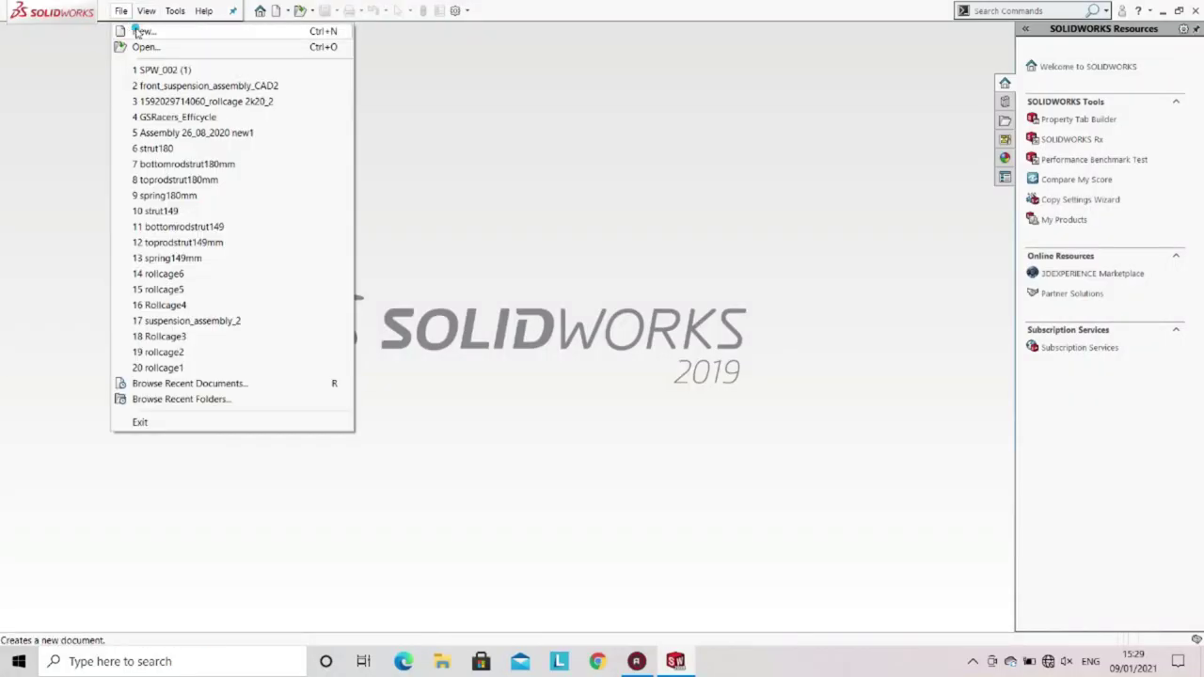
# Create a new part and start a sketch on the Front Plane.
pyautogui.click(138, 32)
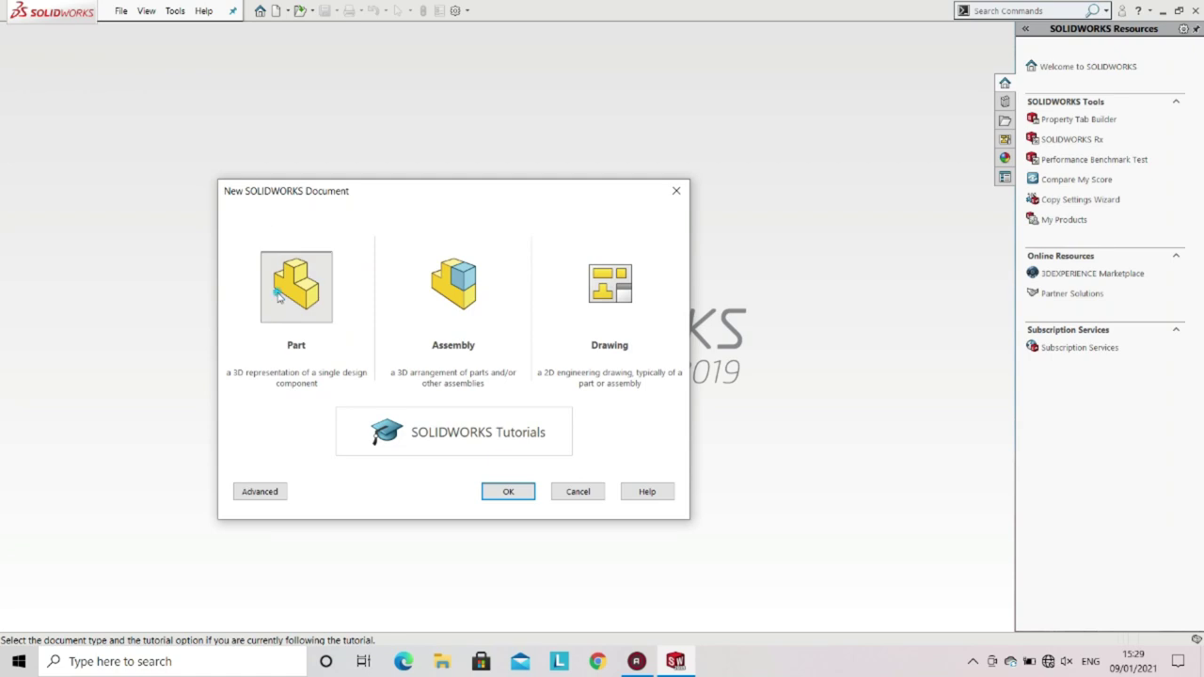
pyautogui.click(281, 300)
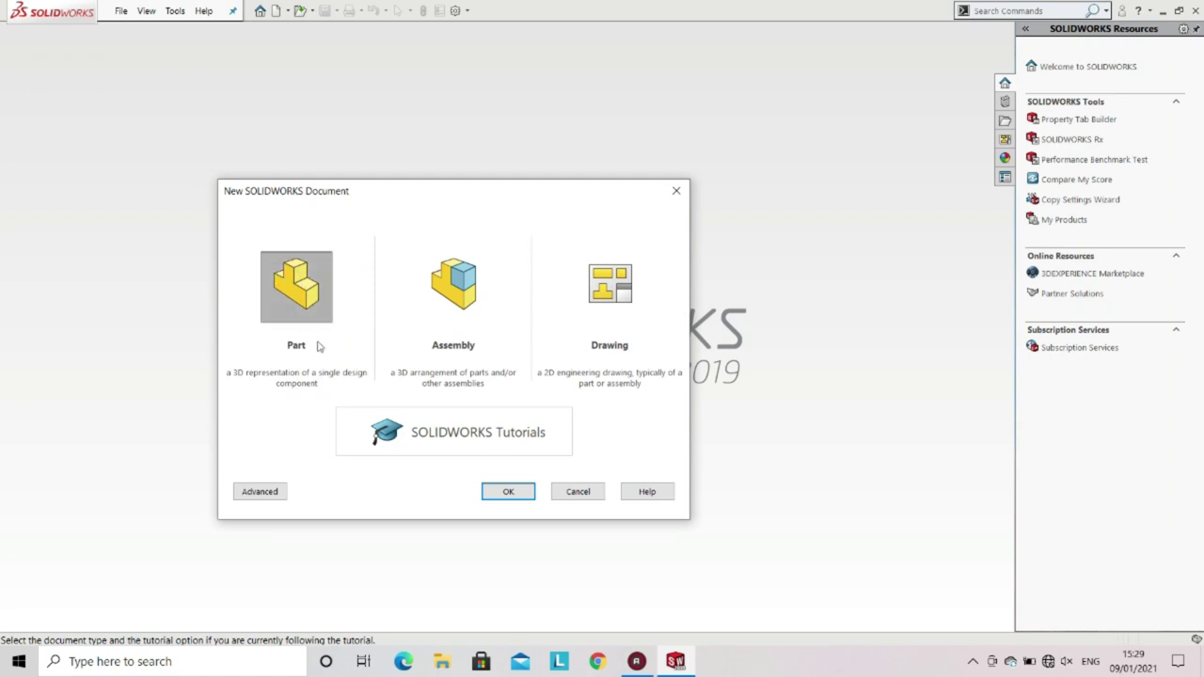
pyautogui.click(510, 491)
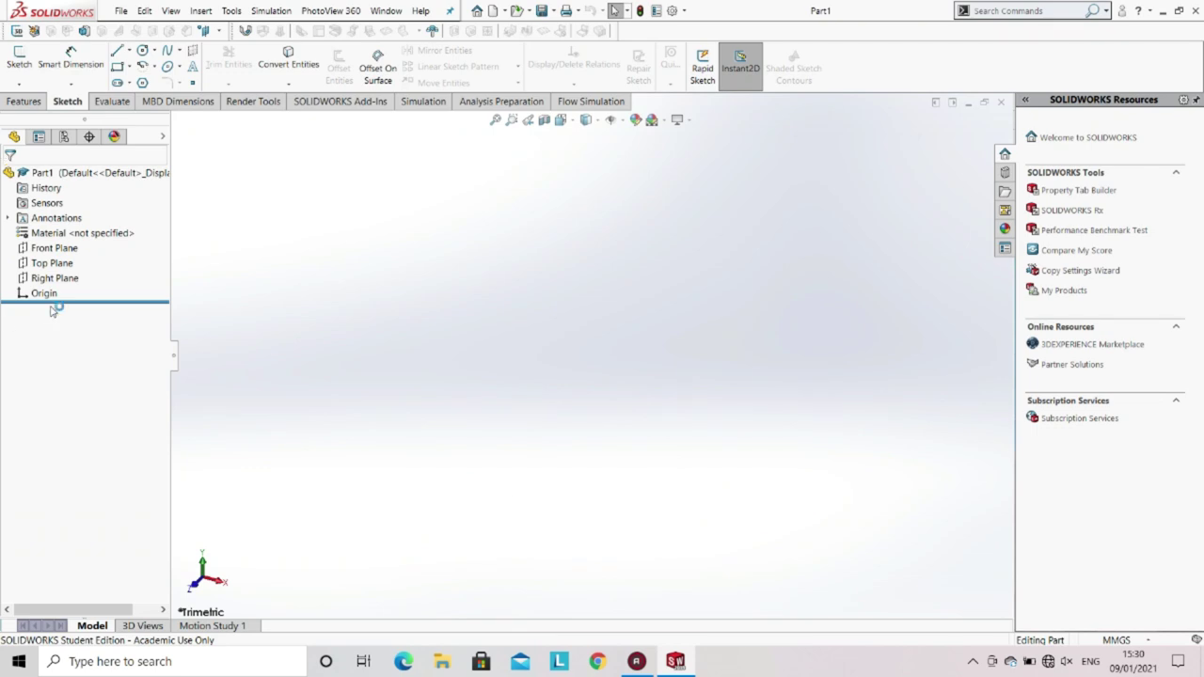
pyautogui.click(50, 248)
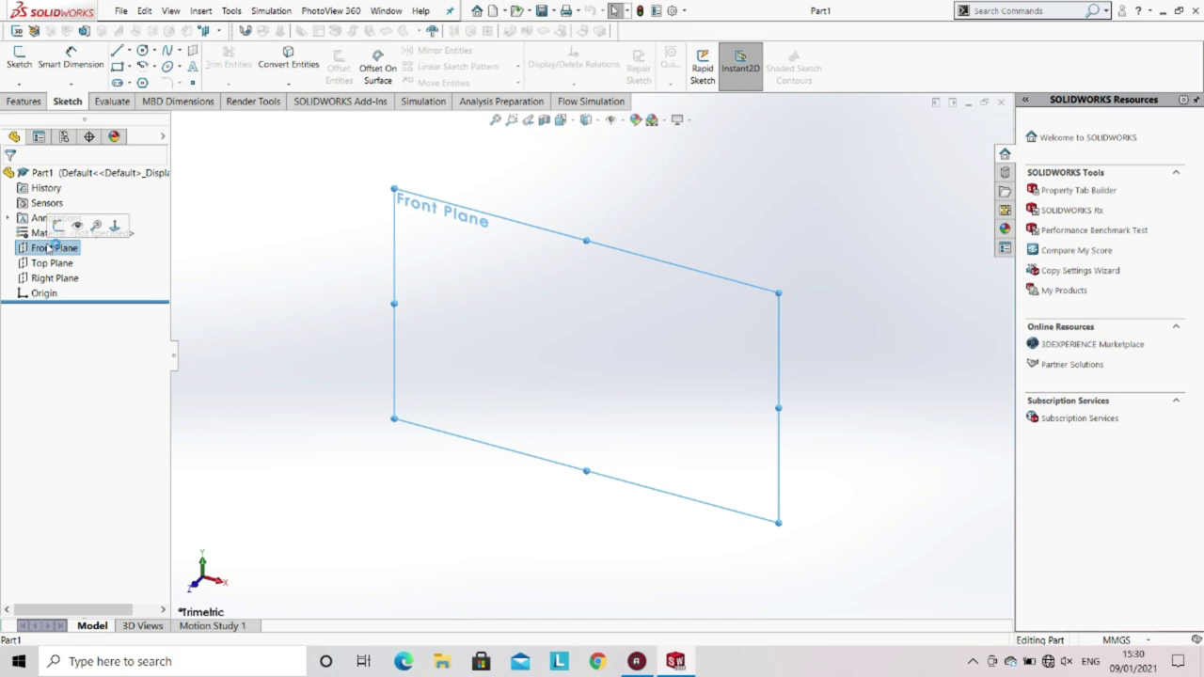
pyautogui.click(18, 55)
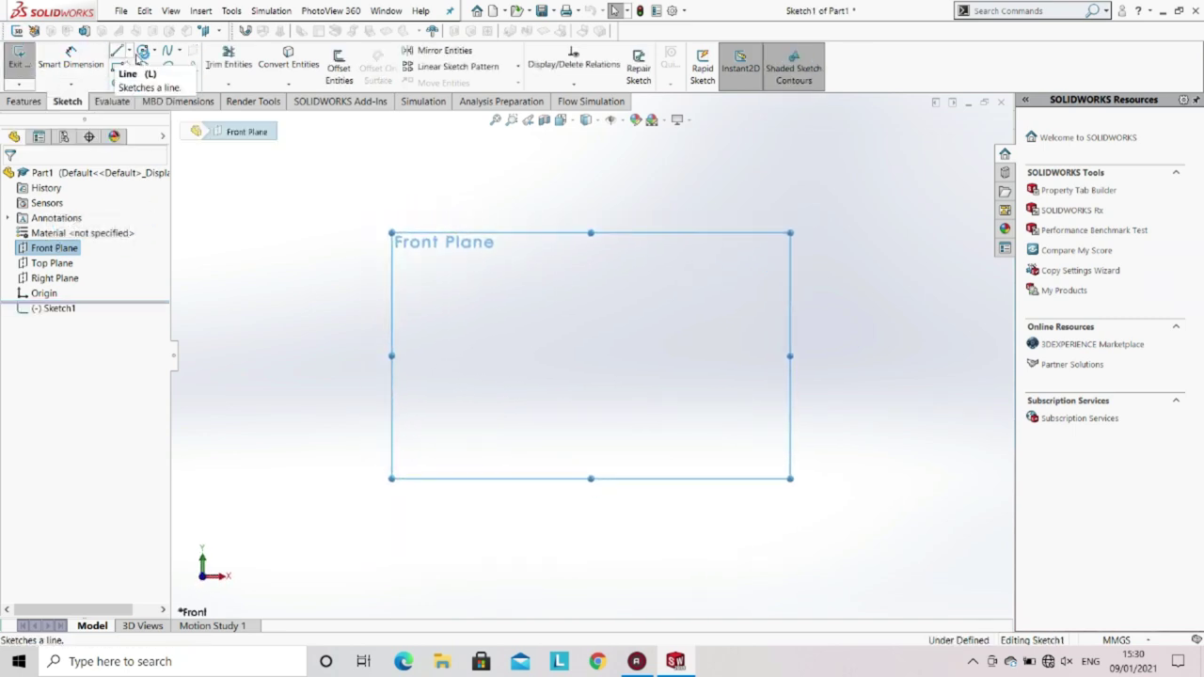
# Draw a vertical centerline through the origin.
pyautogui.click(130, 51)
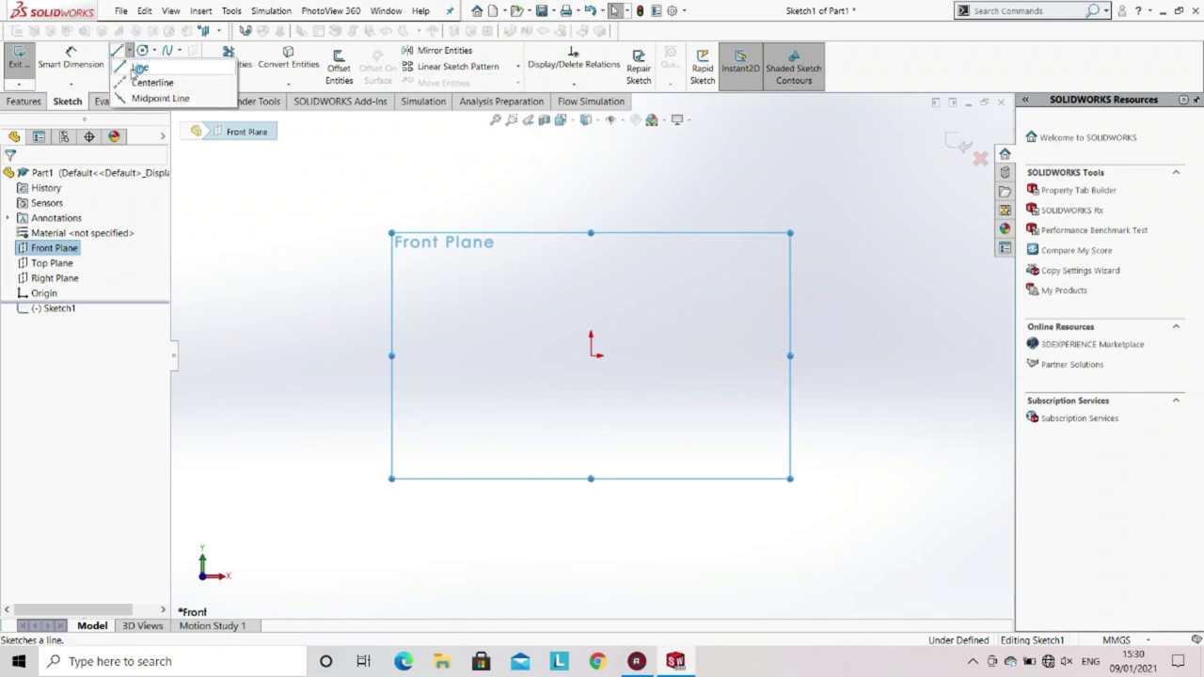
pyautogui.click(141, 82)
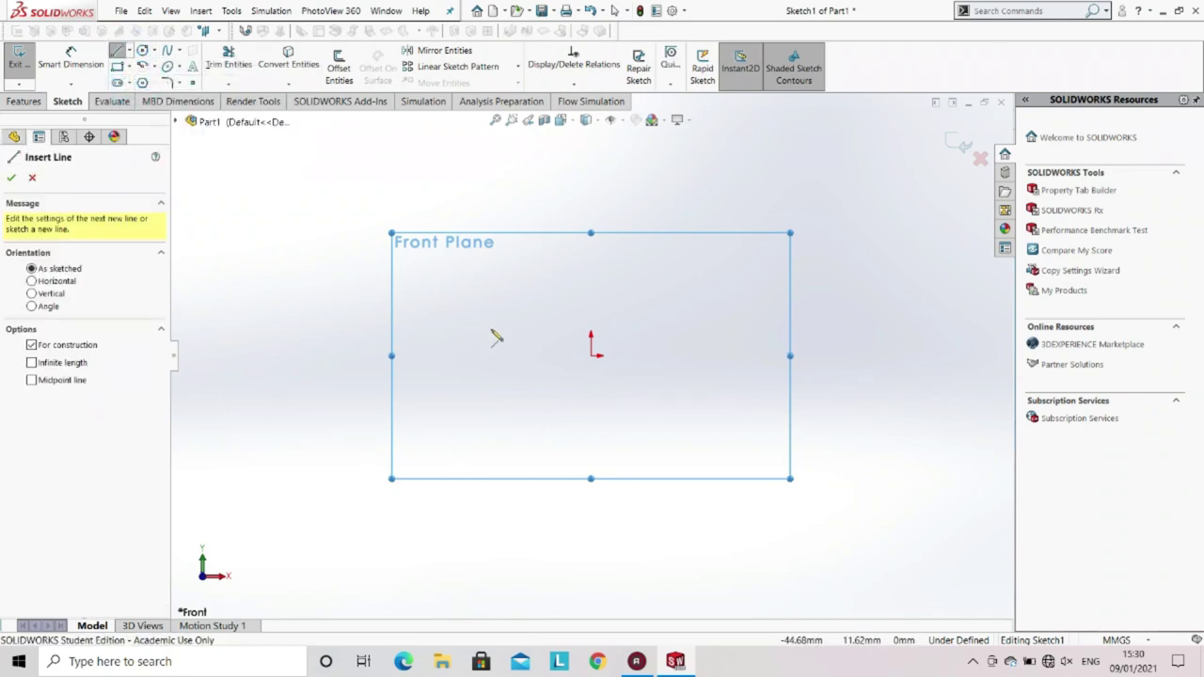
pyautogui.click(589, 285)
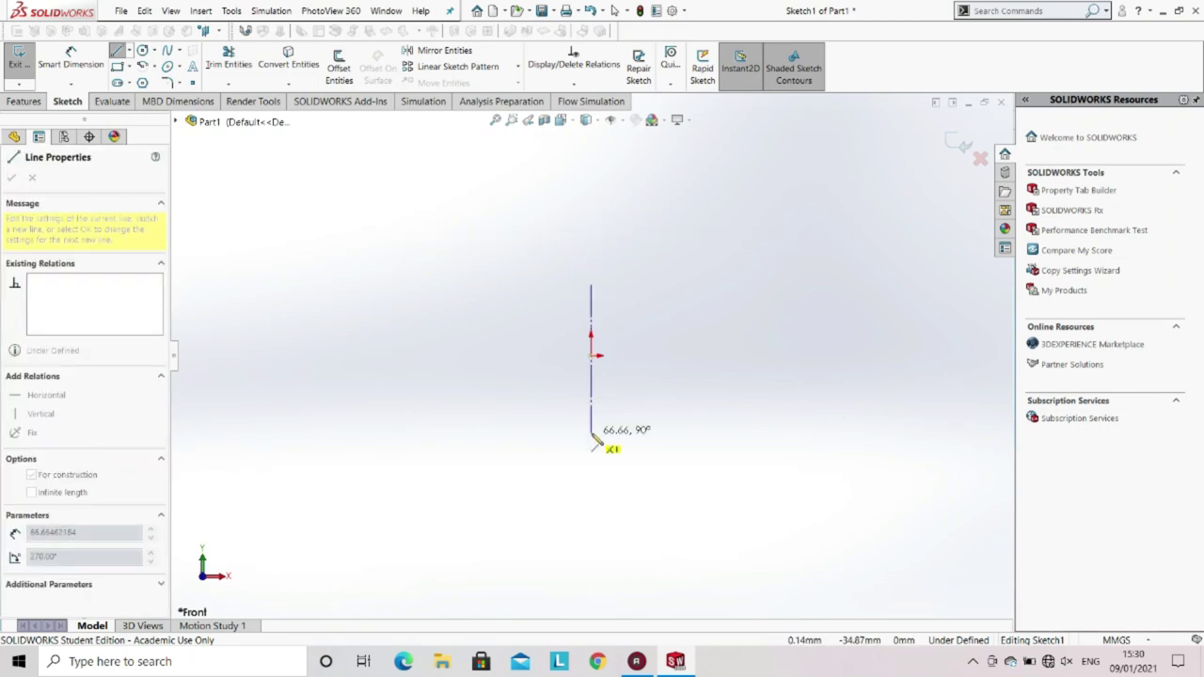
pyautogui.click(592, 445)
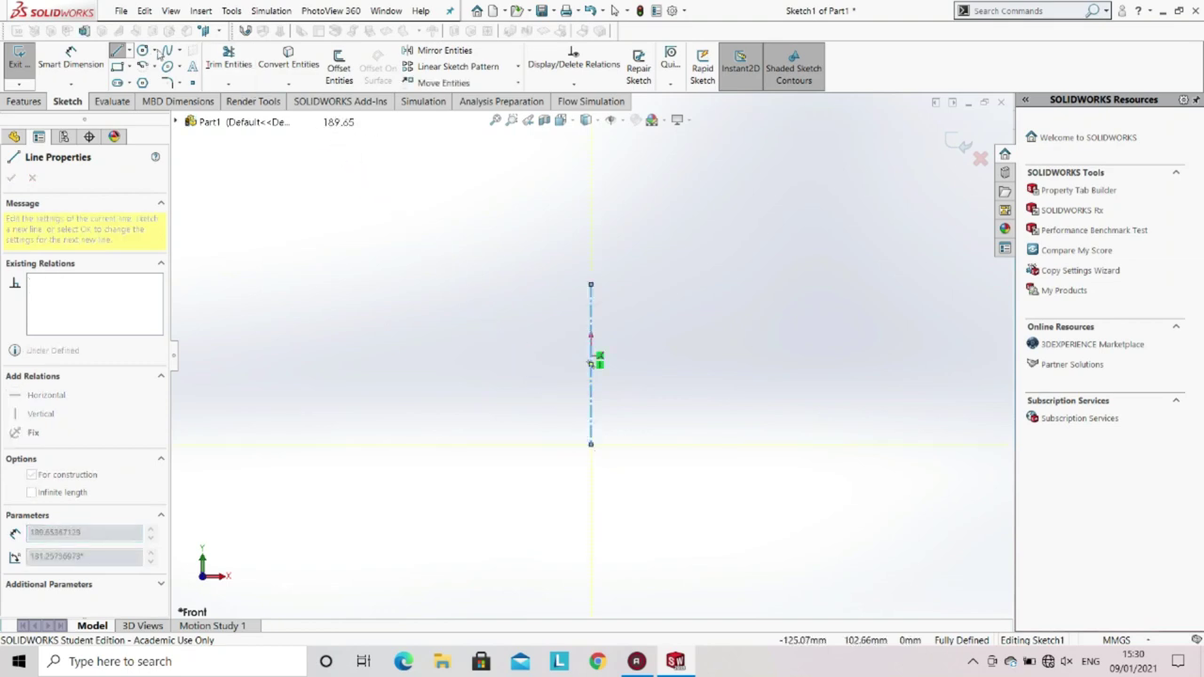
# Draw a slanted line from the centerline's top end down to the left.
pyautogui.click(129, 52)
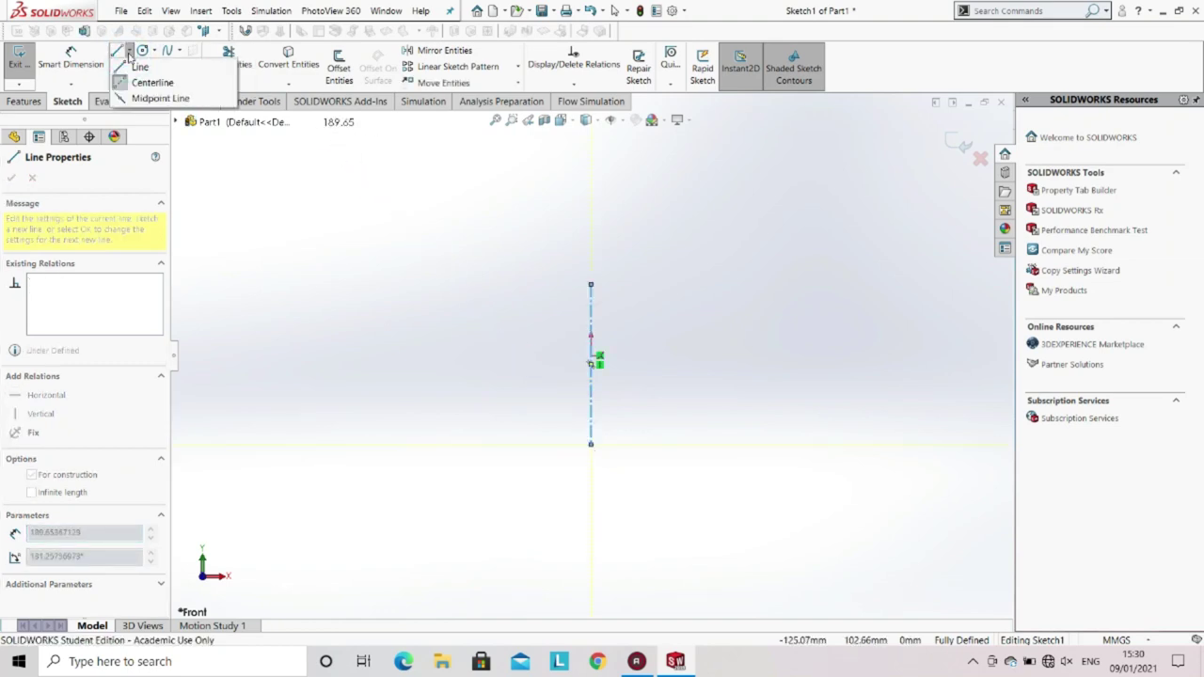
pyautogui.click(141, 78)
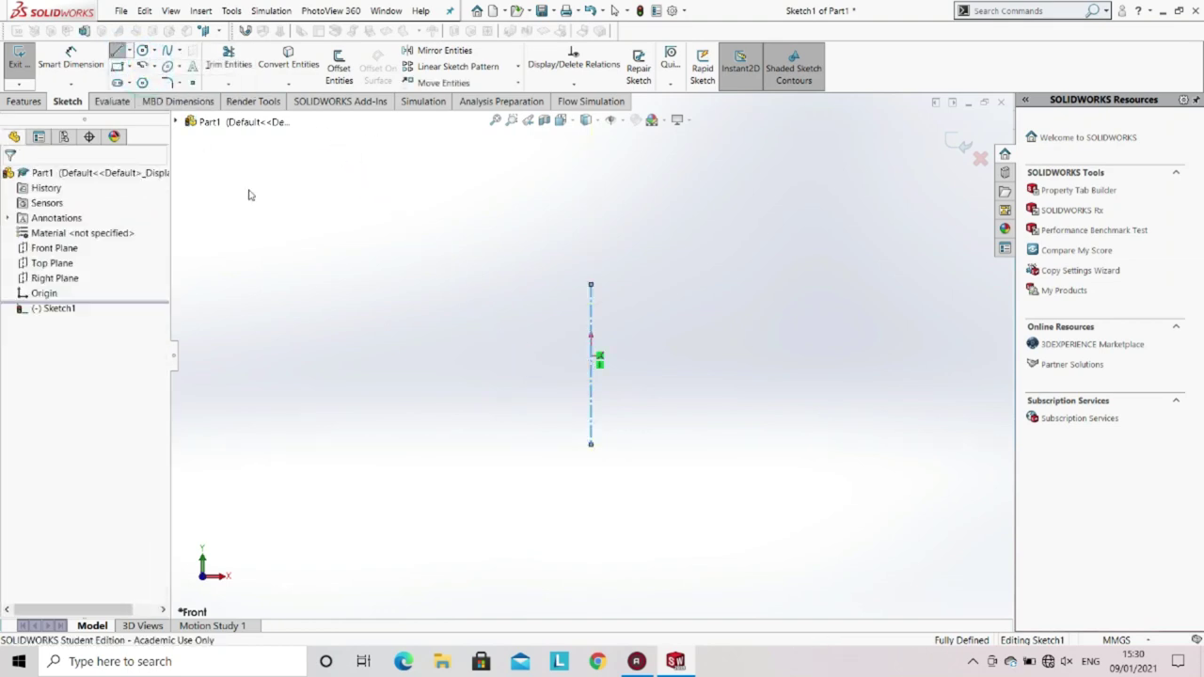
pyautogui.click(591, 298)
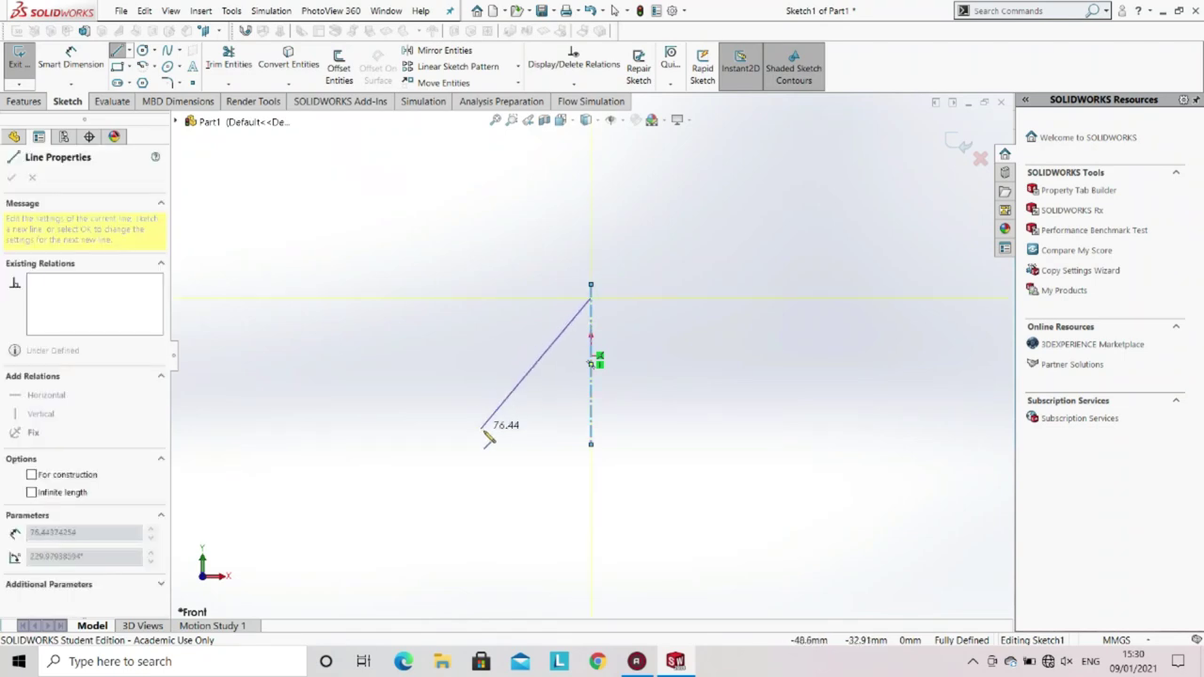
pyautogui.click(492, 423)
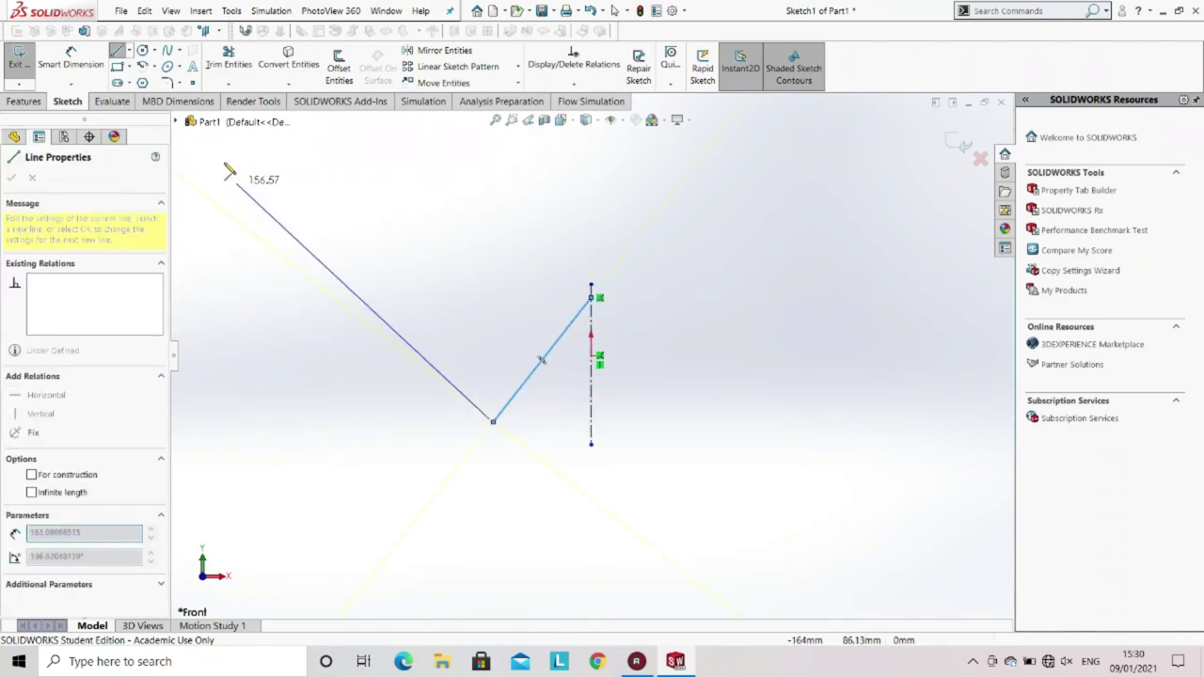
pyautogui.click(114, 52)
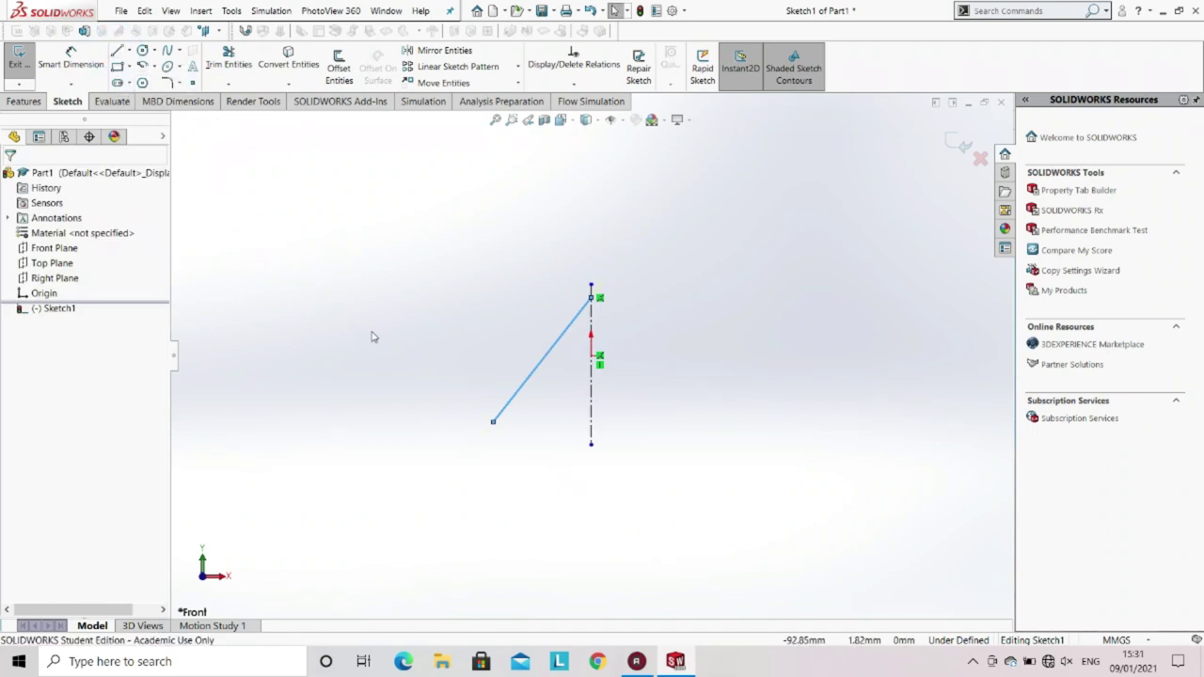
# Dimension the slanted line's horizontal offset from the centerline as 4in (101.60 mm).
pyautogui.click(62, 66)
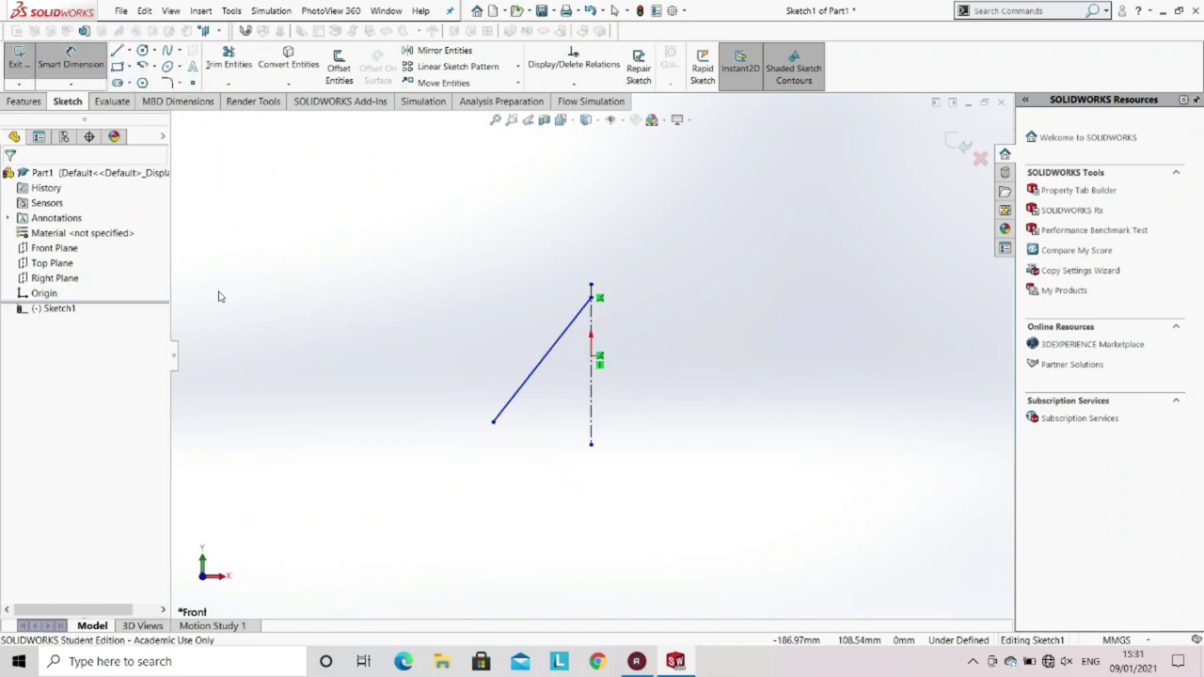
pyautogui.click(493, 423)
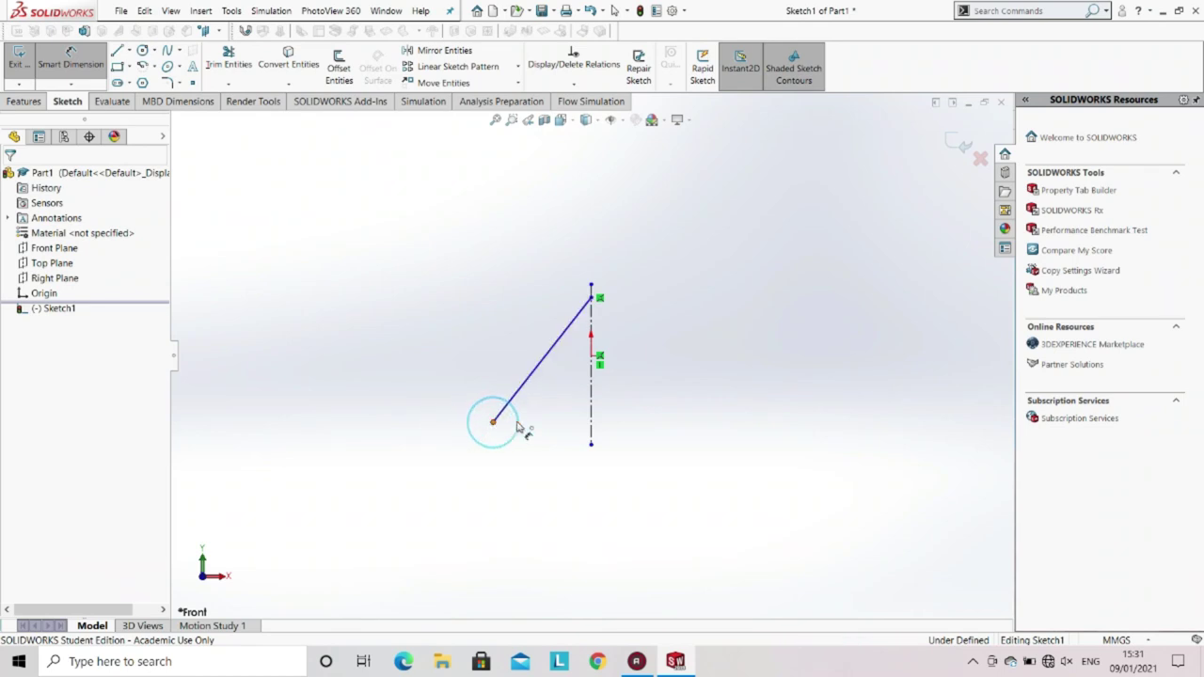
pyautogui.click(591, 432)
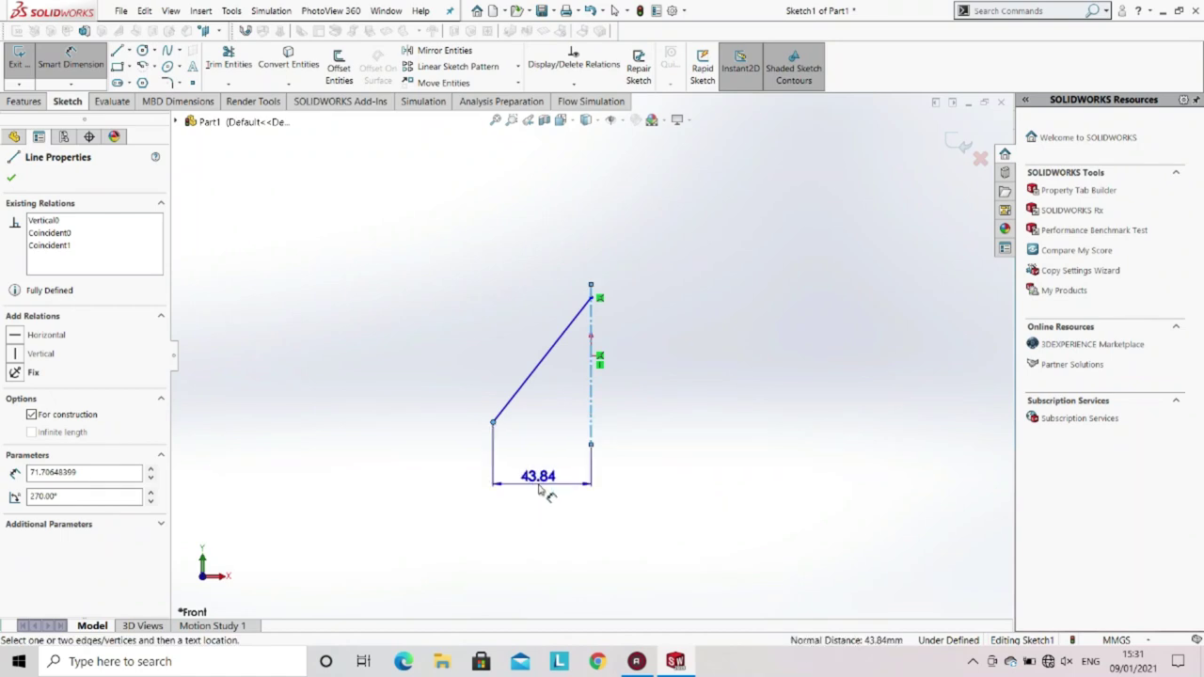
pyautogui.click(544, 490)
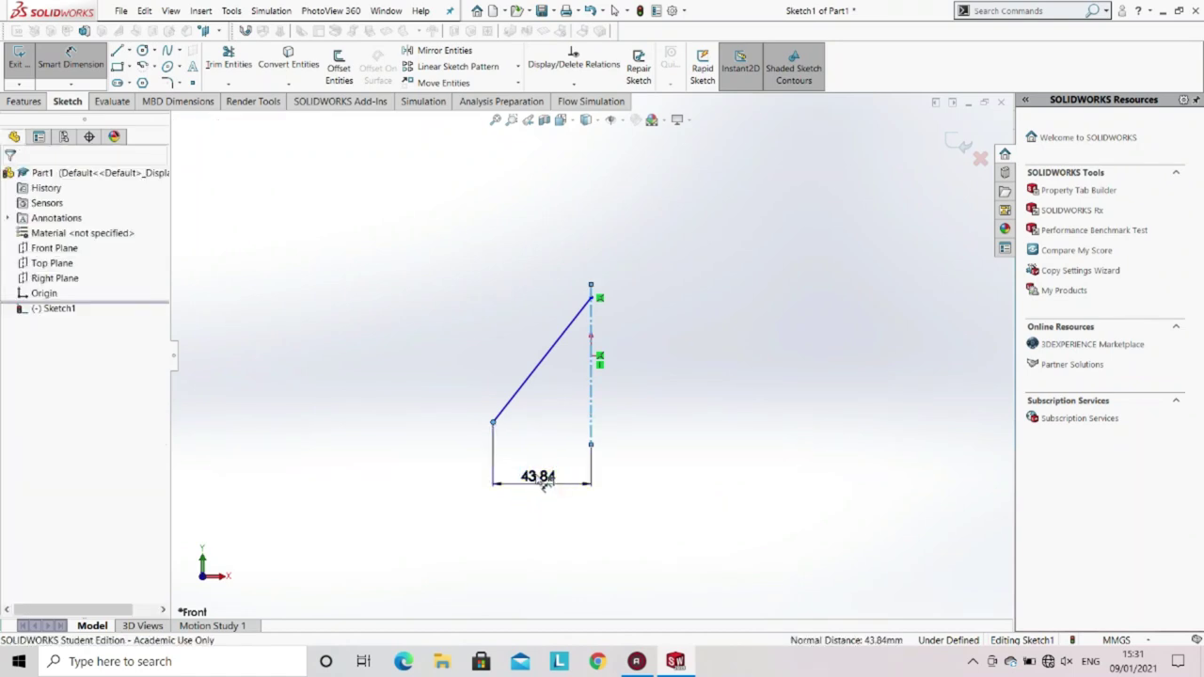
pyautogui.doubleClick(542, 480)
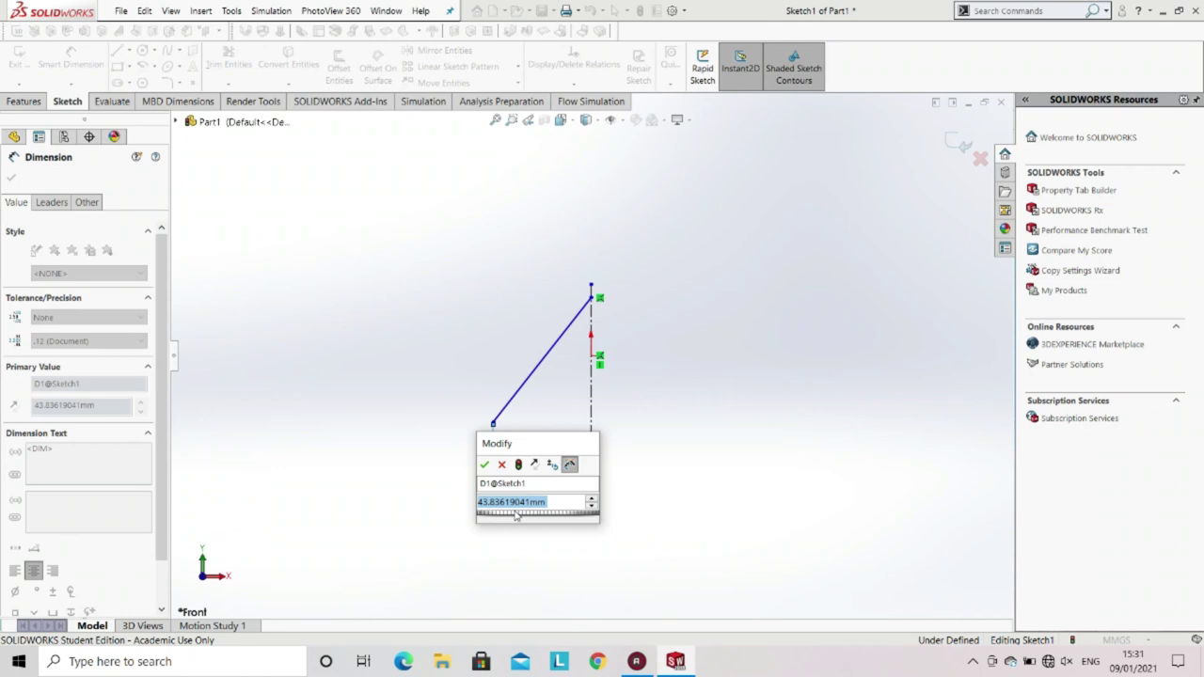
pyautogui.write('4')
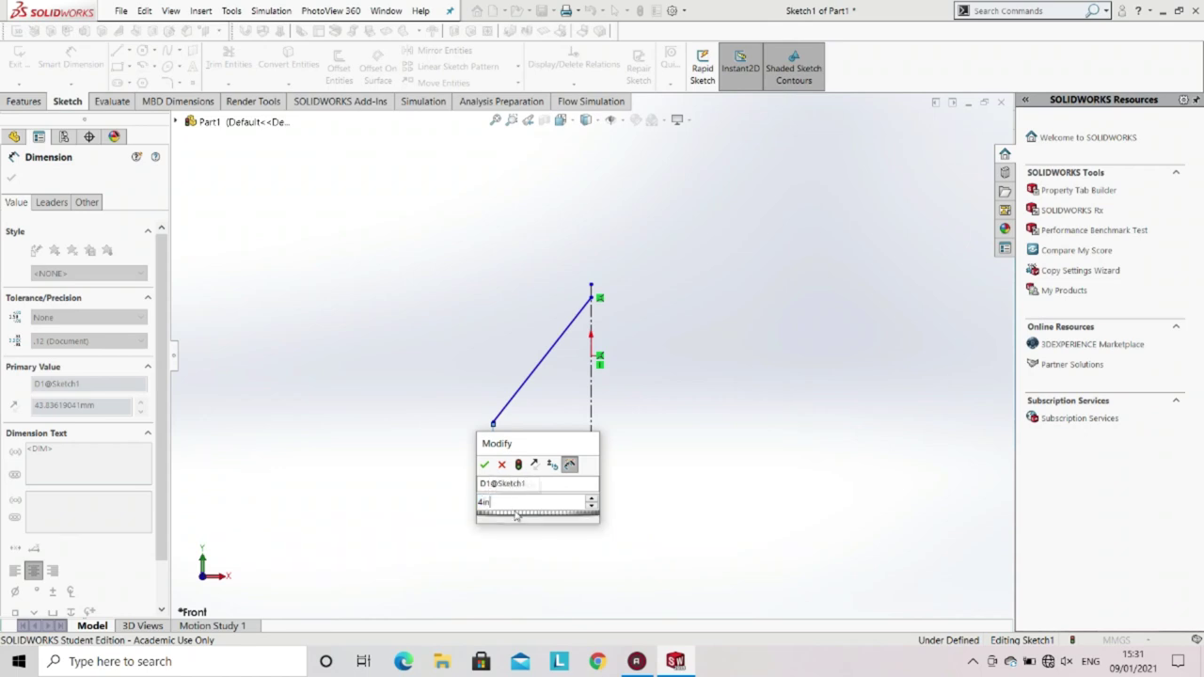
pyautogui.write('in')
pyautogui.press('Return')
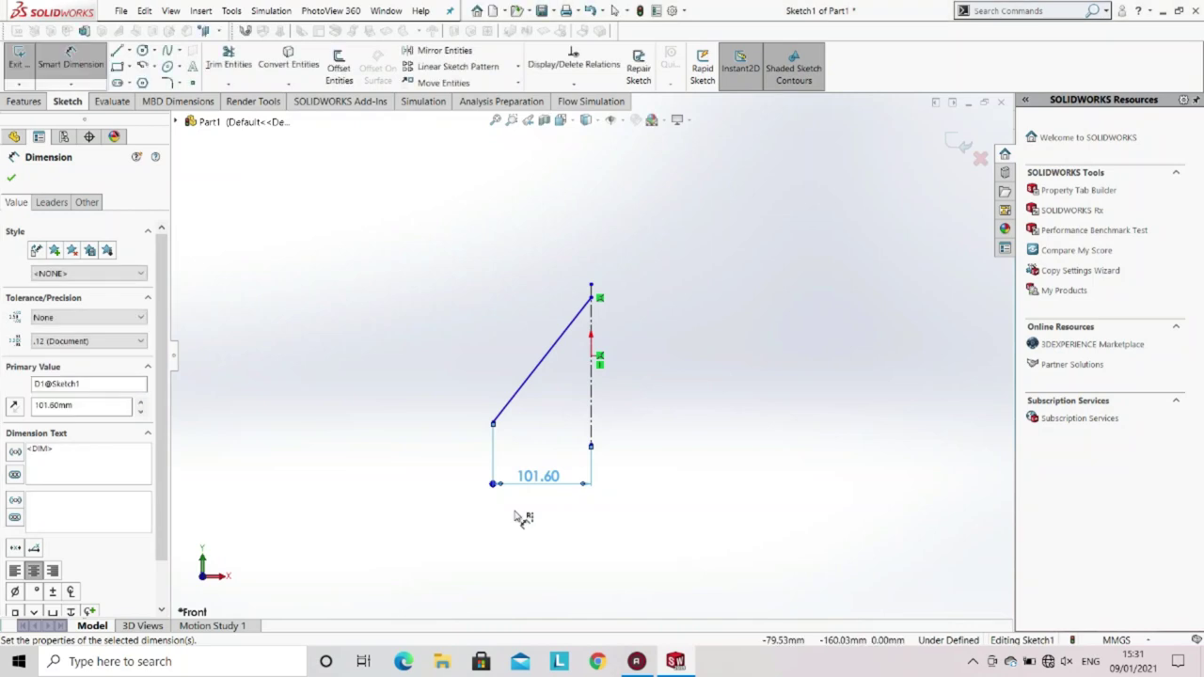
# Add a 152.40 mm vertical height dimension to the slanted line.
pyautogui.click(593, 297)
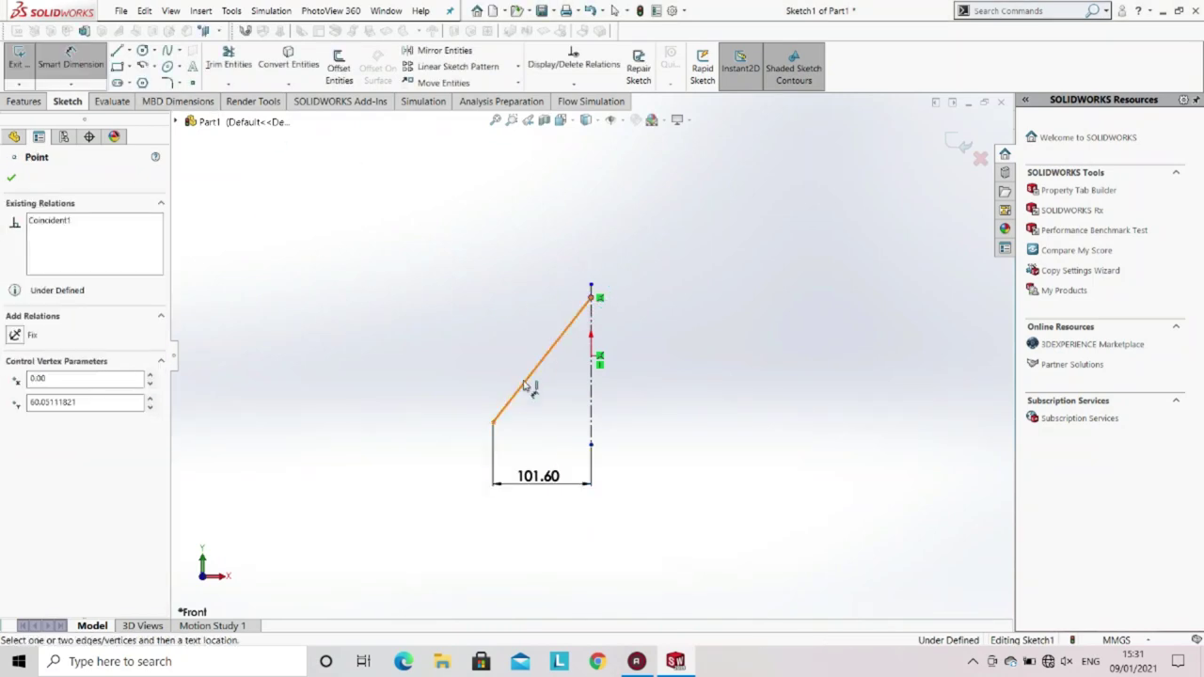
pyautogui.click(494, 423)
pyautogui.click(308, 388)
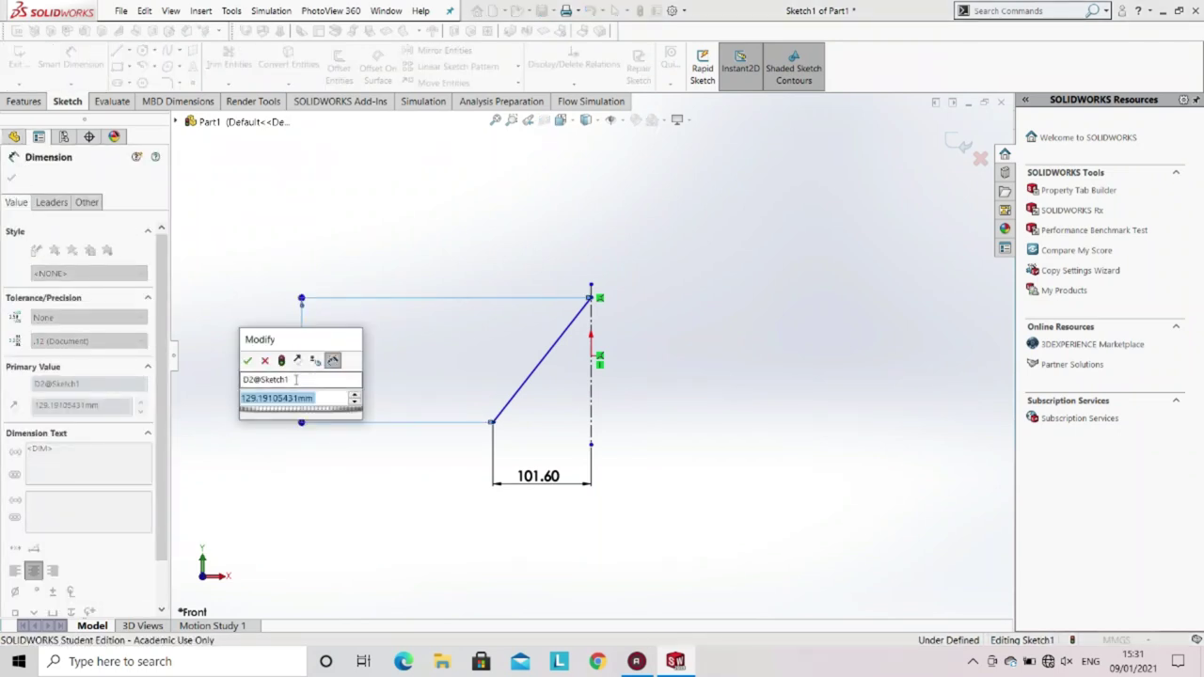
pyautogui.press('Escape')
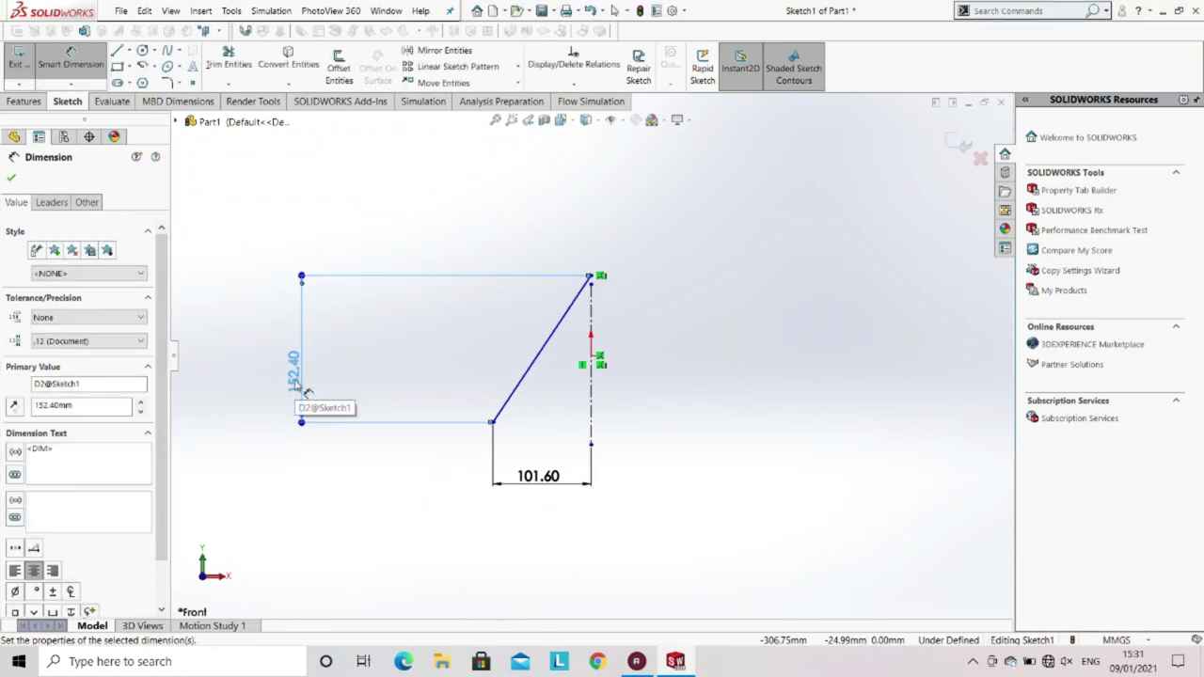
pyautogui.press('Escape')
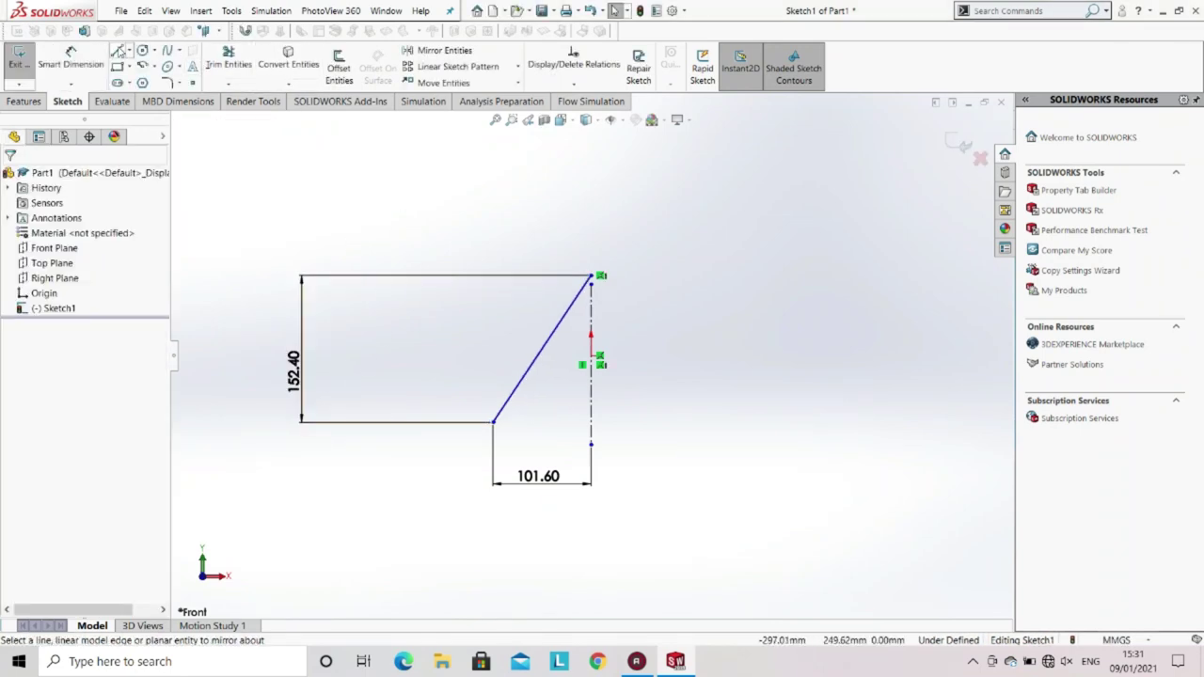
# Start a short horizontal line at the slanted line's lower end.
pyautogui.click(118, 50)
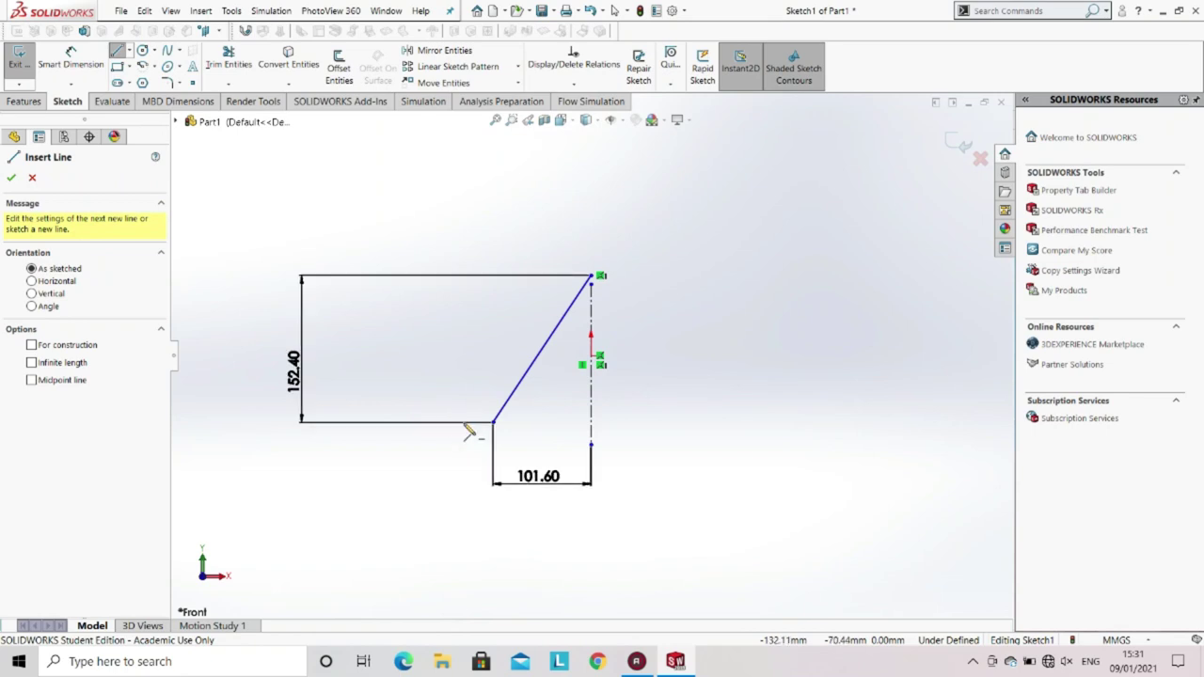
pyautogui.click(492, 421)
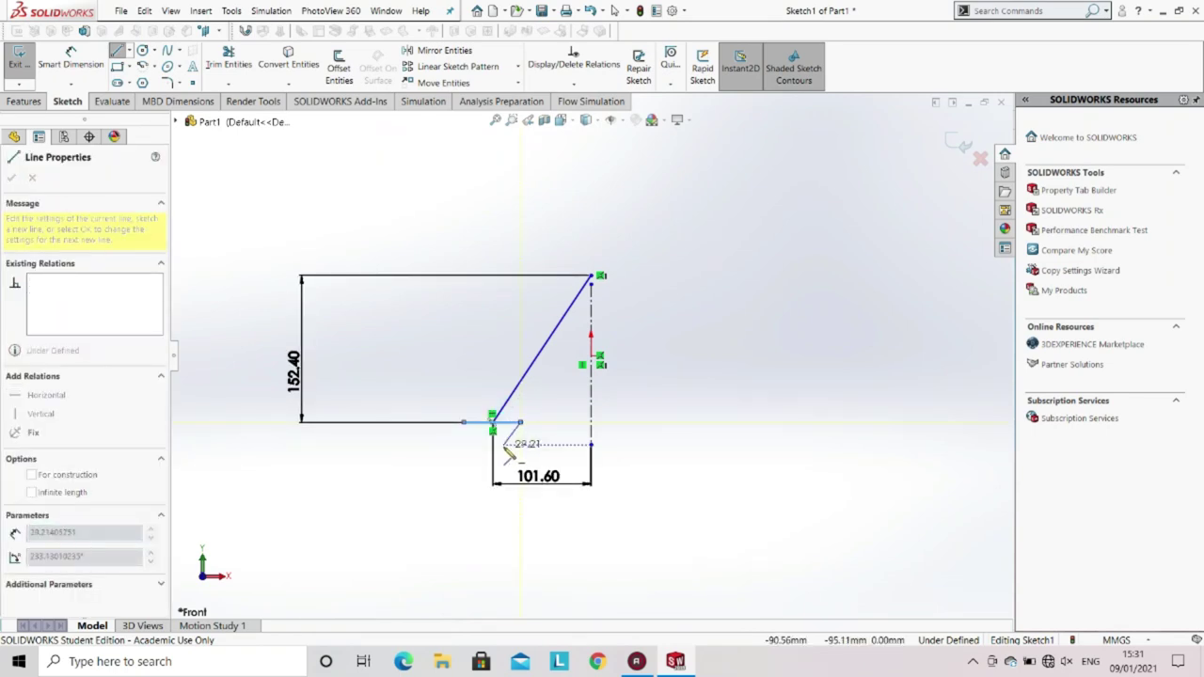
pyautogui.press('Escape')
pyautogui.scroll(1, 489, 449)
pyautogui.scroll(-1, 530, 407)
pyautogui.scroll(-5, 529, 406)
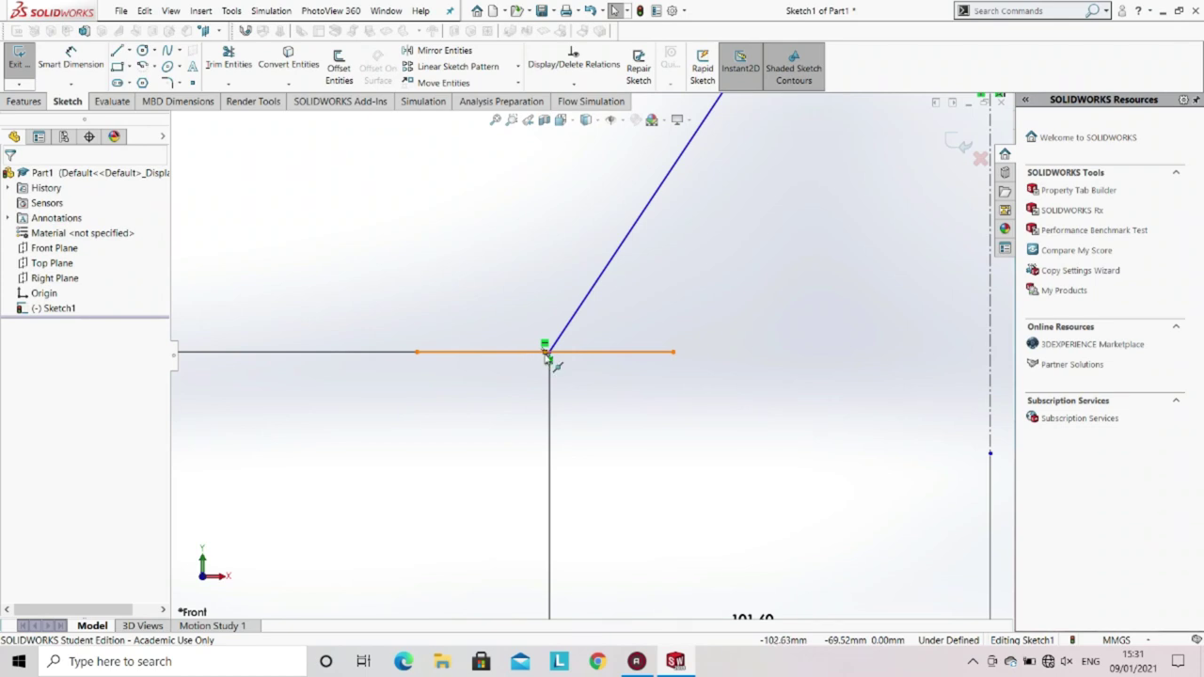
# Make the two endpoints at the slanted line's lower end coincident.
pyautogui.click(549, 356)
pyautogui.click(544, 362)
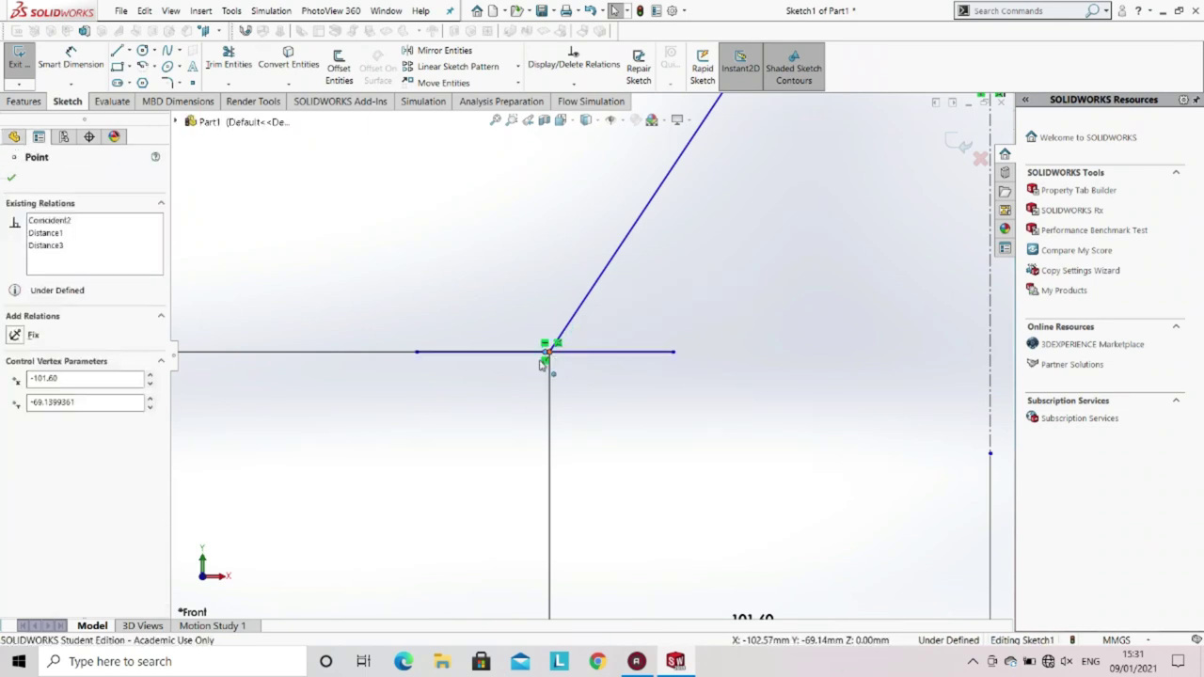
pyautogui.keyDown('ctrl'); pyautogui.click(542, 363); pyautogui.keyUp('ctrl')
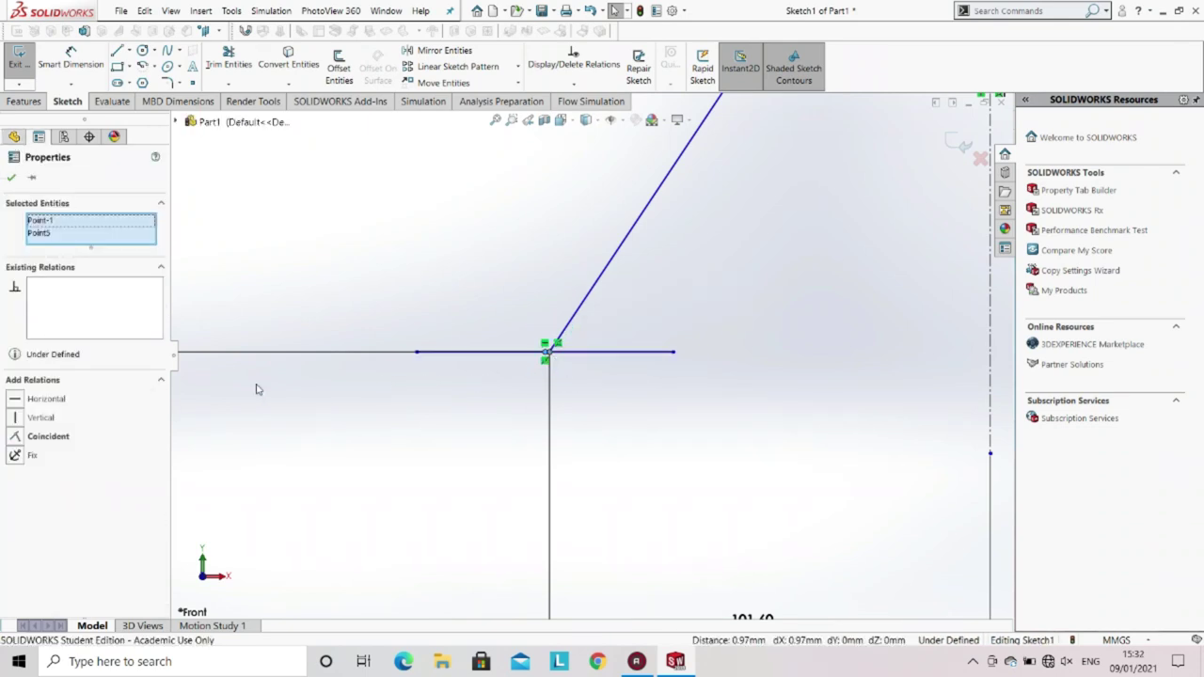
pyautogui.click(20, 442)
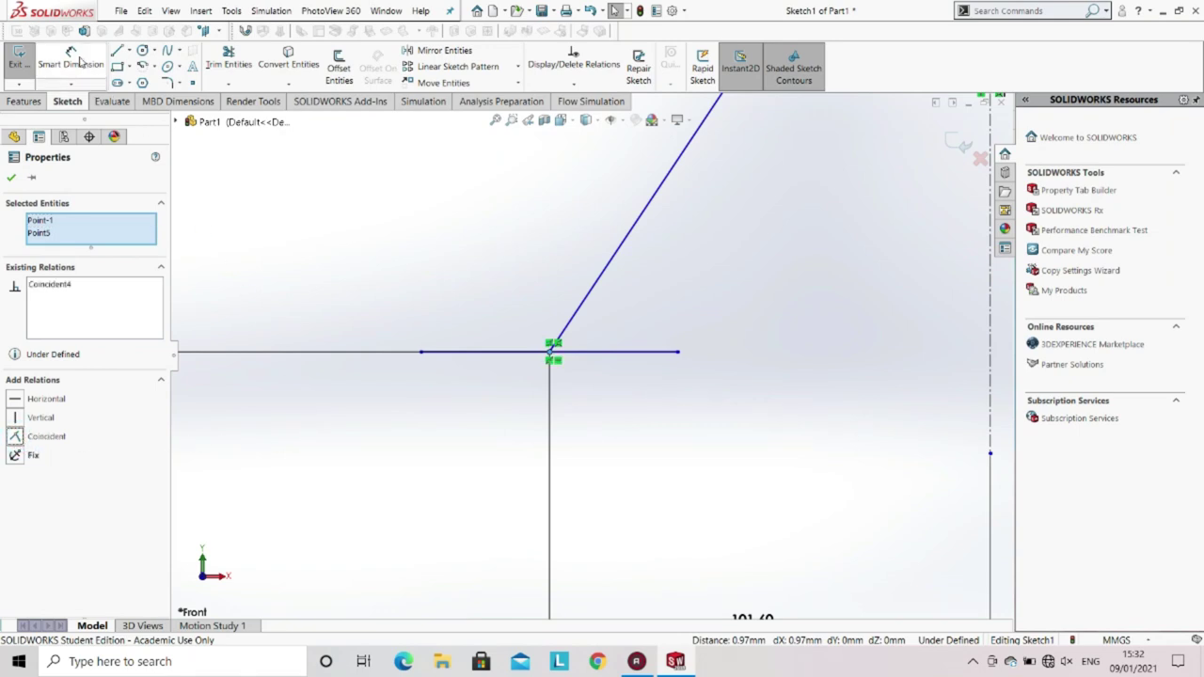
pyautogui.press('Escape')
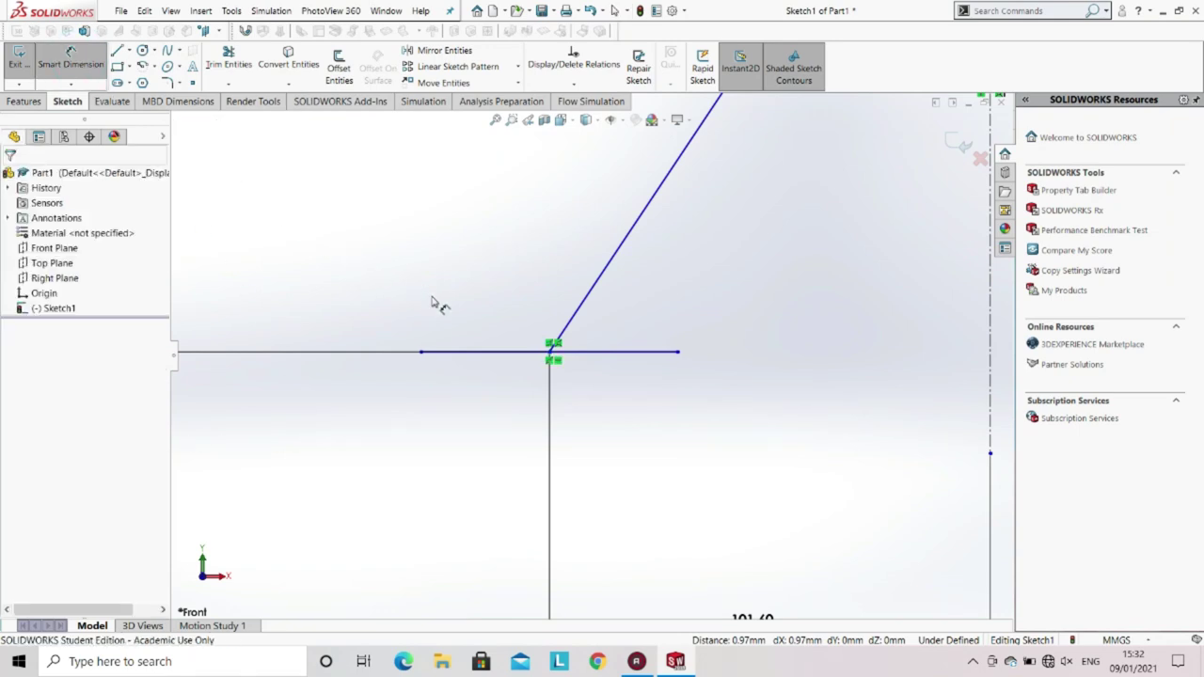
# Dimension the short horizontal foot line to 45.
pyautogui.click(499, 354)
pyautogui.click(504, 491)
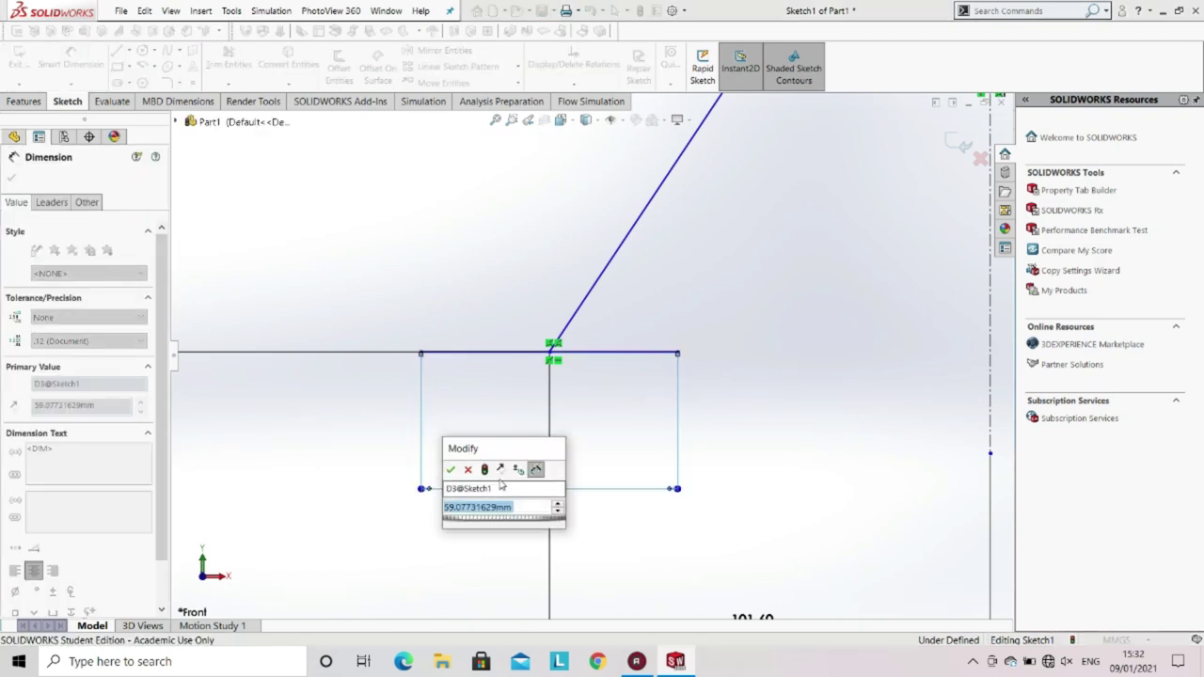
pyautogui.write('45')
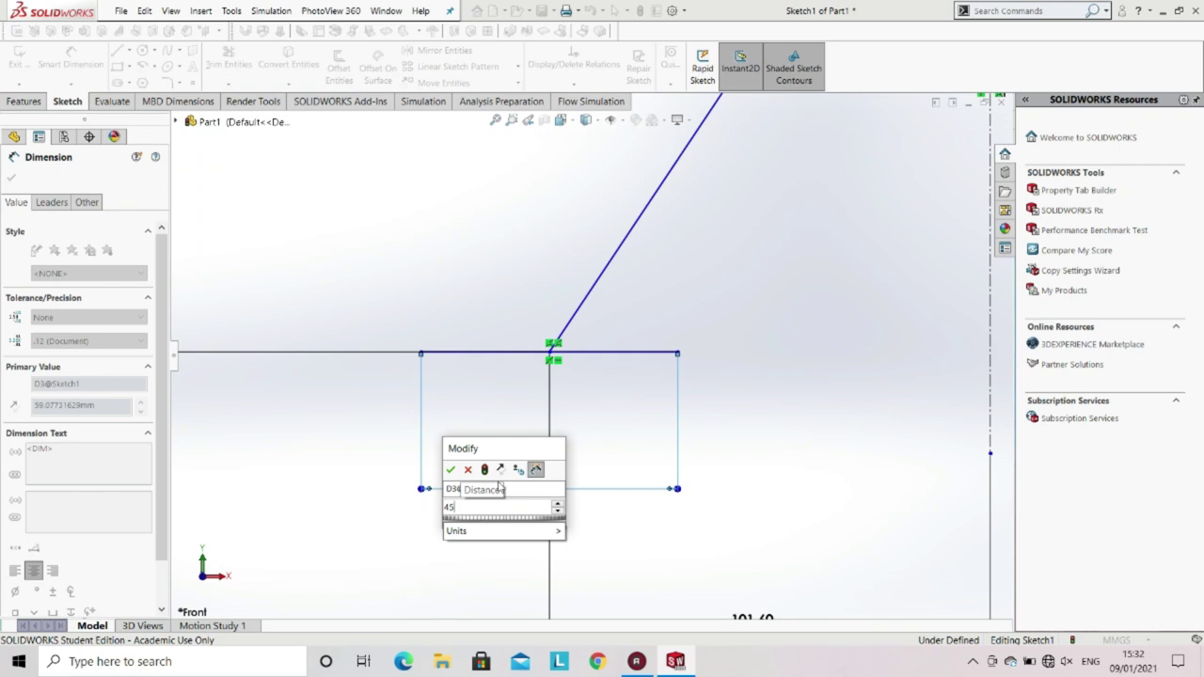
pyautogui.press('Return')
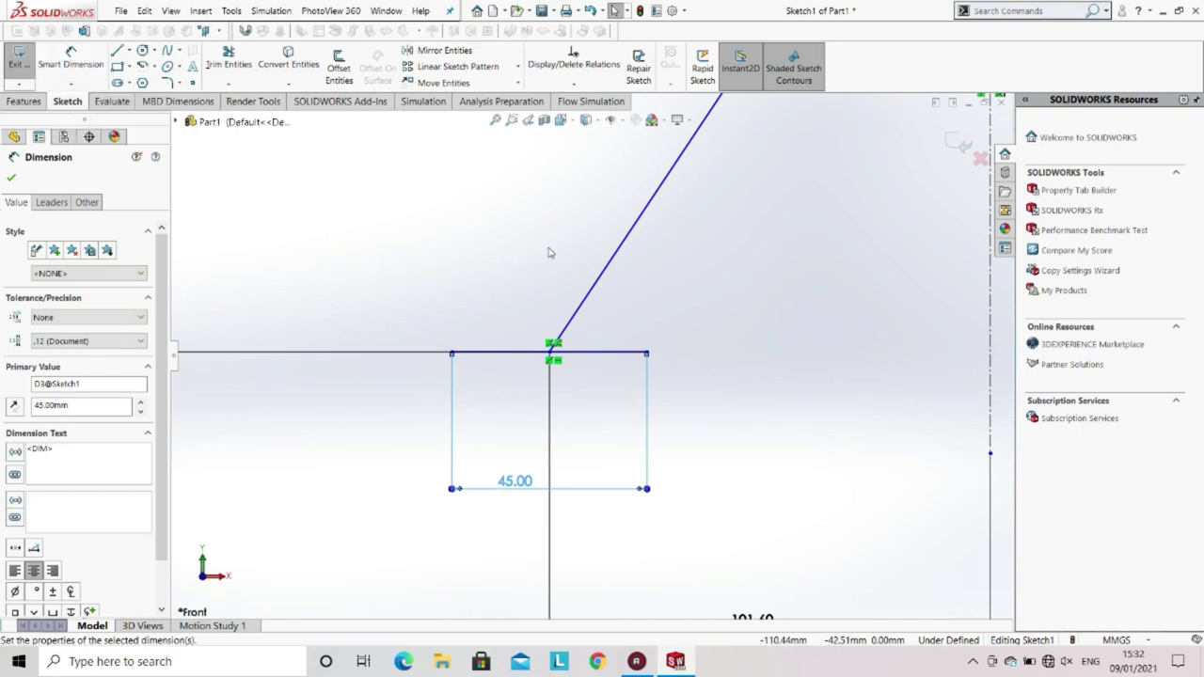
pyautogui.scroll(4, 602, 265)
pyautogui.scroll(-2, 710, 252)
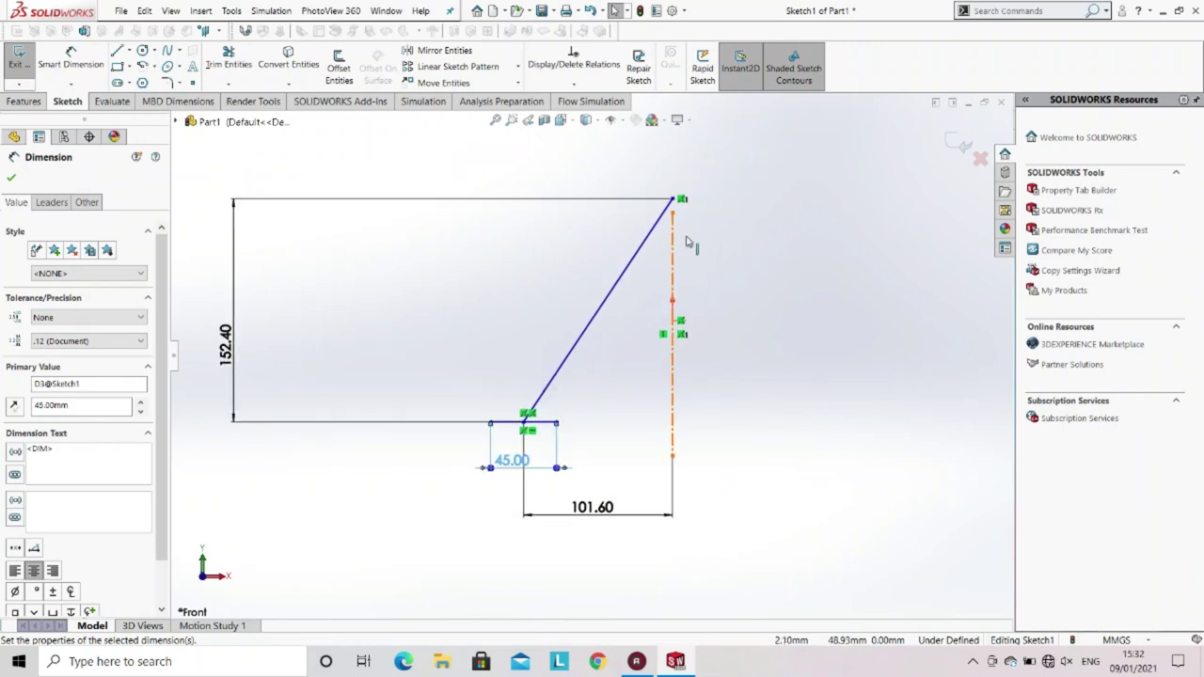
pyautogui.scroll(-2, 692, 240)
# Draw a short vertical line at the apex along the centerline.
pyautogui.click(114, 50)
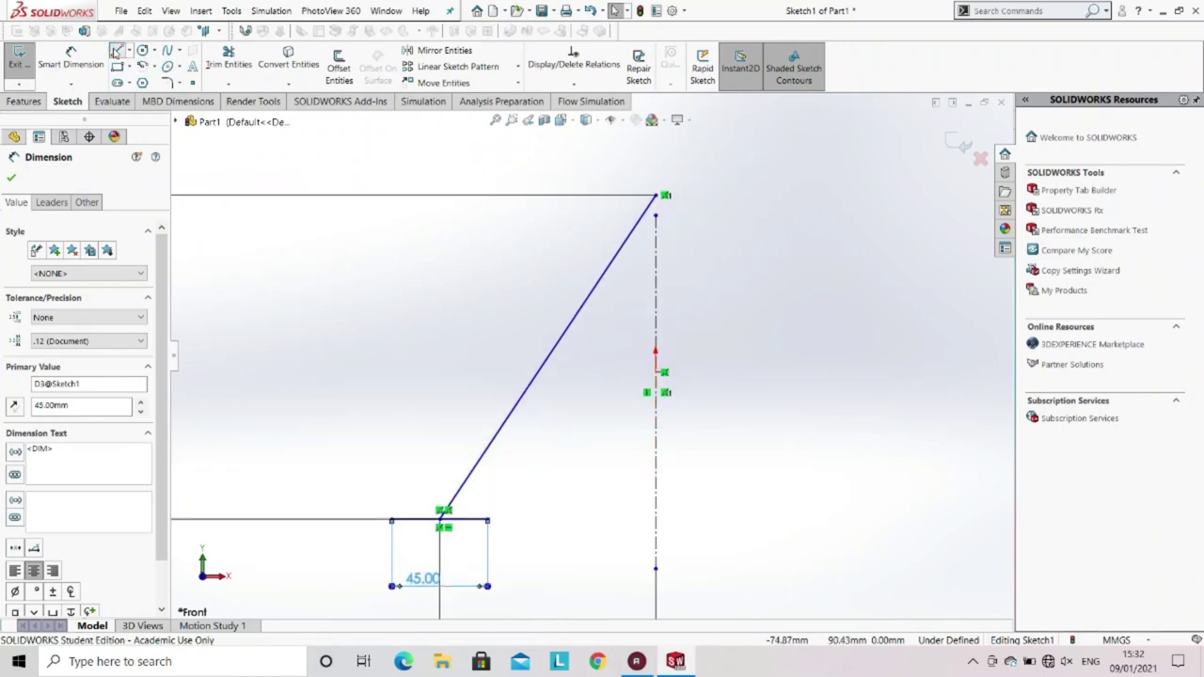
pyautogui.click(655, 192)
pyautogui.click(656, 234)
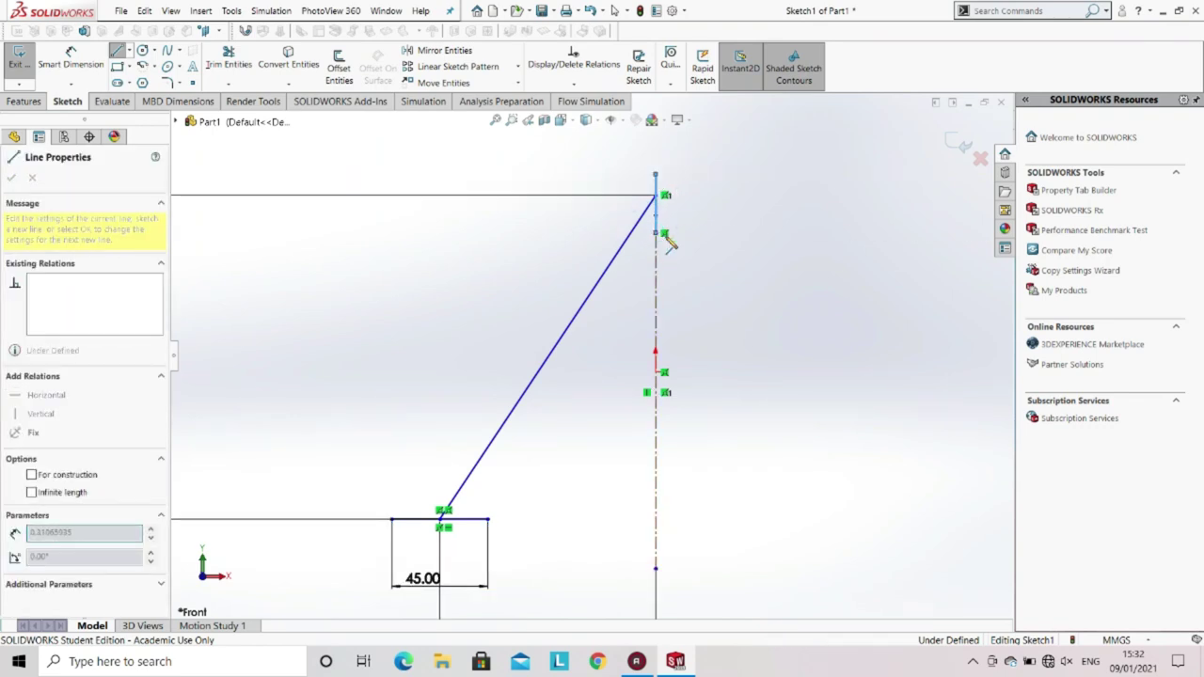
pyautogui.press('Escape')
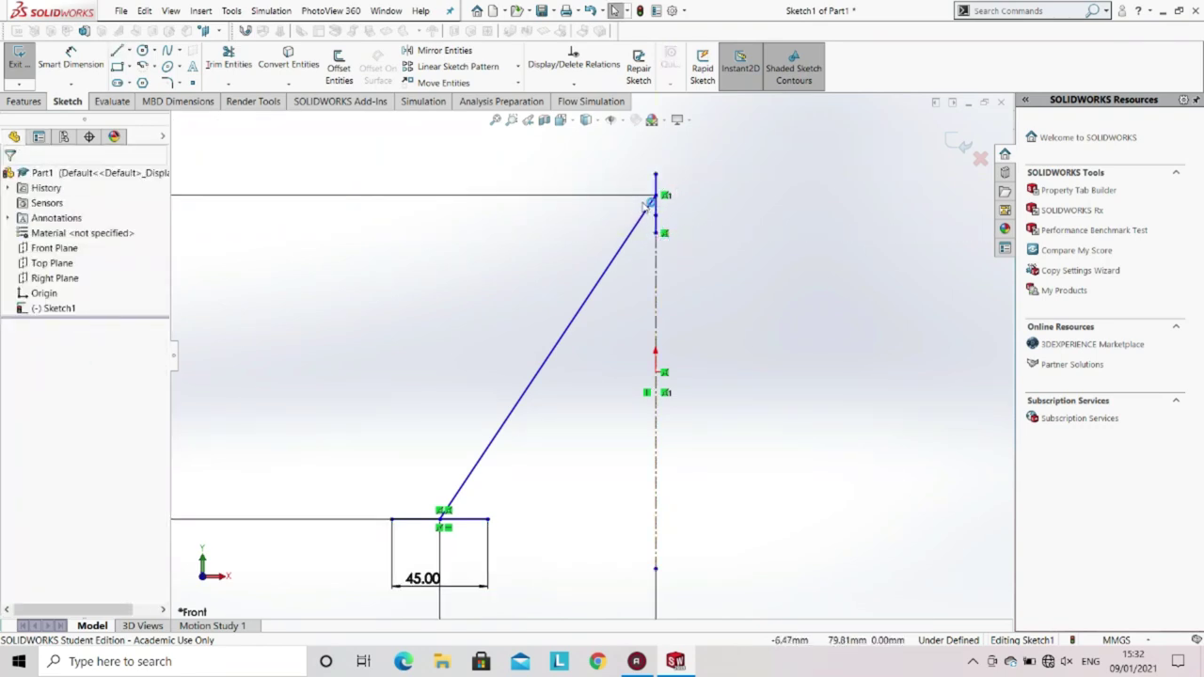
pyautogui.scroll(-5, 612, 328)
pyautogui.scroll(-3, 575, 389)
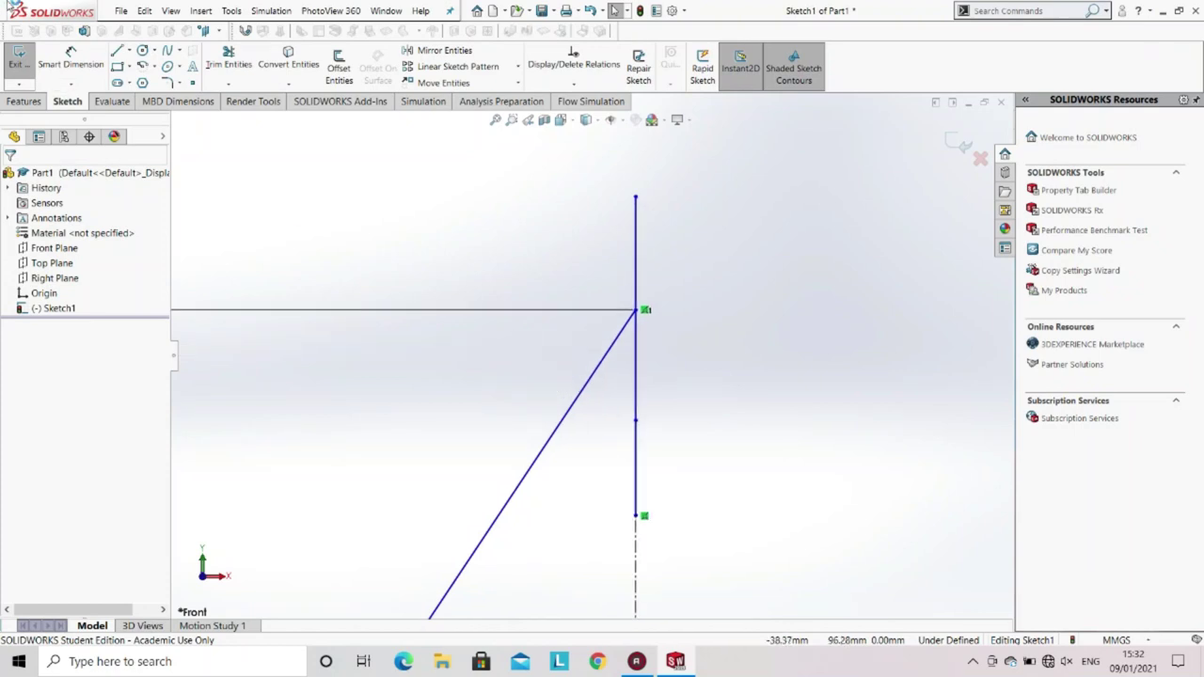
# Dimension the vertical line's top end 10 above the apex.
pyautogui.click(79, 62)
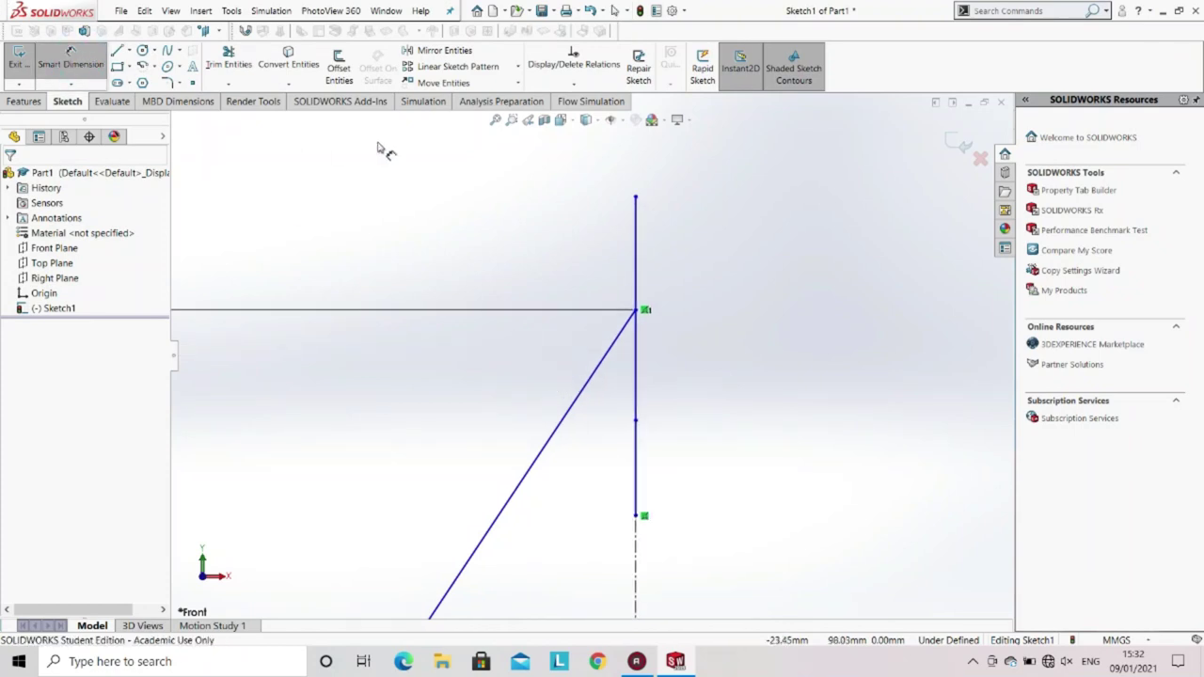
pyautogui.click(637, 199)
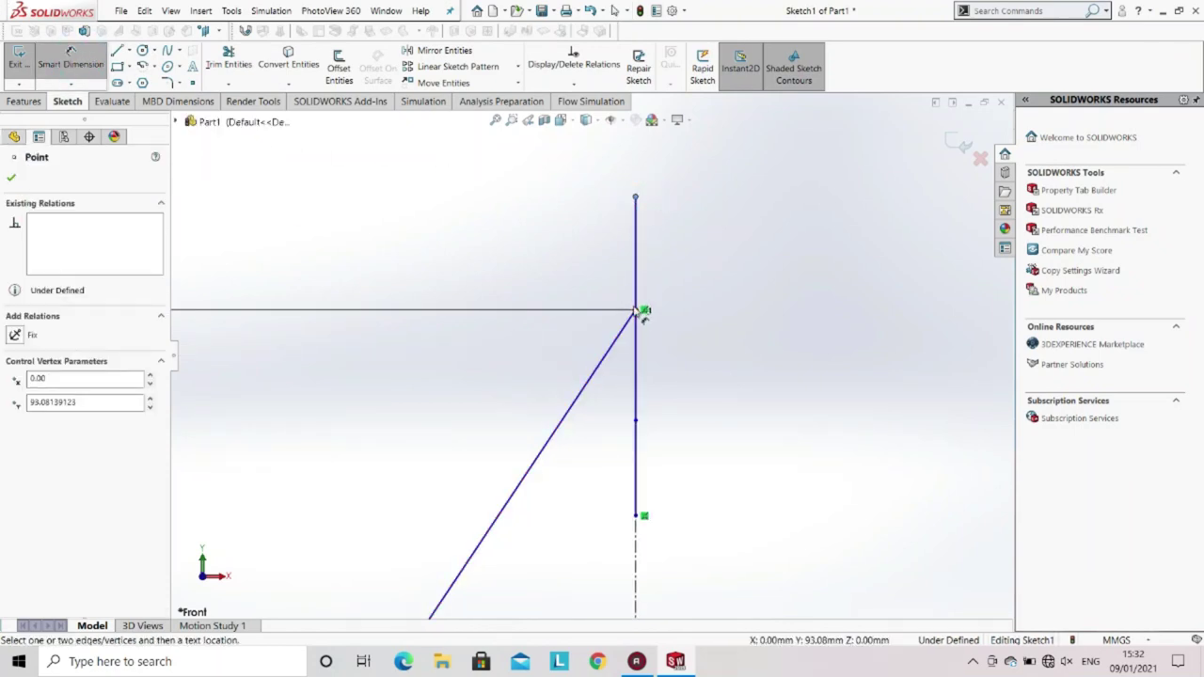
pyautogui.click(635, 309)
pyautogui.click(301, 256)
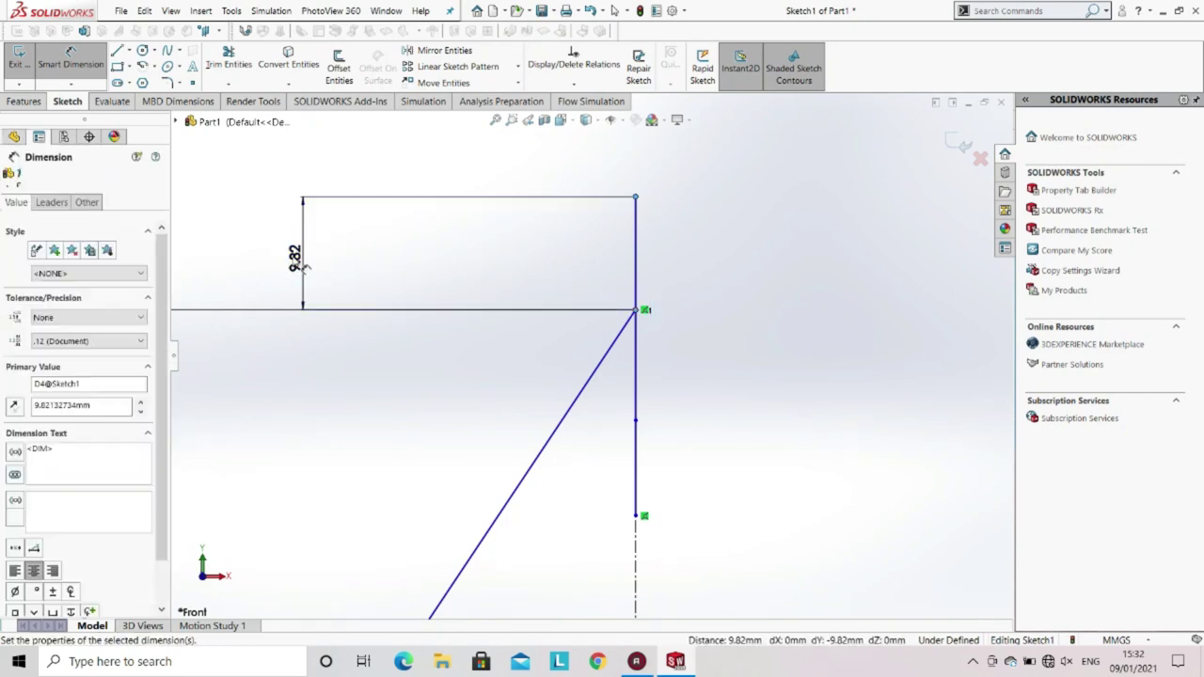
pyautogui.write('10')
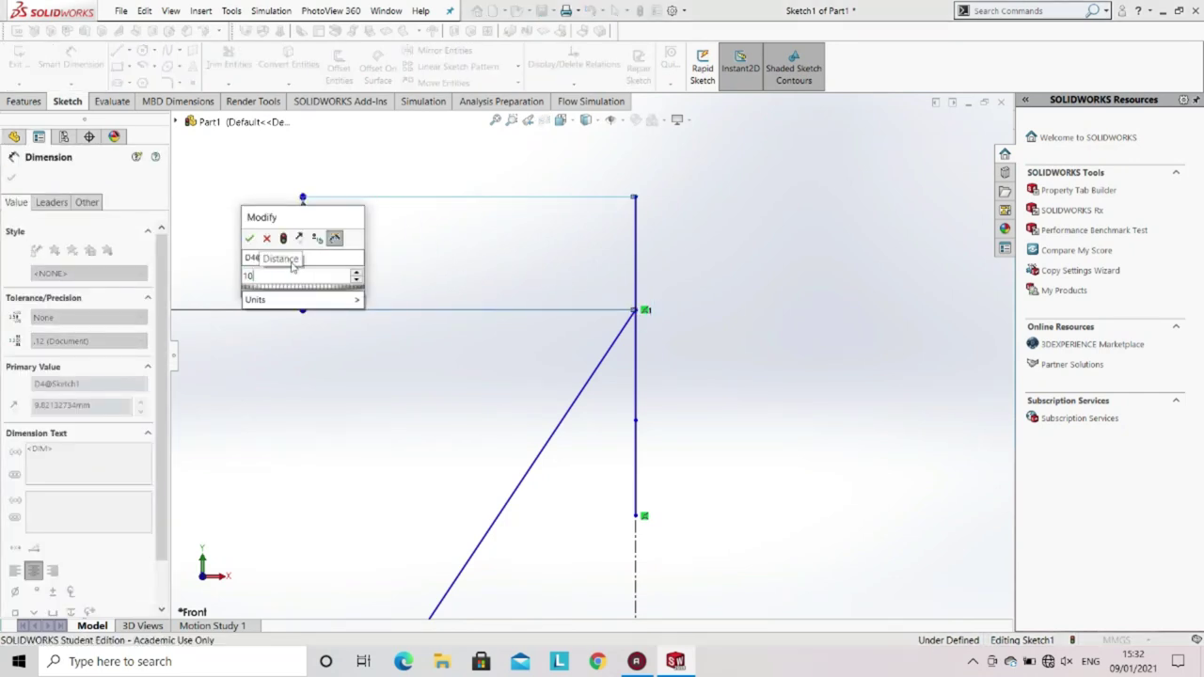
pyautogui.press('Return')
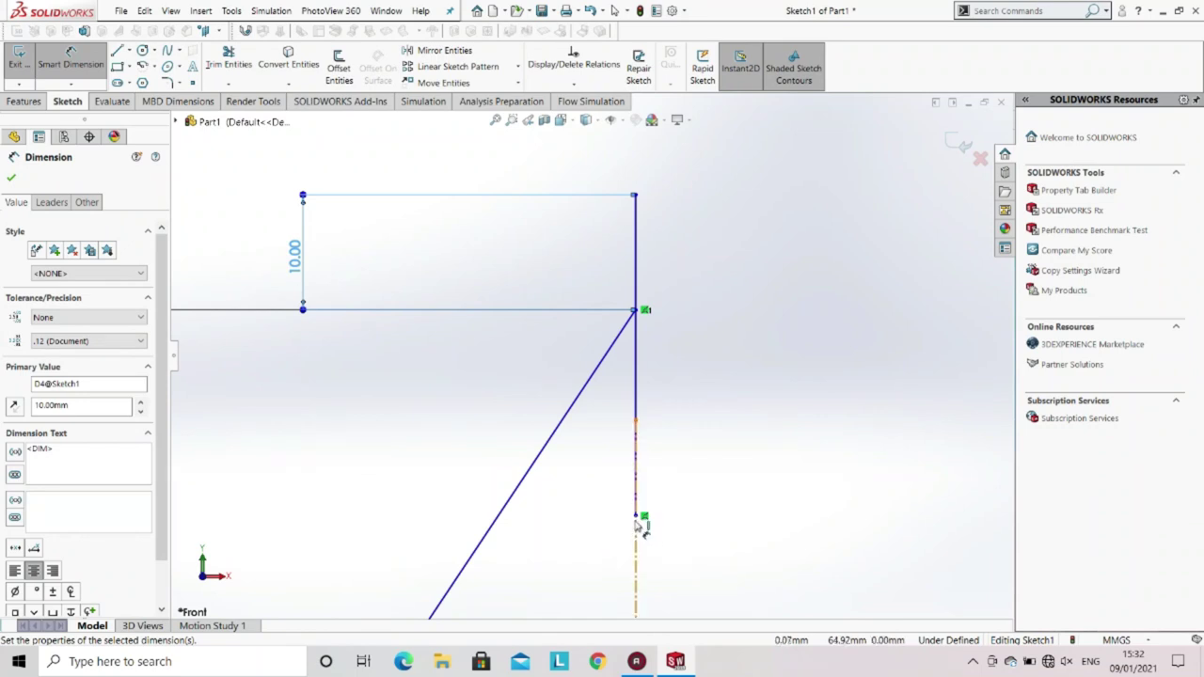
# Dimension the vertical line's lower end 20 below the apex.
pyautogui.click(637, 521)
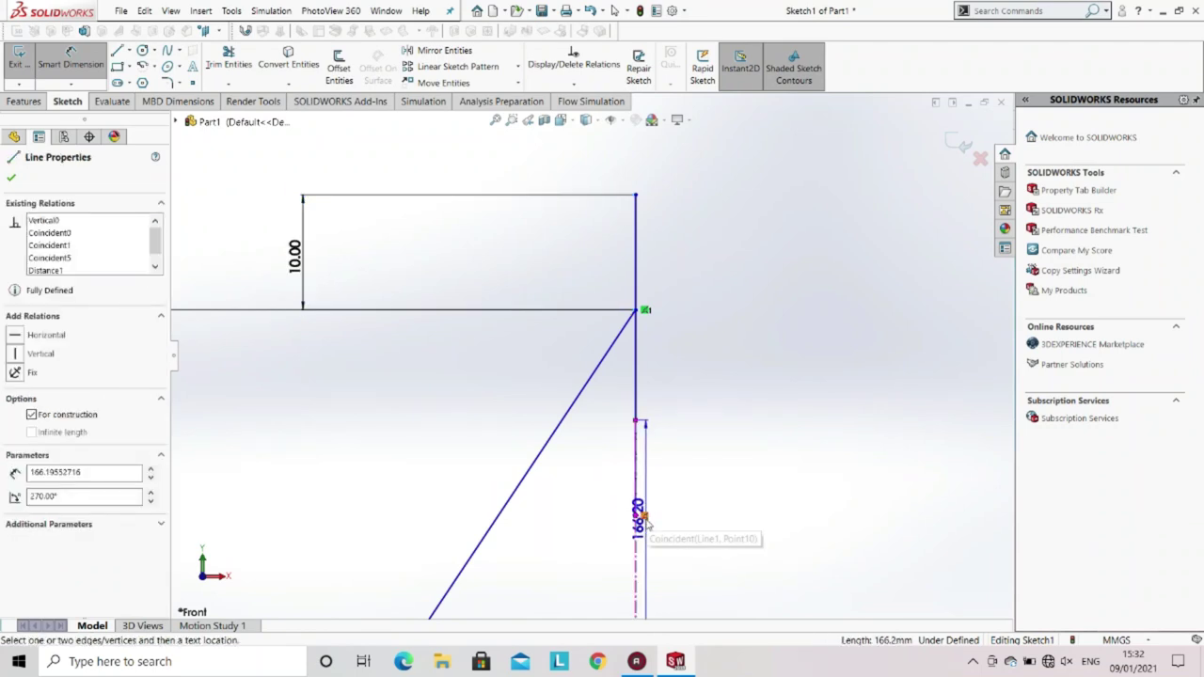
pyautogui.press('Escape')
pyautogui.click(638, 517)
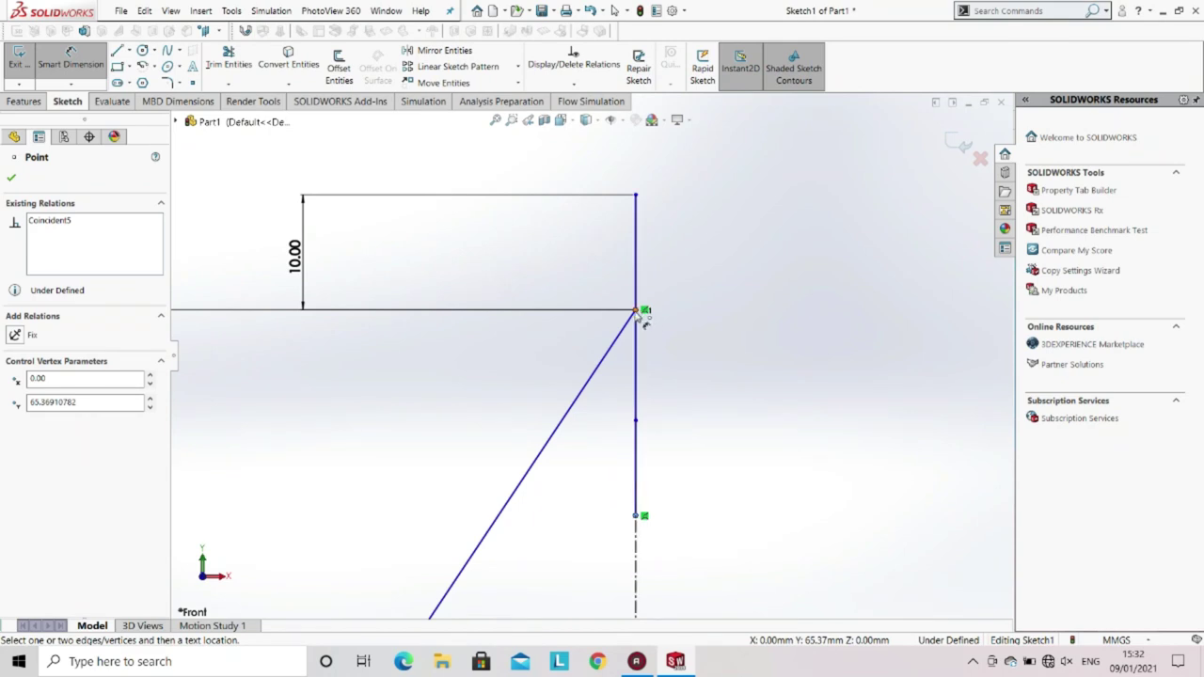
pyautogui.click(637, 313)
pyautogui.click(813, 418)
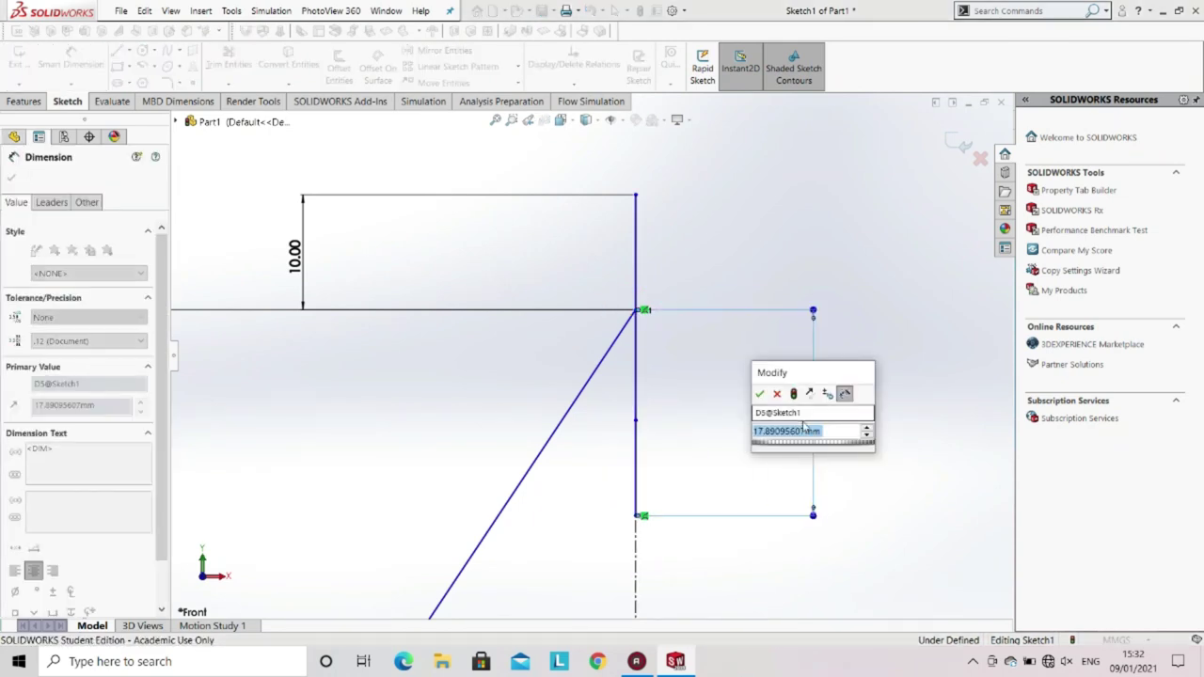
pyautogui.press('Return')
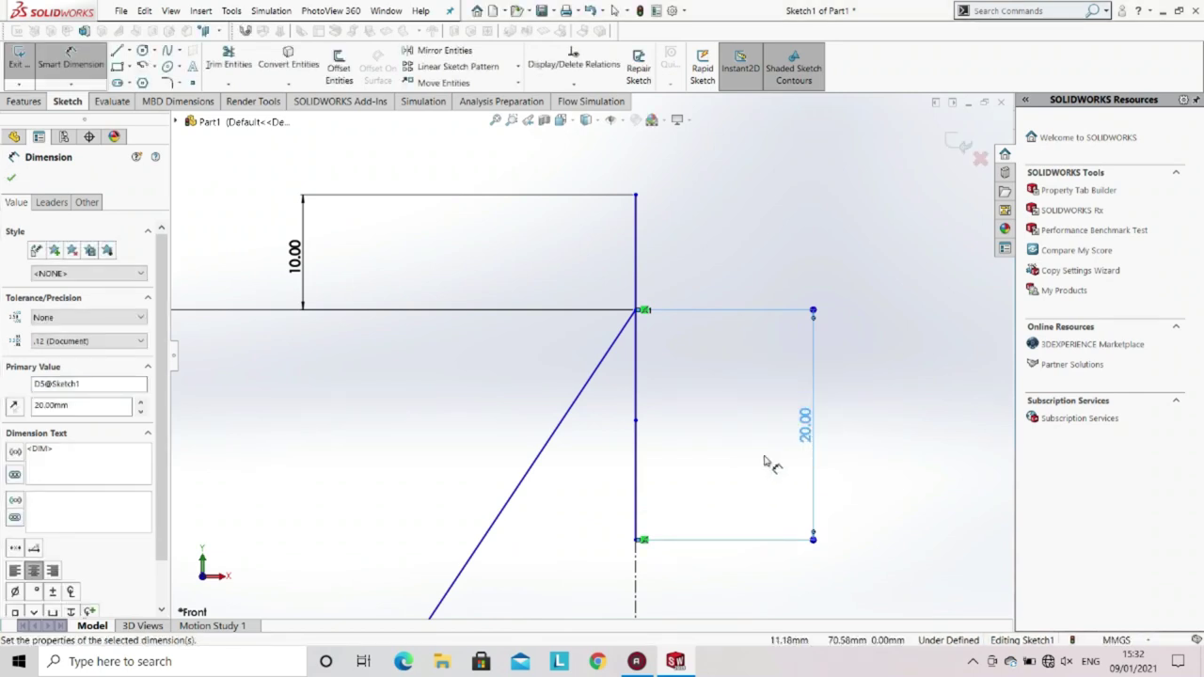
pyautogui.scroll(5, 562, 457)
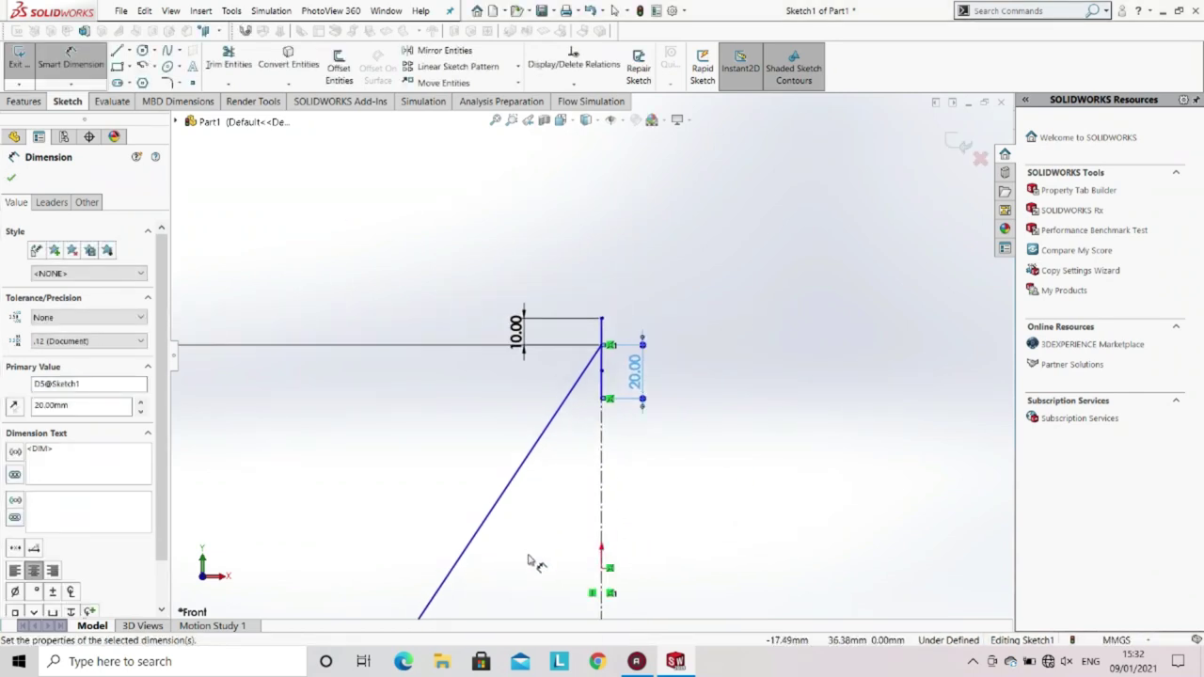
pyautogui.scroll(-4, 546, 503)
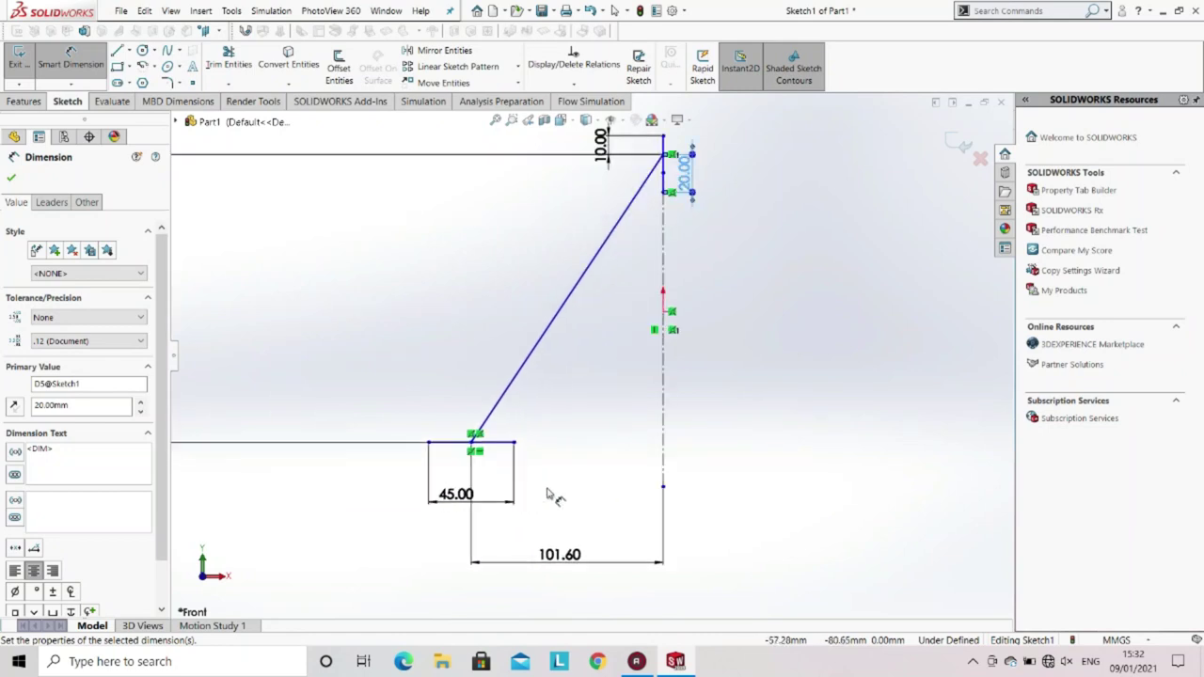
# Mirror the slanted leg and its horizontal foot about the vertical centerline.
pyautogui.click(459, 53)
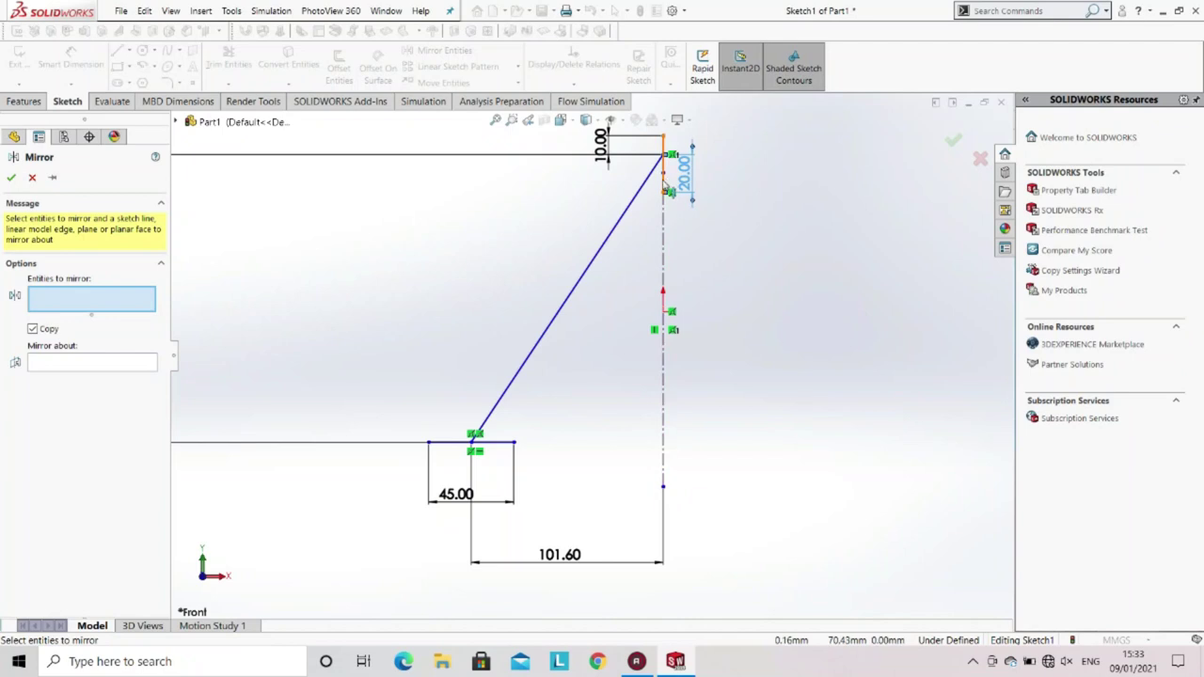
pyautogui.click(629, 205)
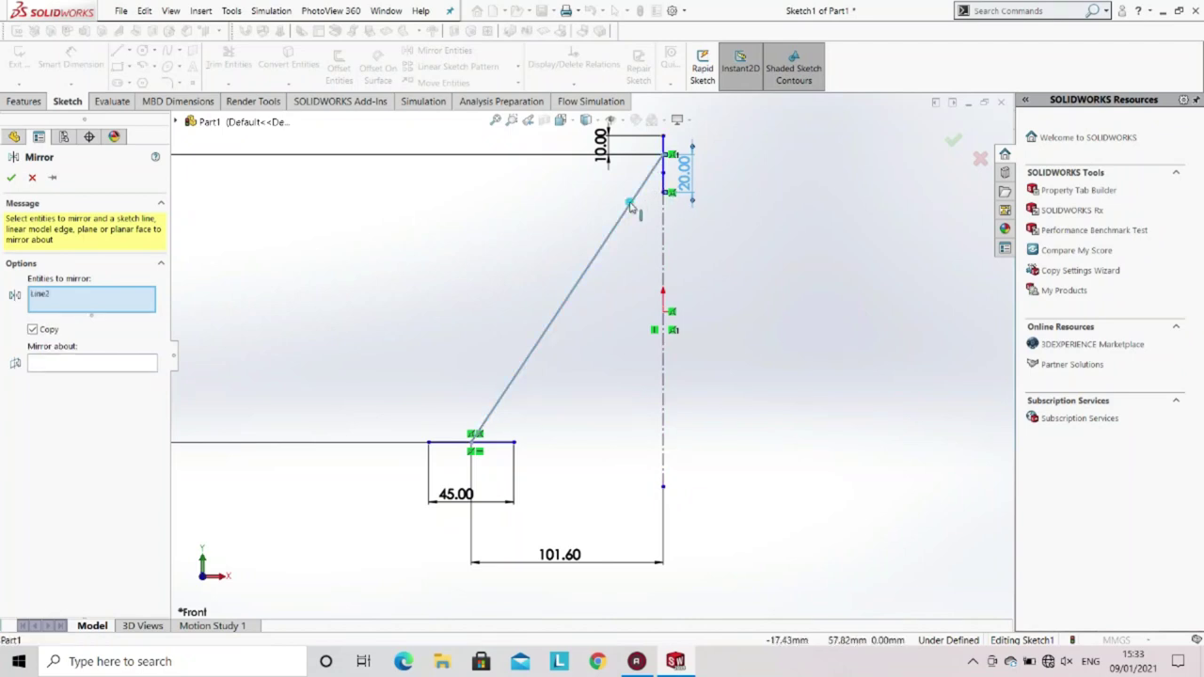
pyautogui.click(494, 442)
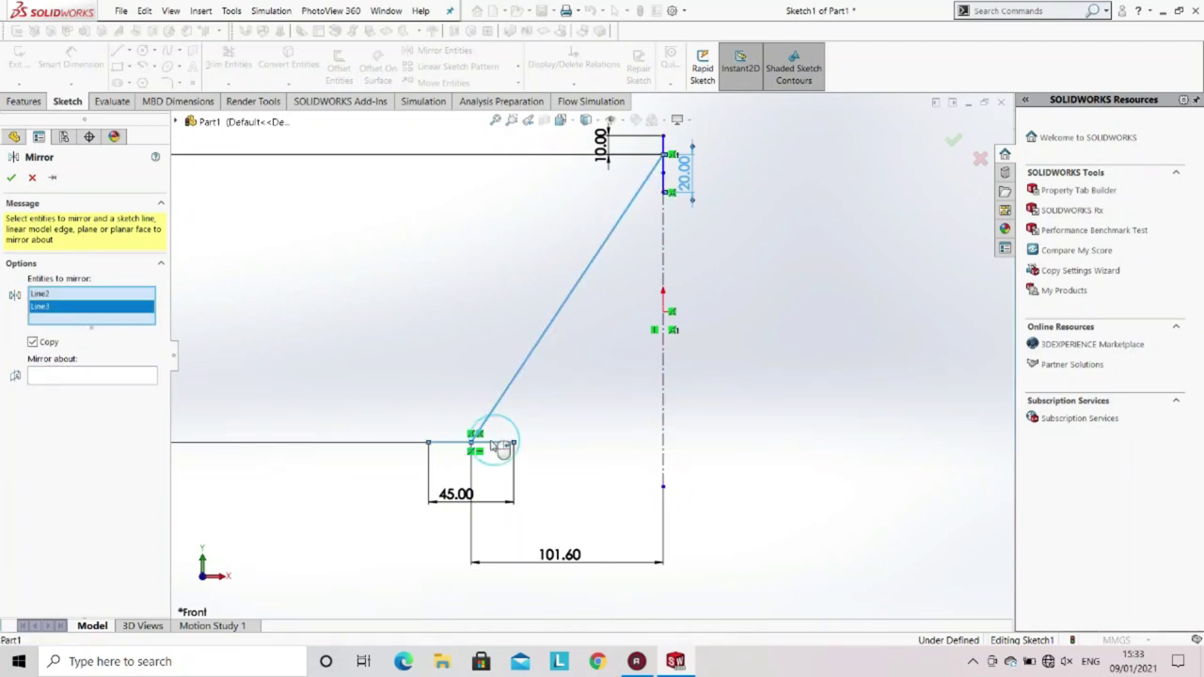
pyautogui.click(68, 377)
pyautogui.click(663, 410)
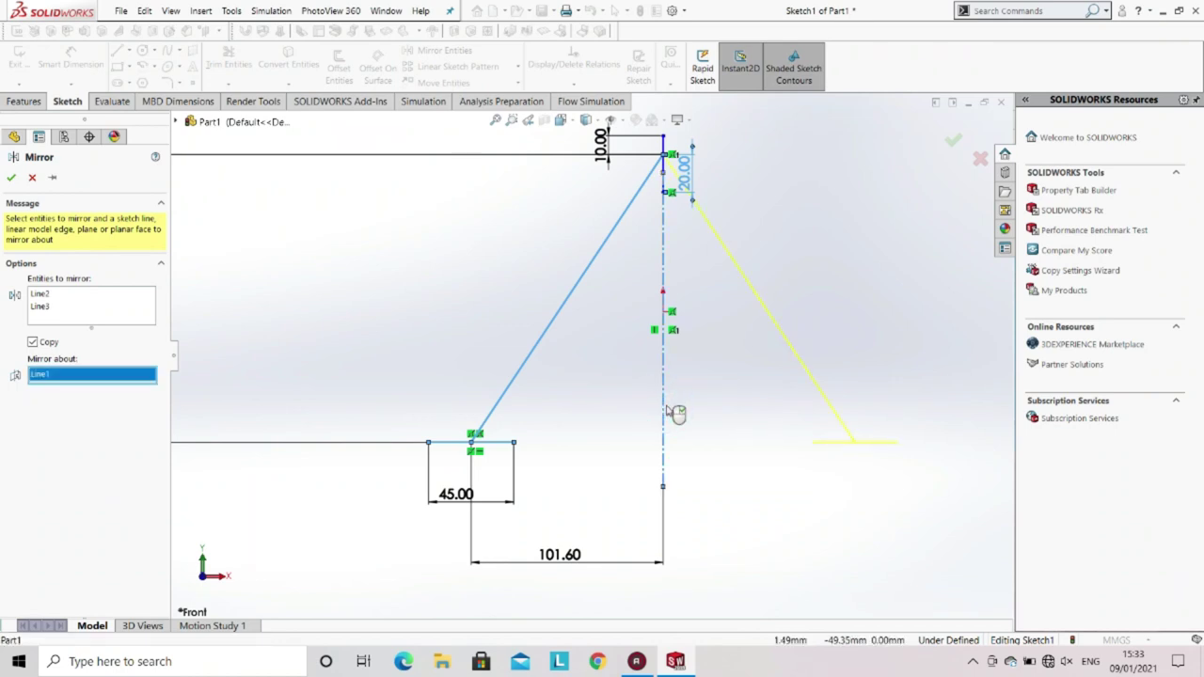
pyautogui.click(11, 178)
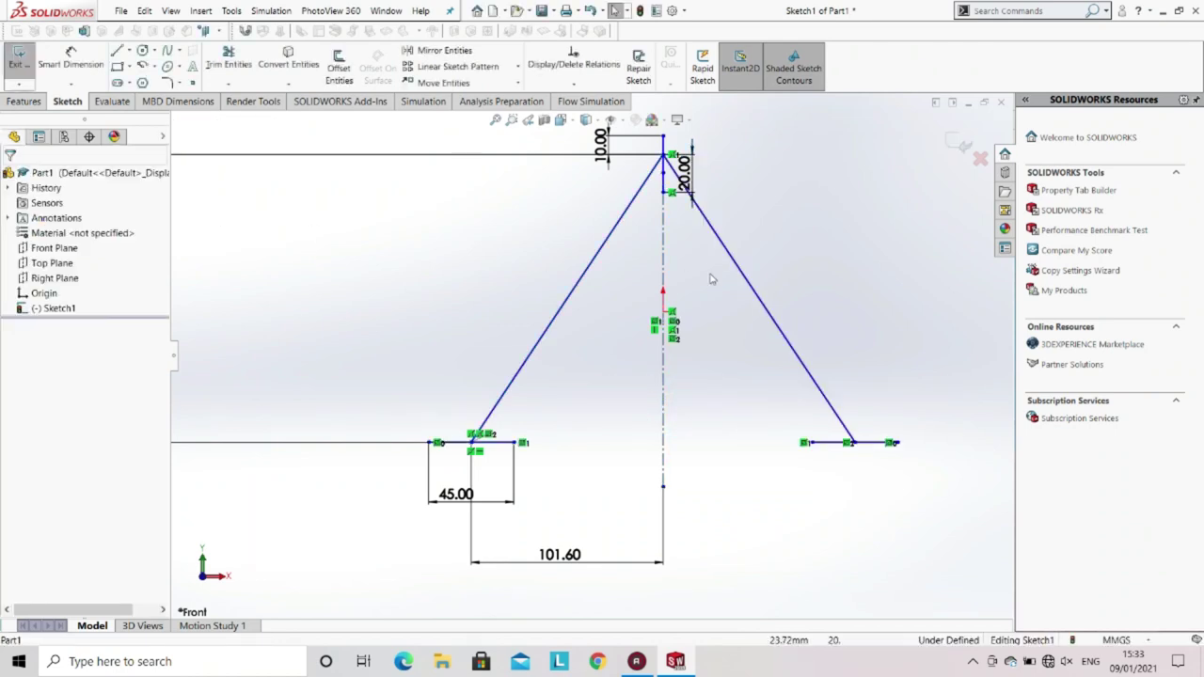
pyautogui.scroll(1, 709, 293)
pyautogui.scroll(-1, 700, 298)
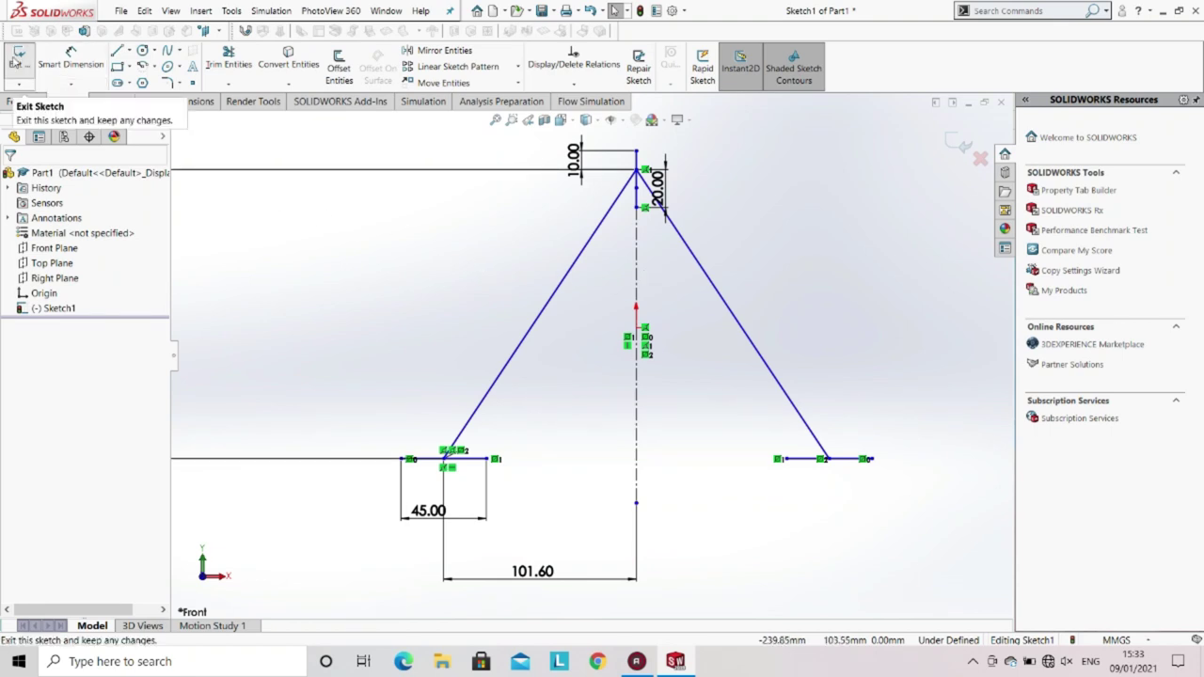
# Exit Sketch1, deselect it, and browse the available toolbars.
pyautogui.click(16, 62)
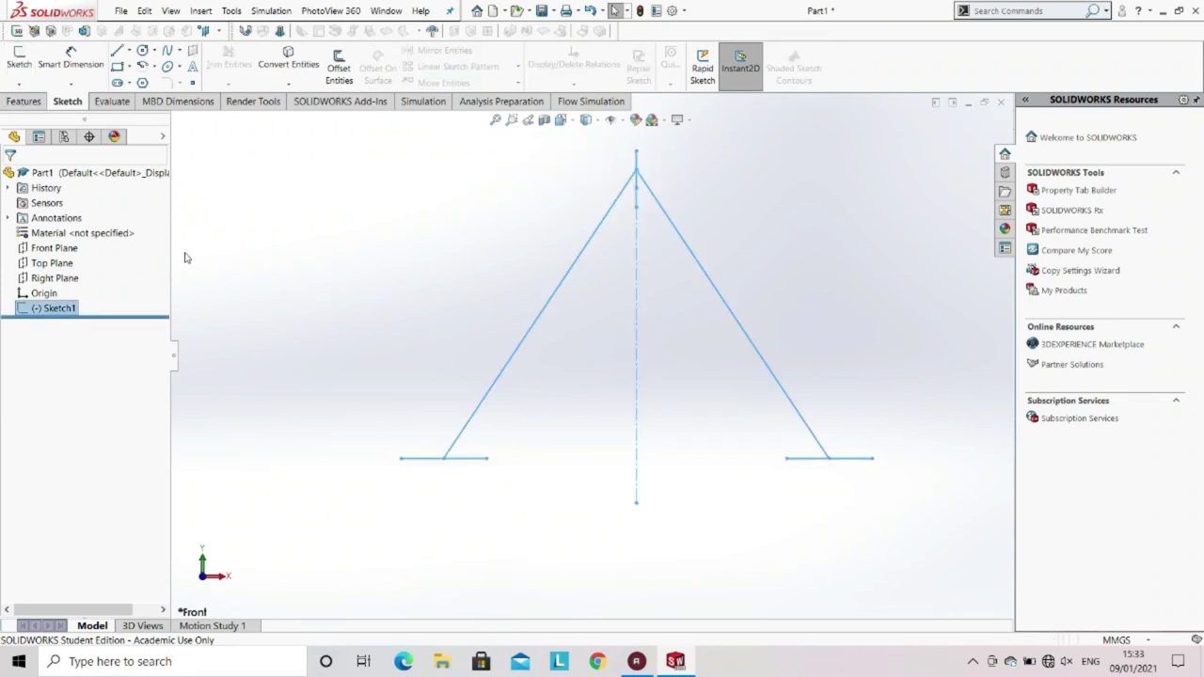
pyautogui.click(290, 284)
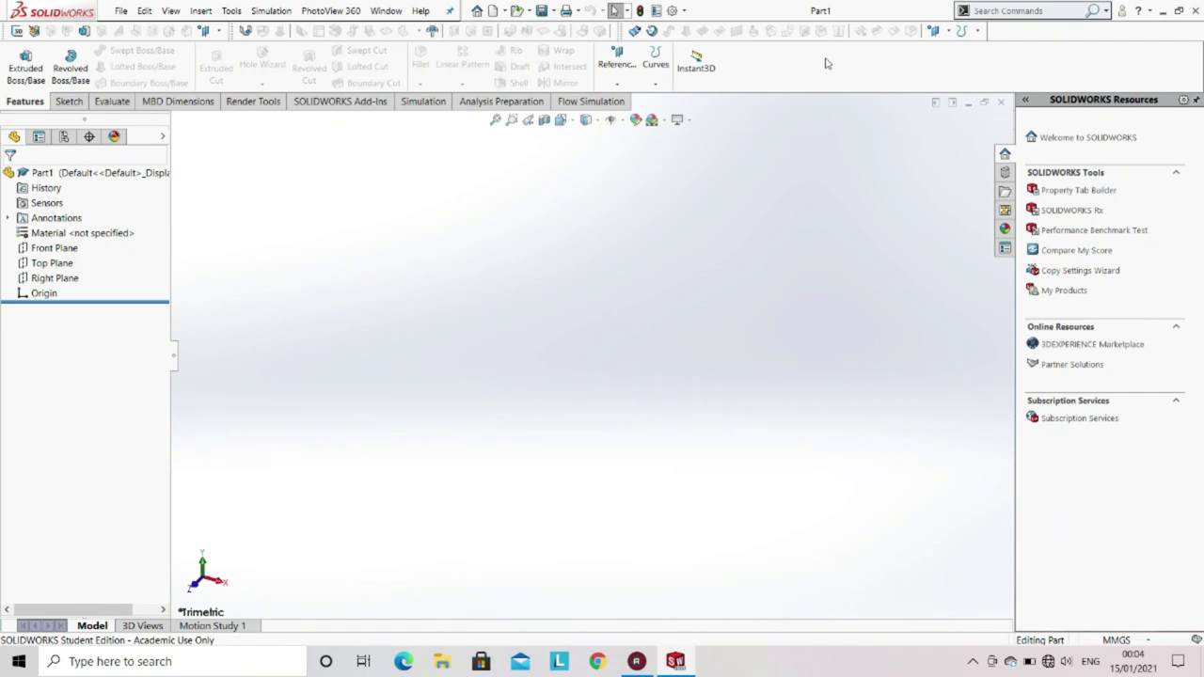
pyautogui.rightClick(826, 63)
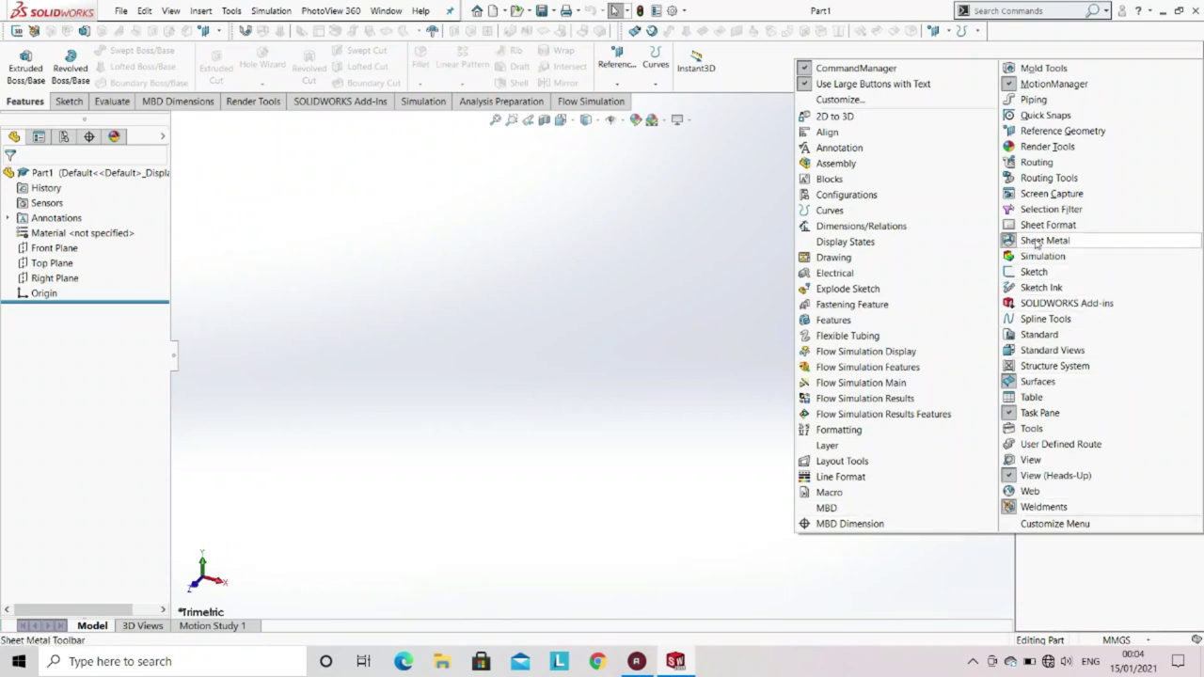
pyautogui.click(630, 294)
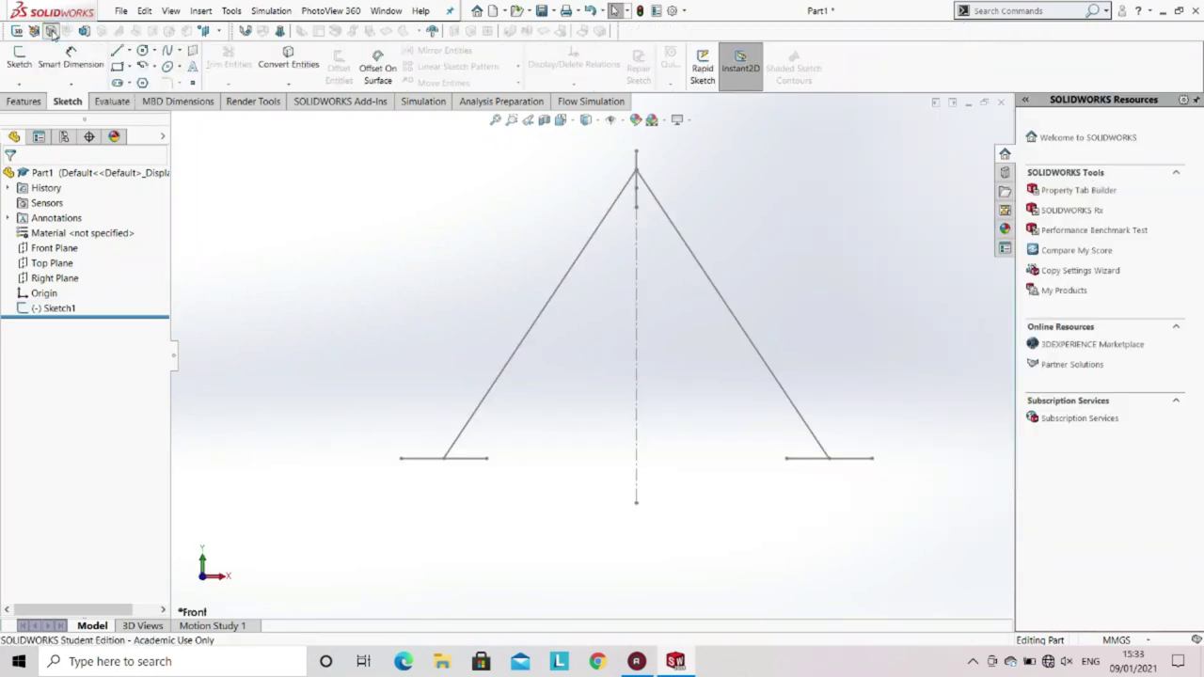
# Apply an iso pipe 21.3 x 2.3 structural member along both slanted legs.
pyautogui.click(52, 31)
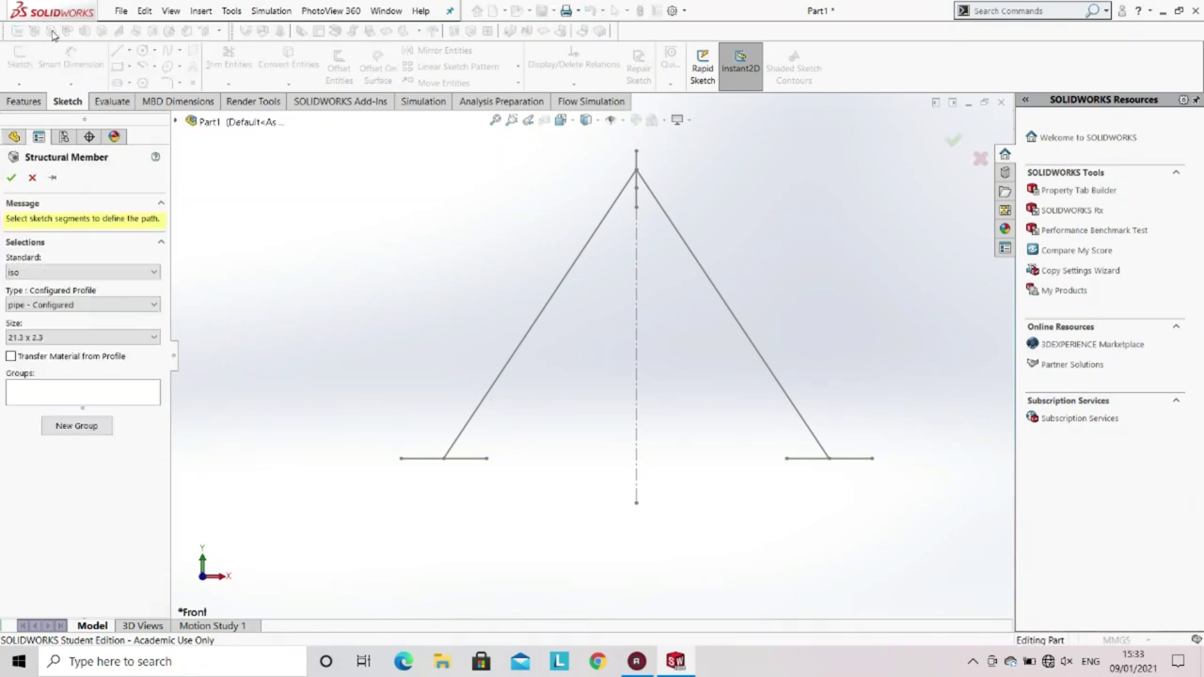
pyautogui.click(57, 272)
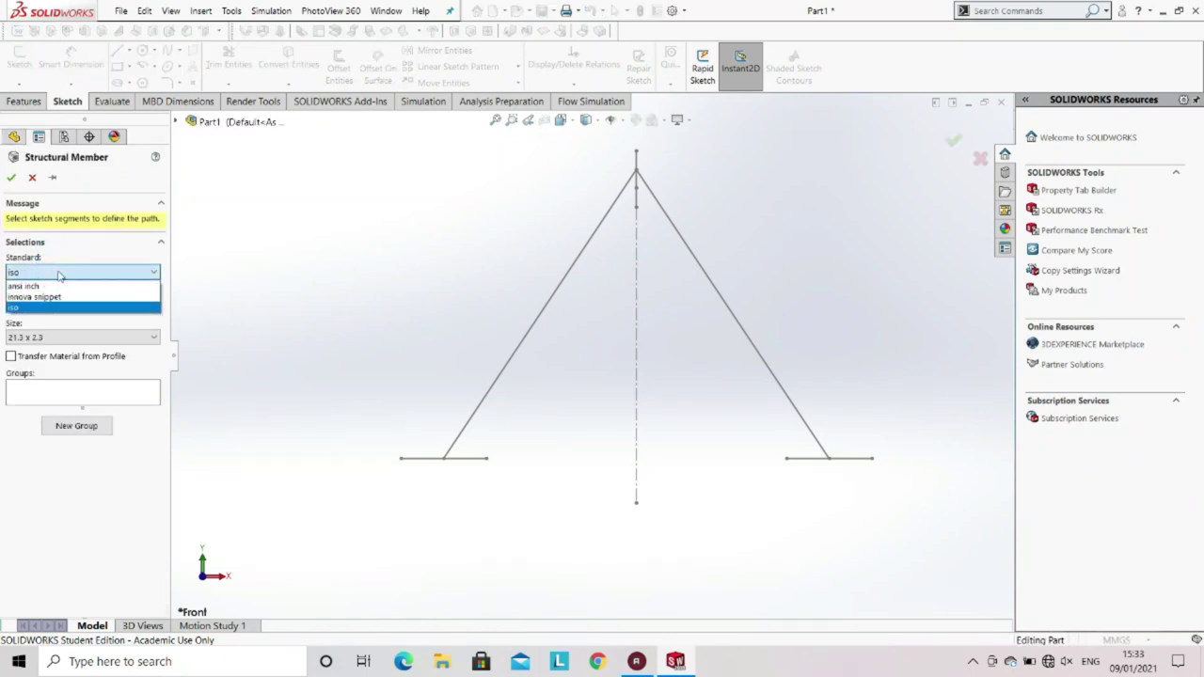
pyautogui.click(57, 310)
pyautogui.click(58, 306)
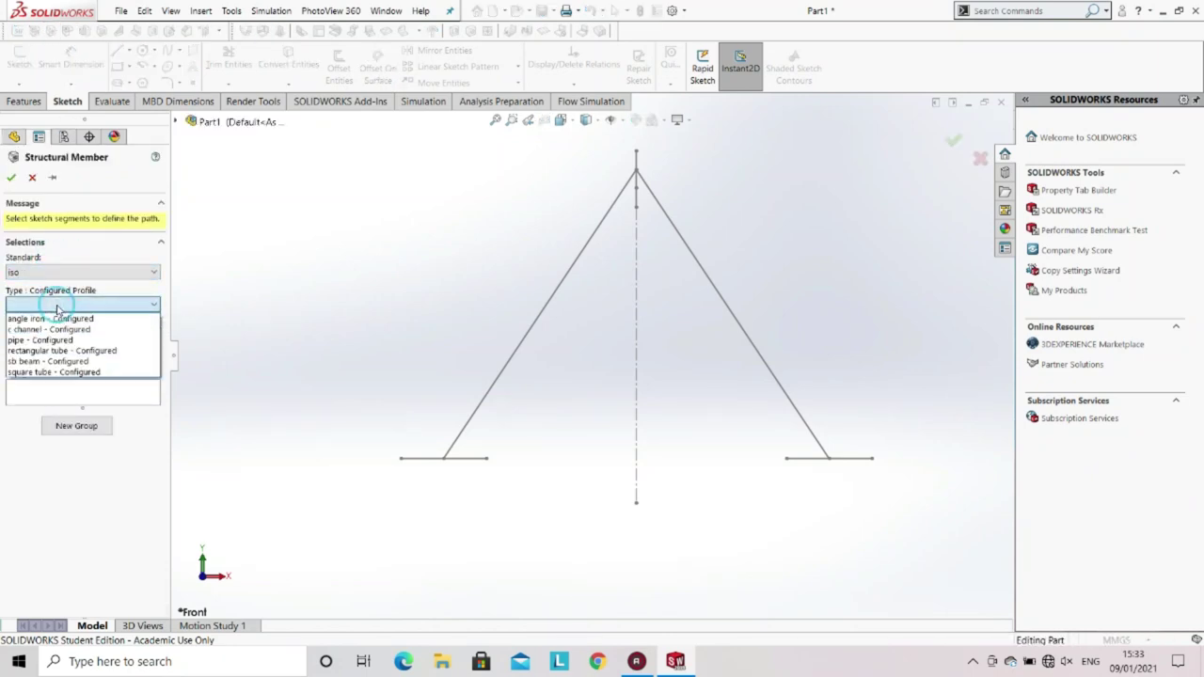
pyautogui.click(55, 340)
pyautogui.click(57, 337)
pyautogui.click(57, 353)
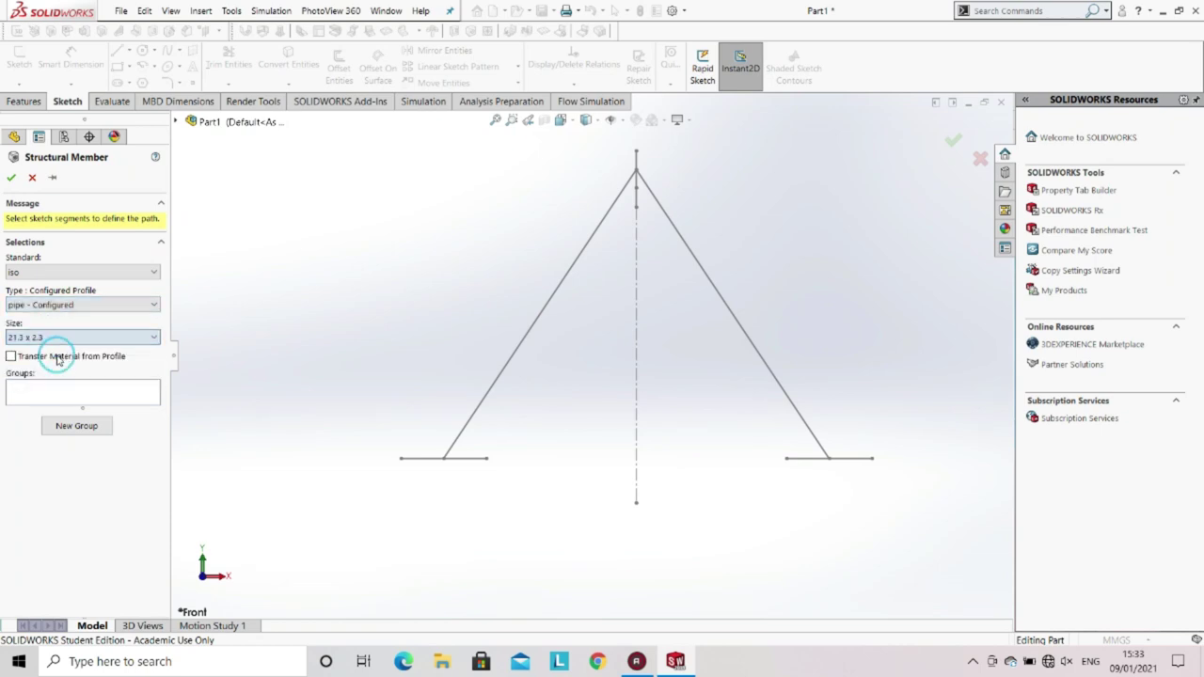
pyautogui.click(499, 381)
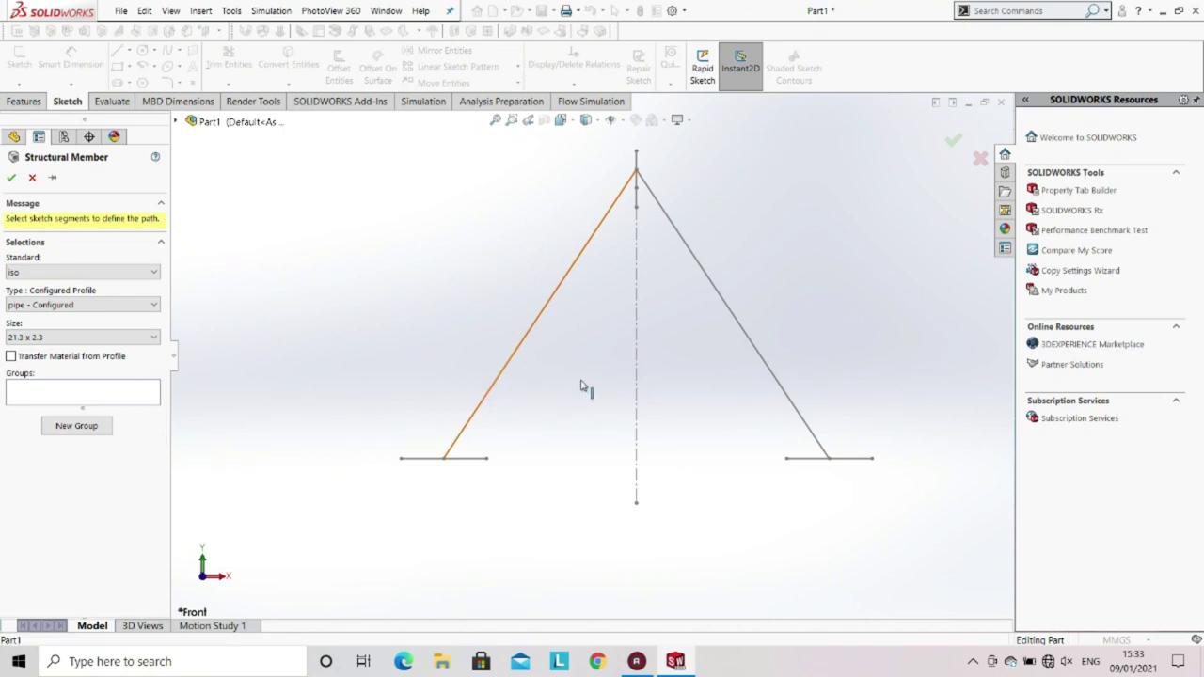
pyautogui.click(758, 355)
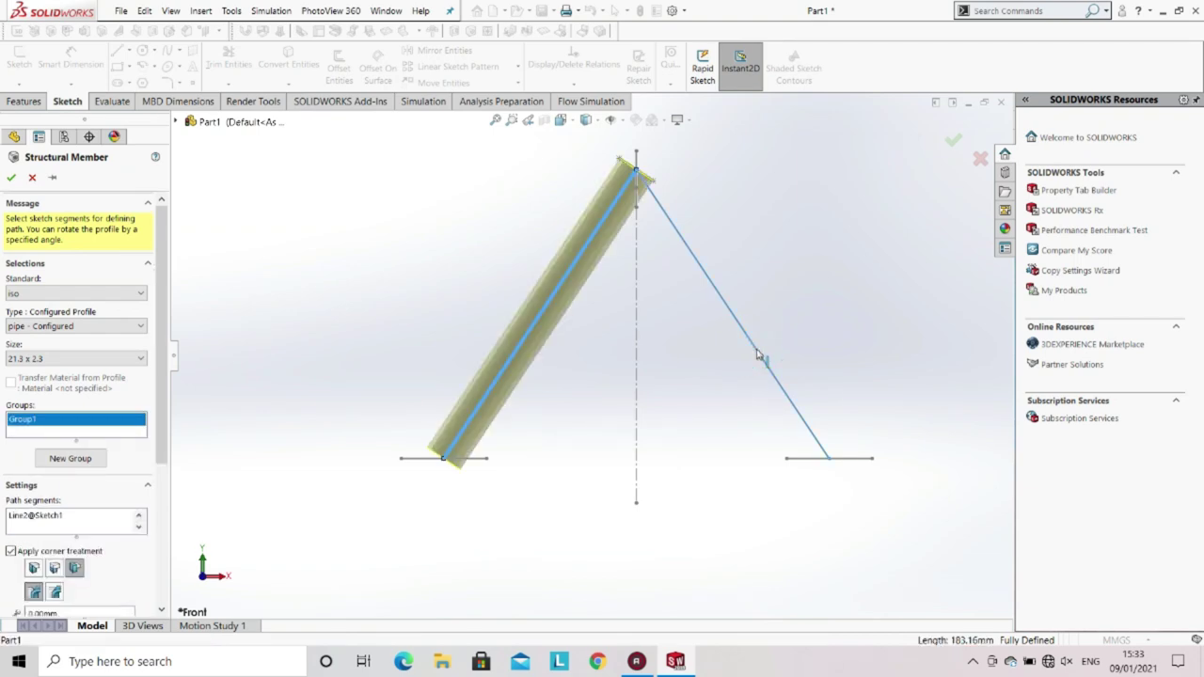
# Add the two bottom feet and the vertical apex line as new groups, then confirm.
pyautogui.click(70, 458)
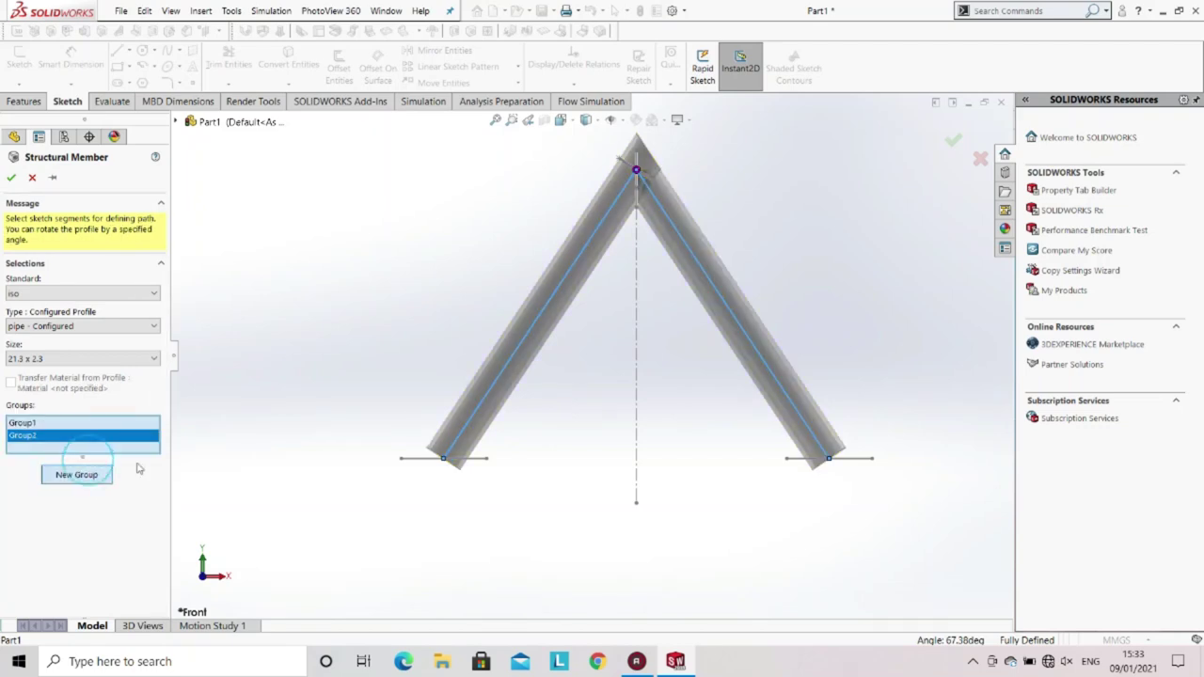
pyautogui.click(468, 460)
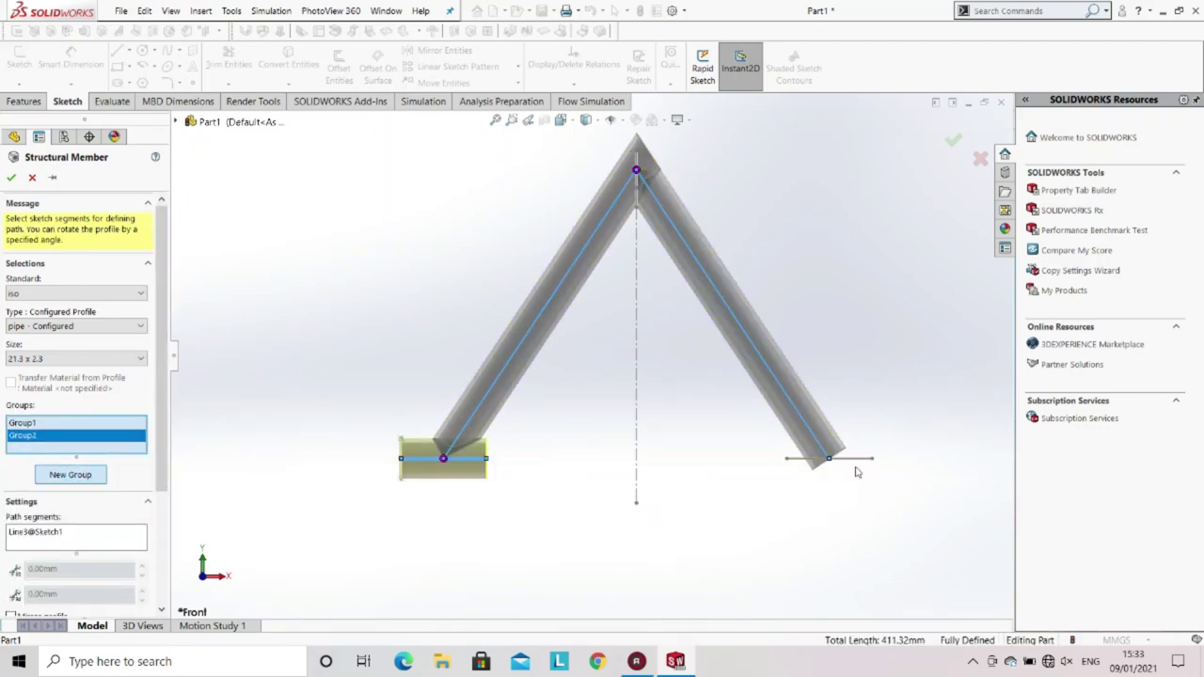
pyautogui.click(857, 461)
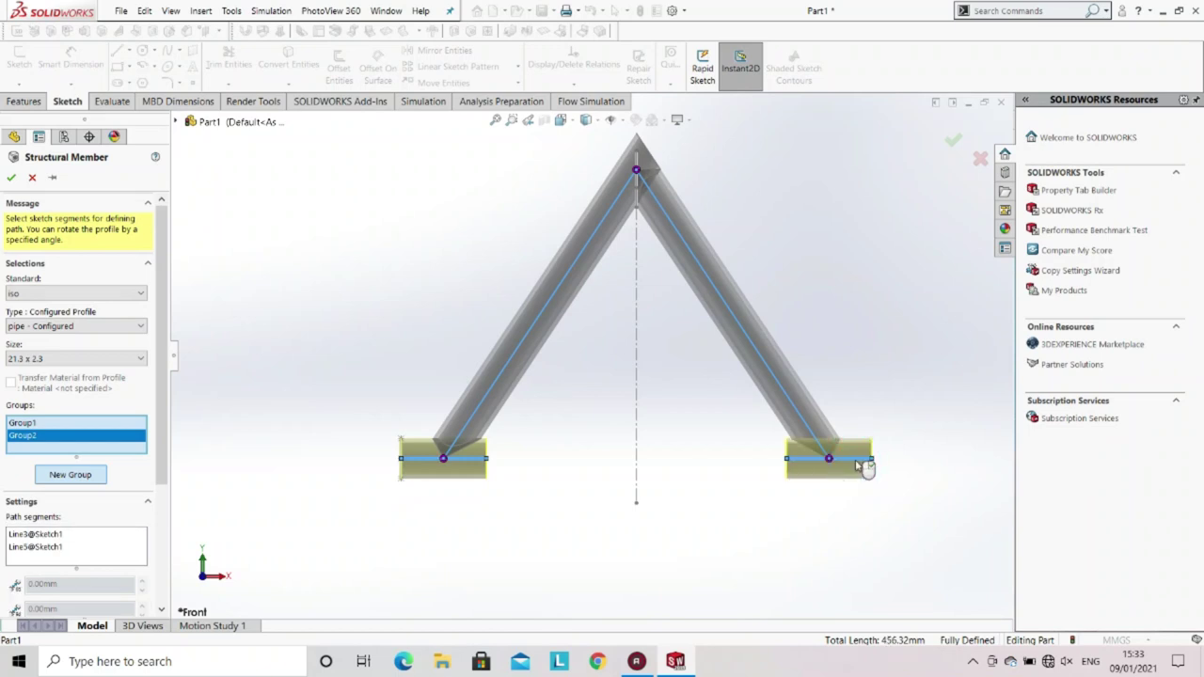
pyautogui.click(75, 475)
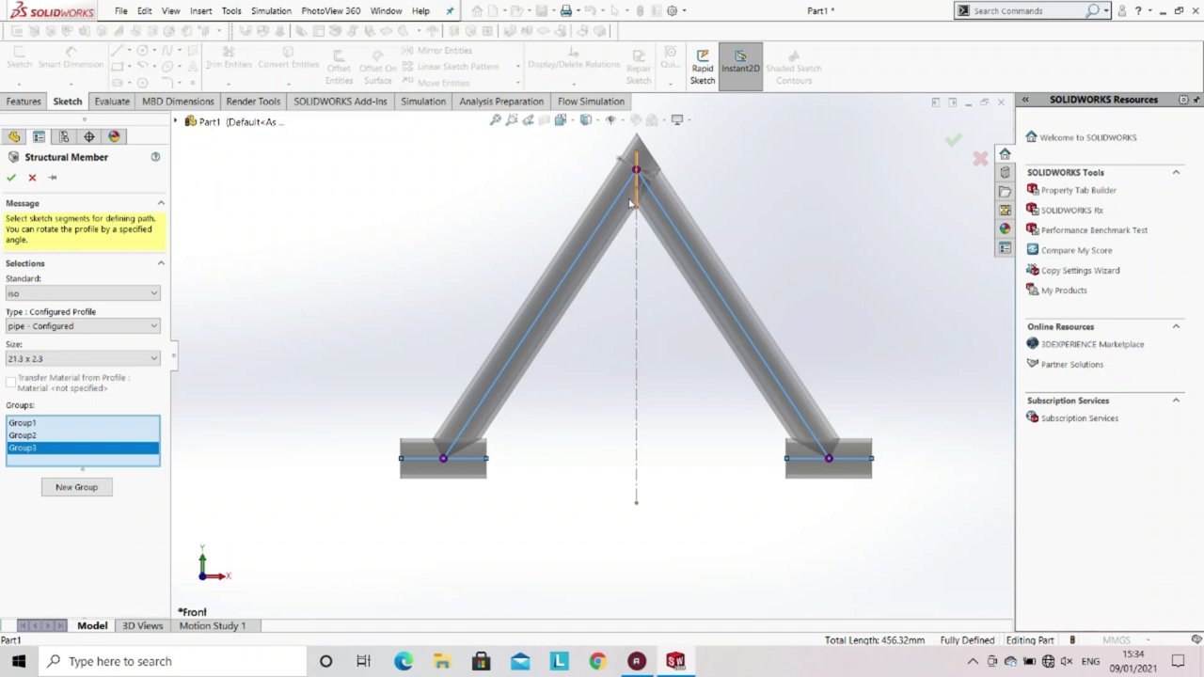
pyautogui.scroll(2, 630, 202)
pyautogui.scroll(-3, 623, 253)
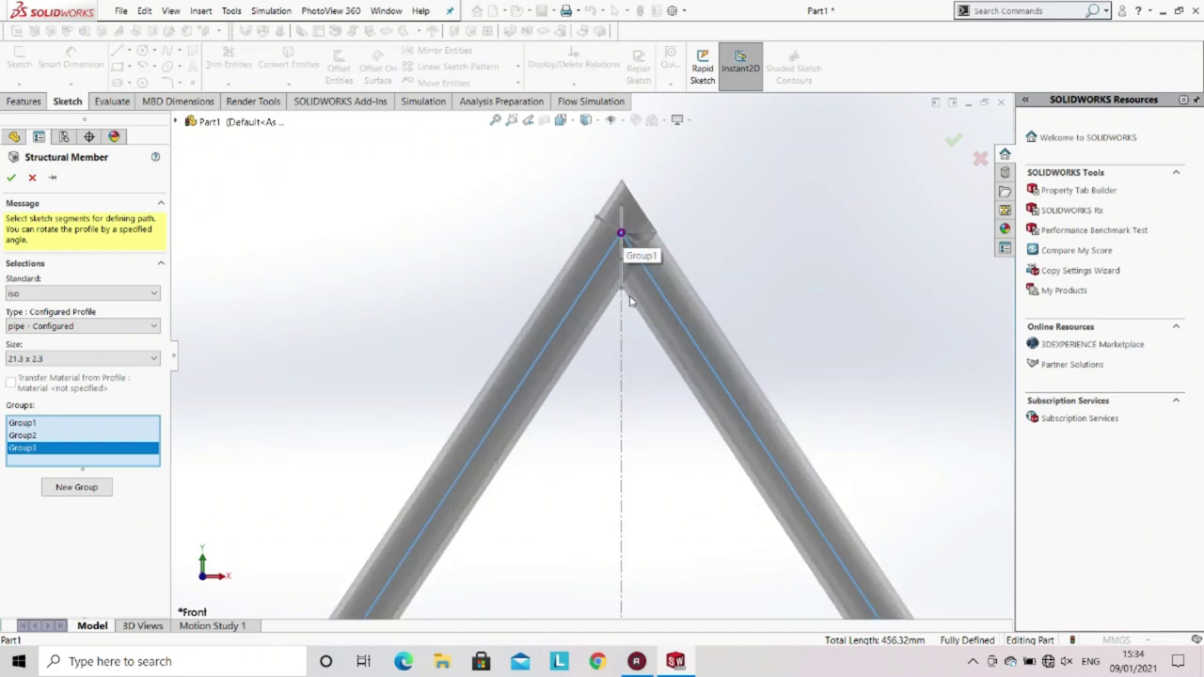
pyautogui.scroll(-1, 589, 181)
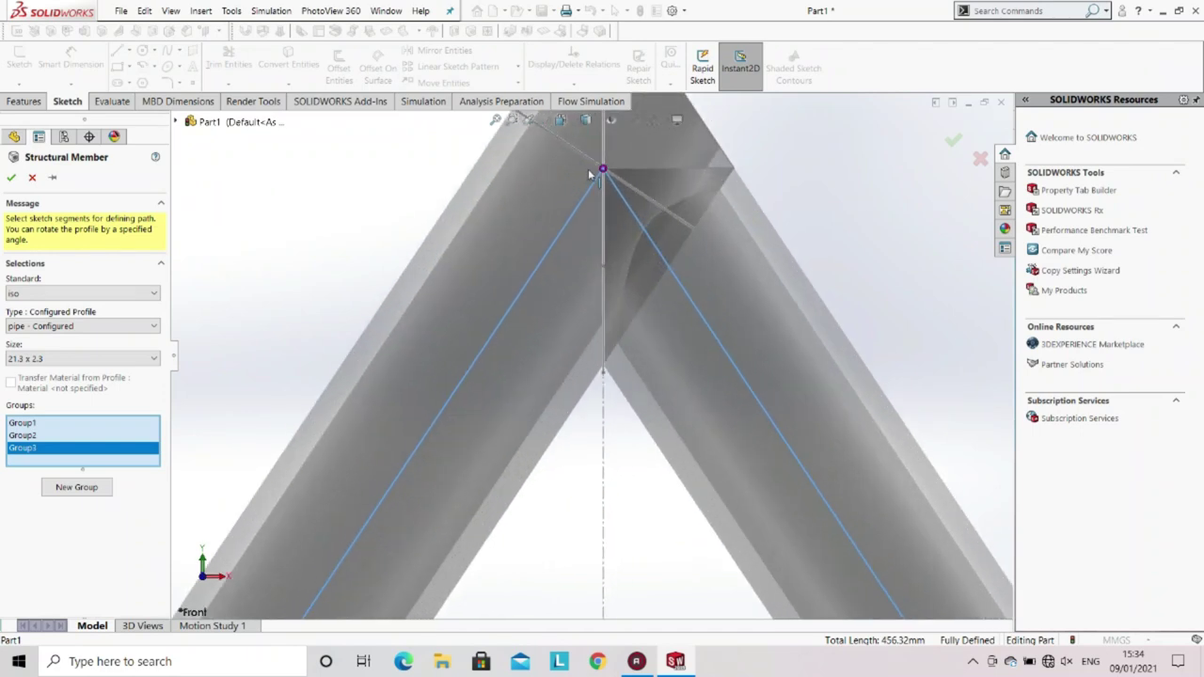
pyautogui.scroll(1, 596, 177)
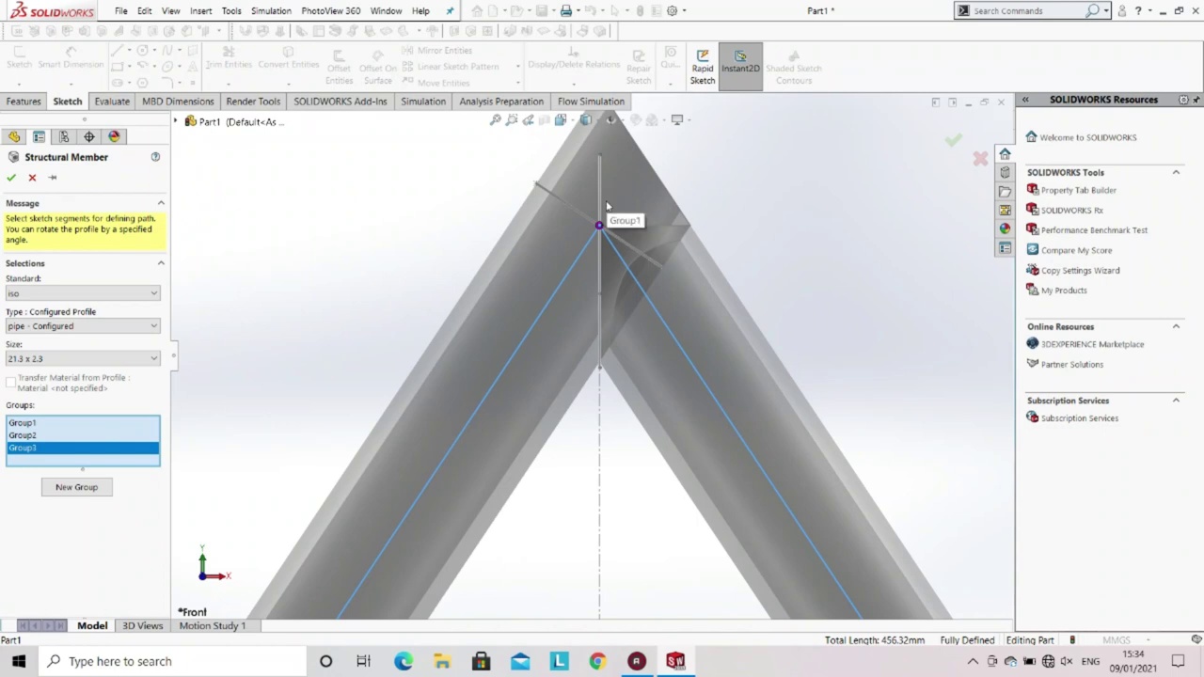
pyautogui.click(599, 199)
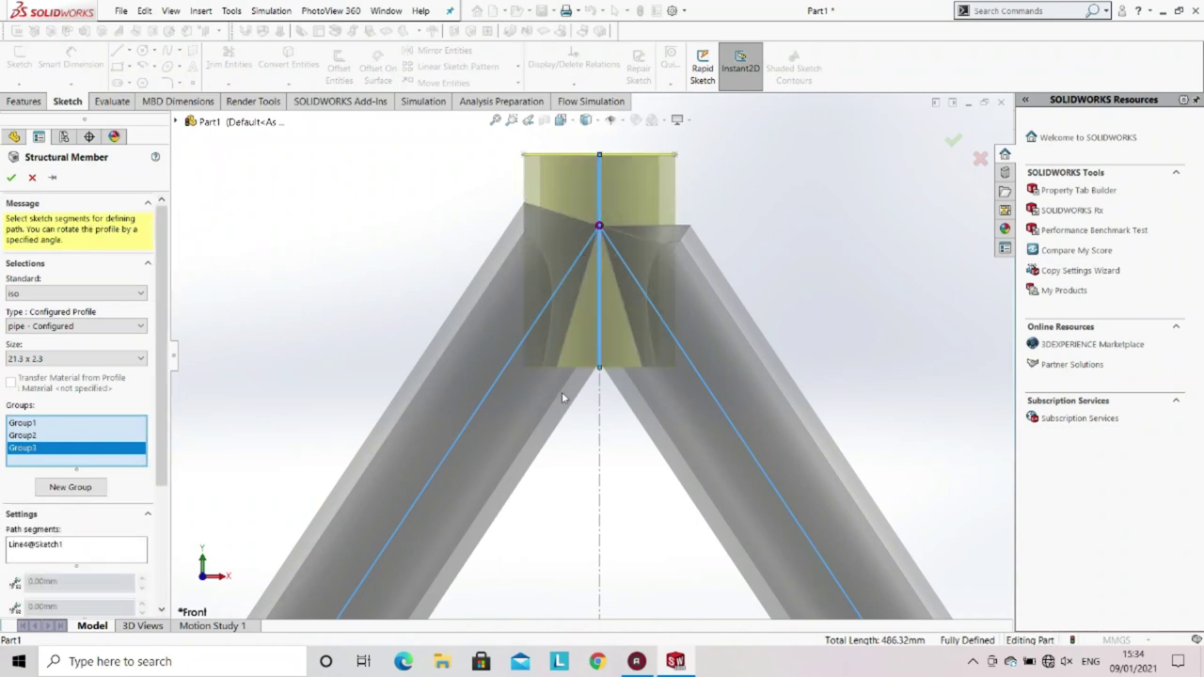
pyautogui.click(11, 177)
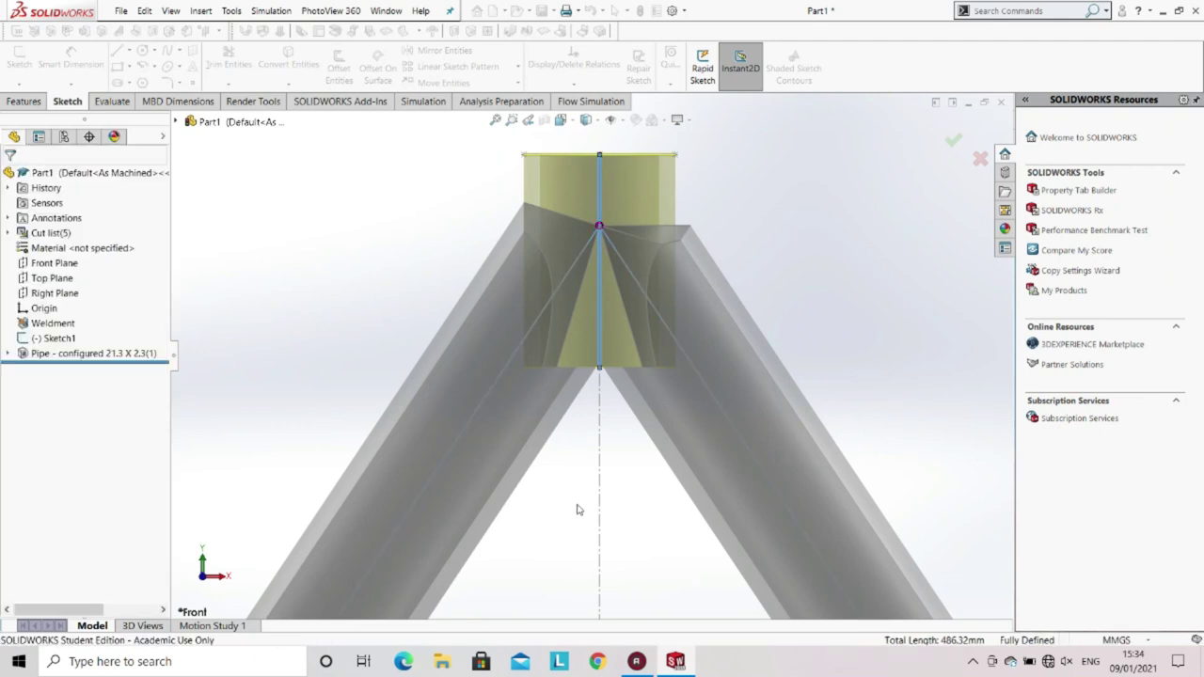
# Edit the pipe profile sketch Sketch11 and orient the view to its circles.
pyautogui.scroll(4, 575, 505)
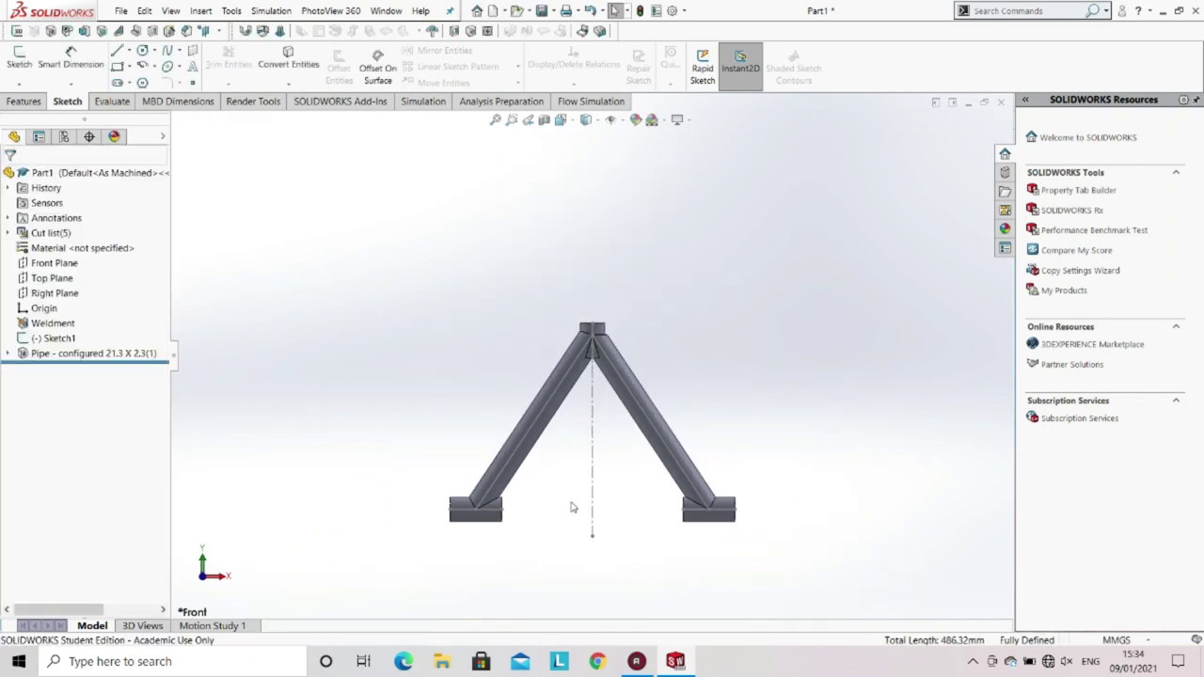
pyautogui.scroll(-2, 571, 492)
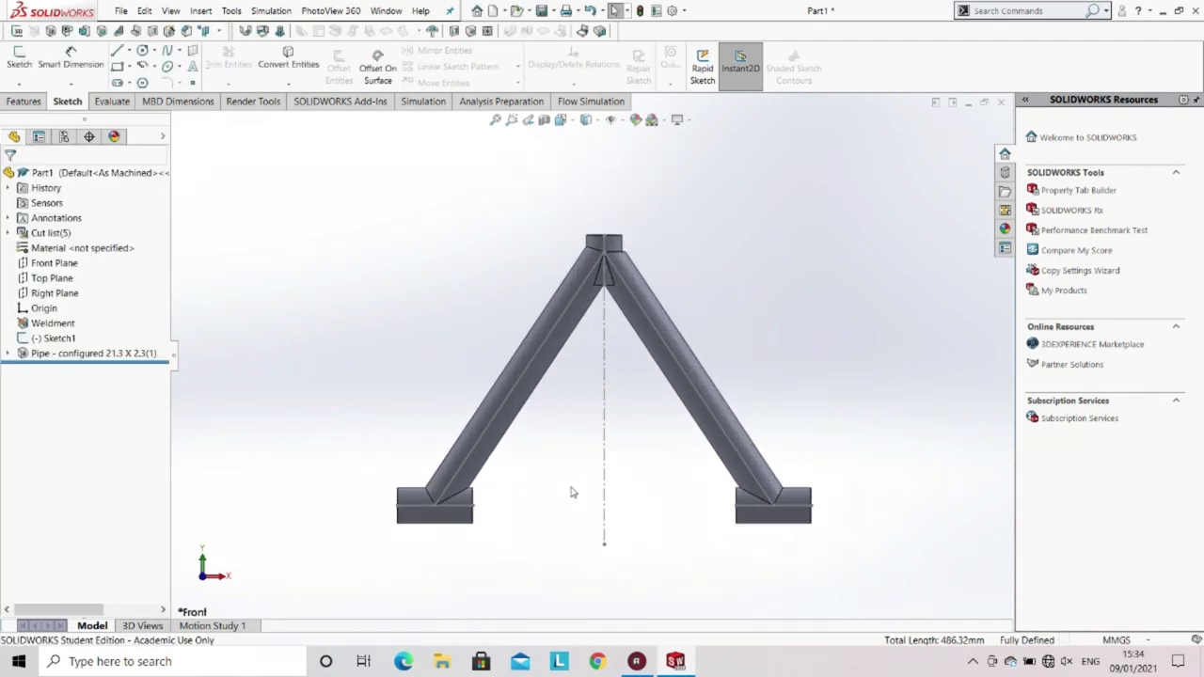
pyautogui.click(7, 354)
pyautogui.click(64, 384)
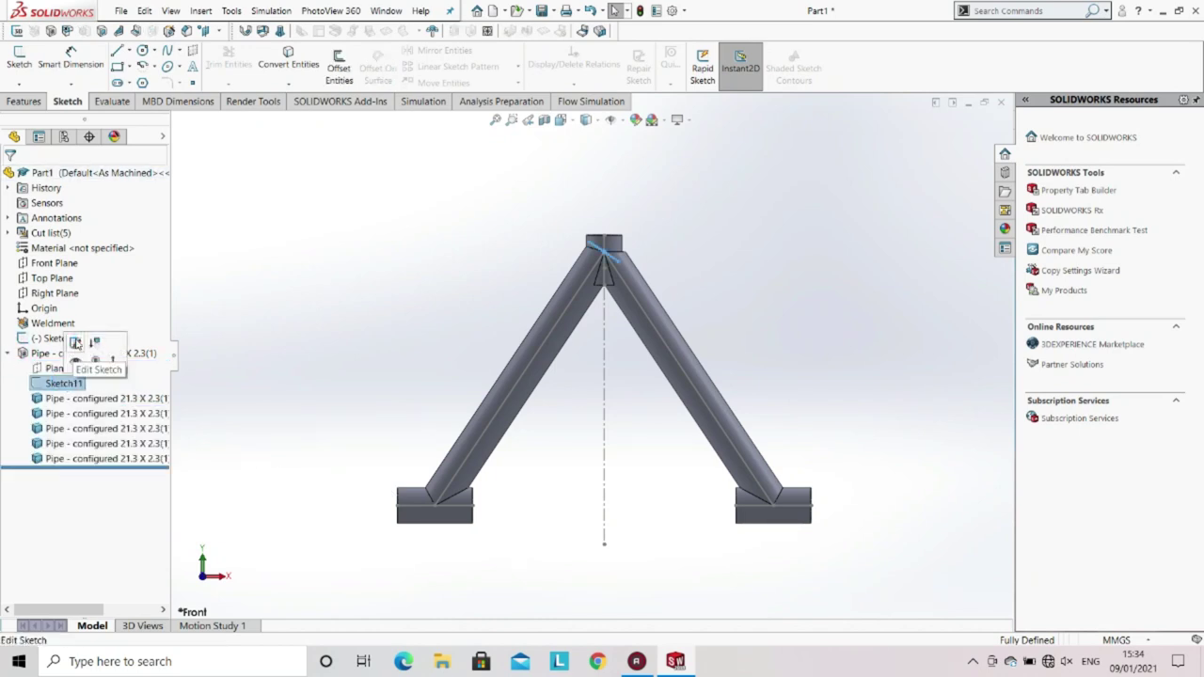
pyautogui.click(75, 342)
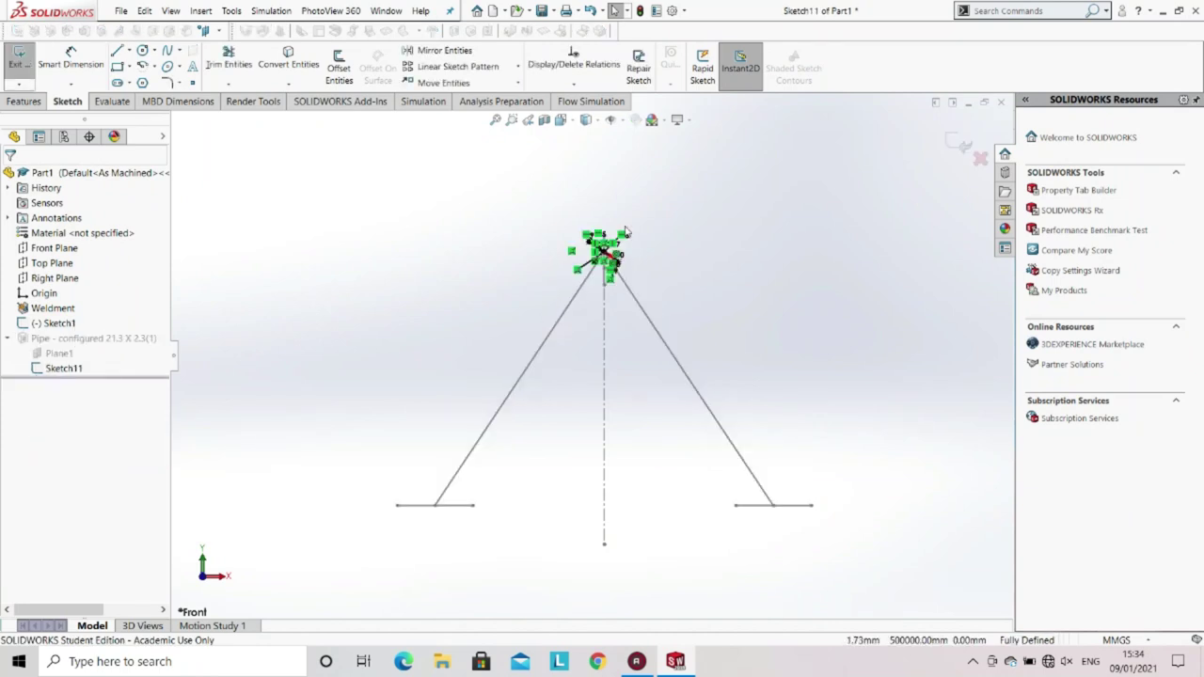
pyautogui.moveTo(625, 231); pyautogui.dragTo(576, 316, button='middle')
pyautogui.scroll(-10, 576, 338)
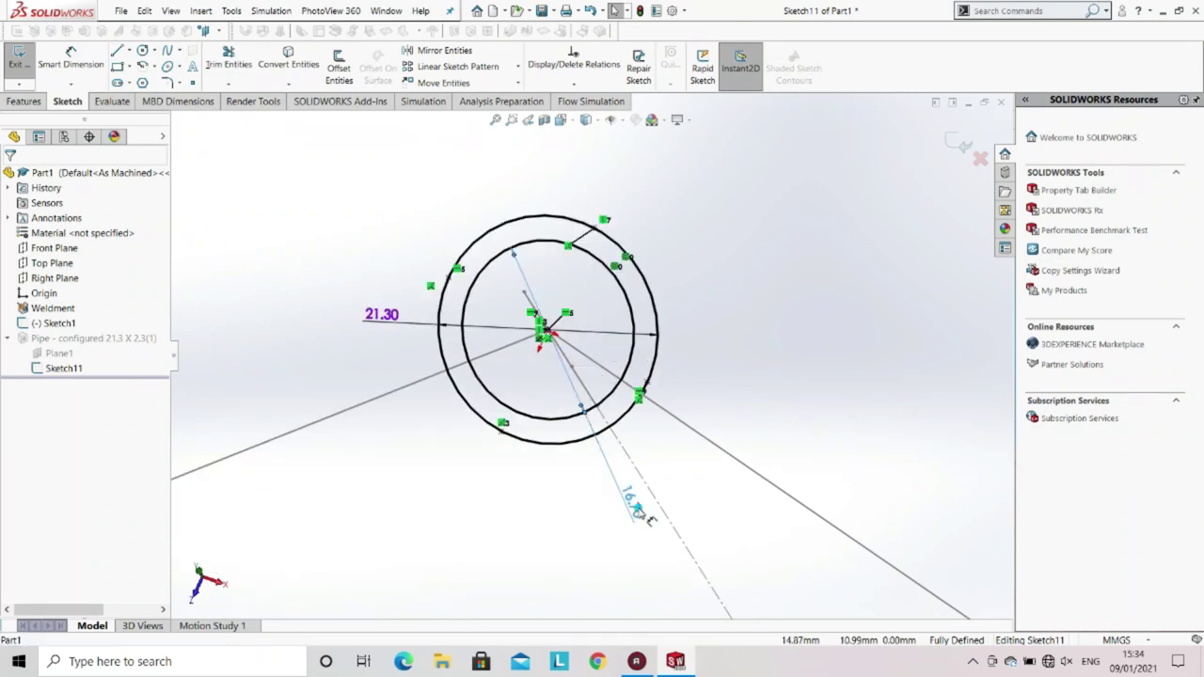
# Change the inner diameter from 16.70 to 8 and the outer from 21.30 to 15, then rebuild.
pyautogui.doubleClick(637, 511)
pyautogui.doubleClick(639, 509)
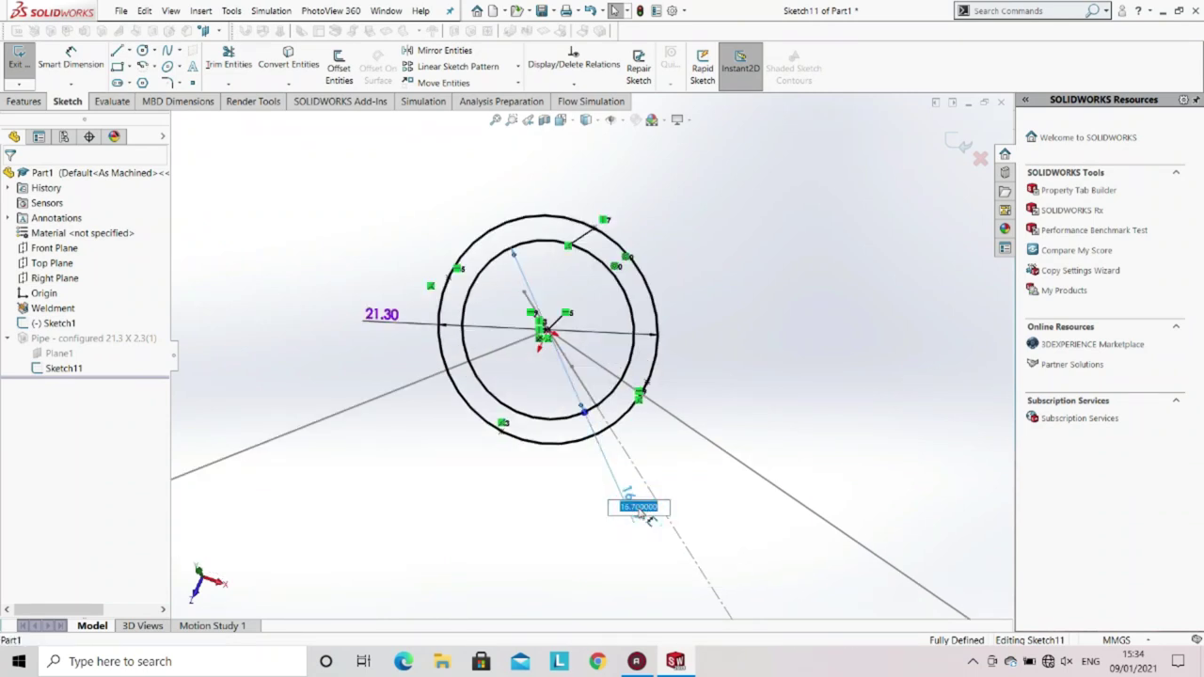
pyautogui.write('8')
pyautogui.press('Return')
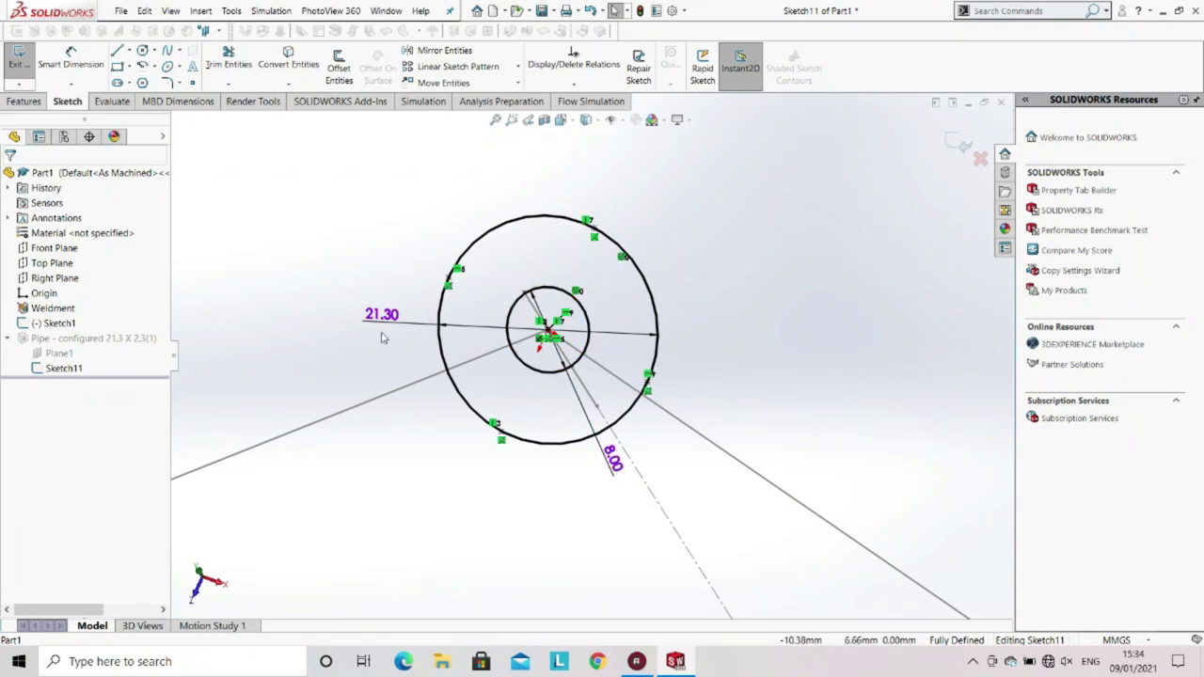
pyautogui.doubleClick(382, 315)
pyautogui.write('15')
pyautogui.press('Return')
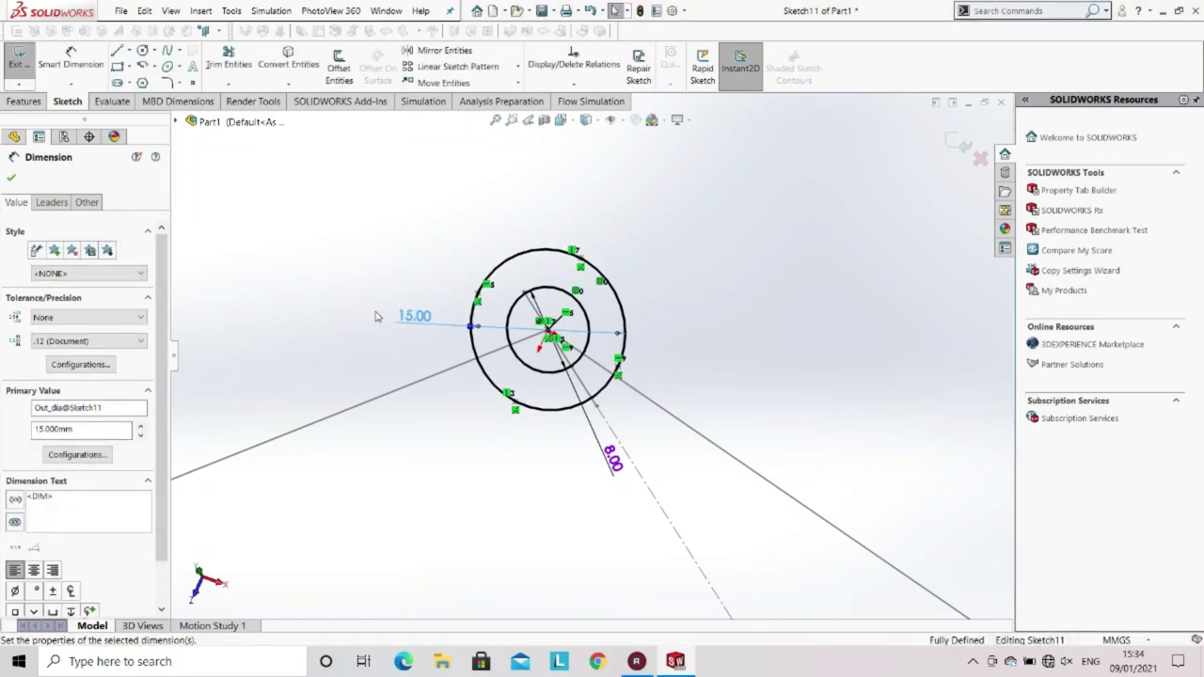
pyautogui.click(17, 53)
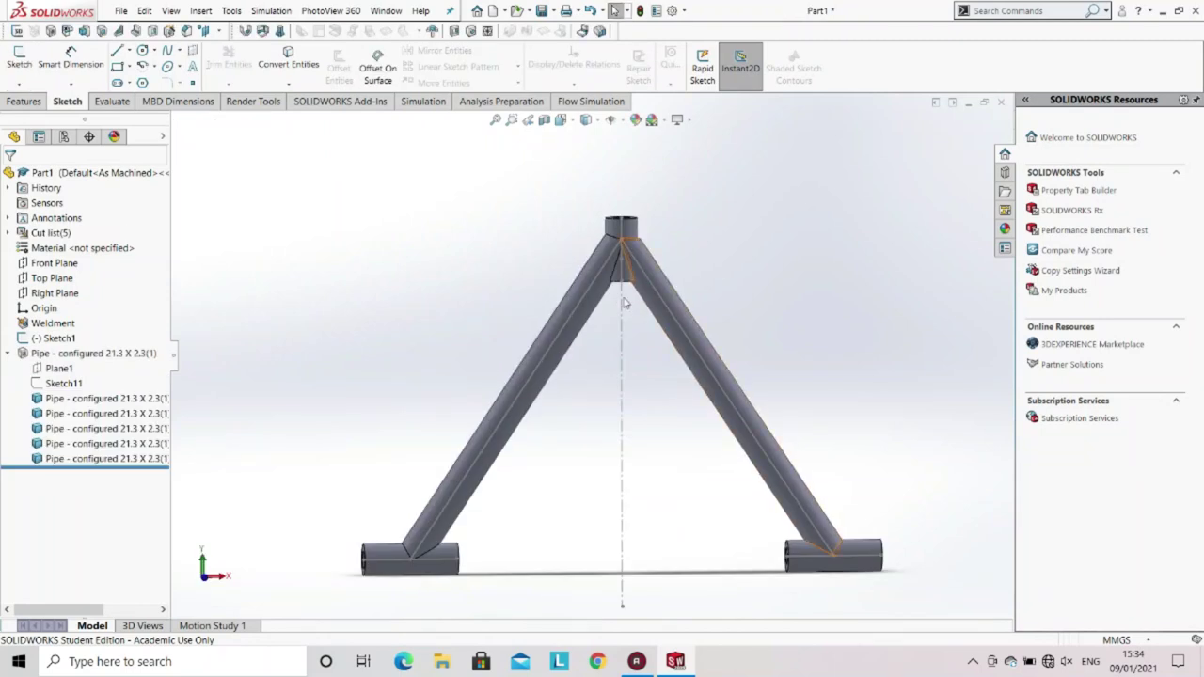
# Place a gusset between the two slanted tube faces with d1 and d2 of 40 mm.
pyautogui.click(123, 35)
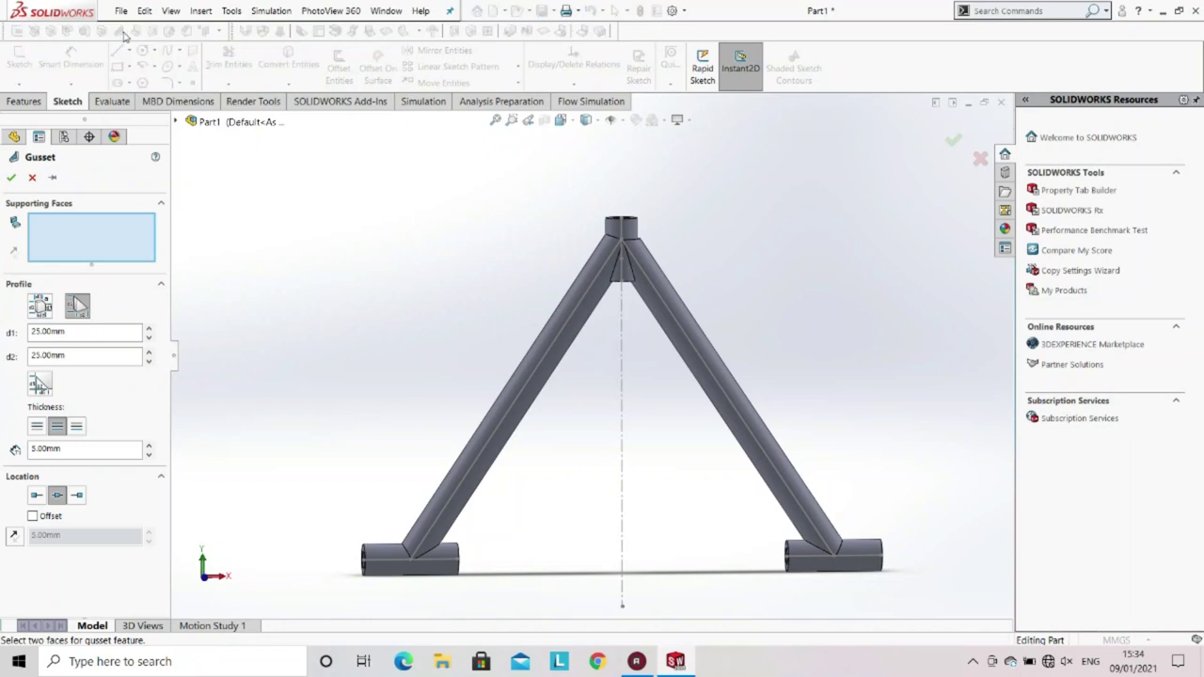
pyautogui.click(566, 346)
pyautogui.click(676, 336)
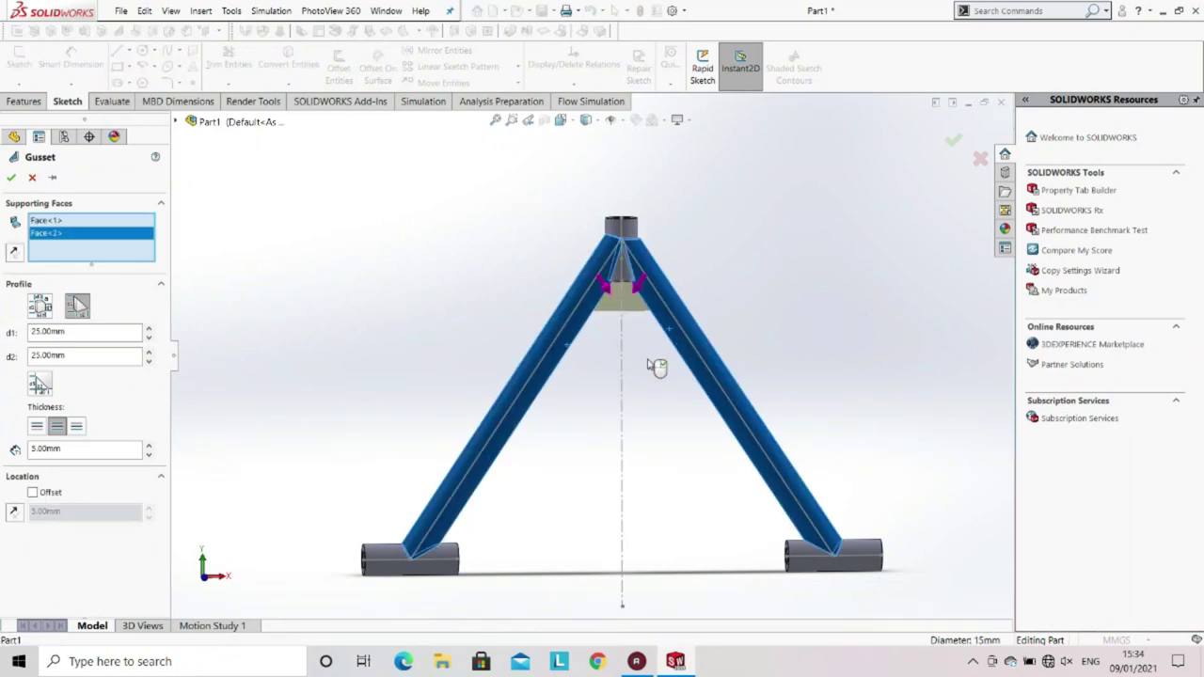
pyautogui.scroll(-5, 629, 327)
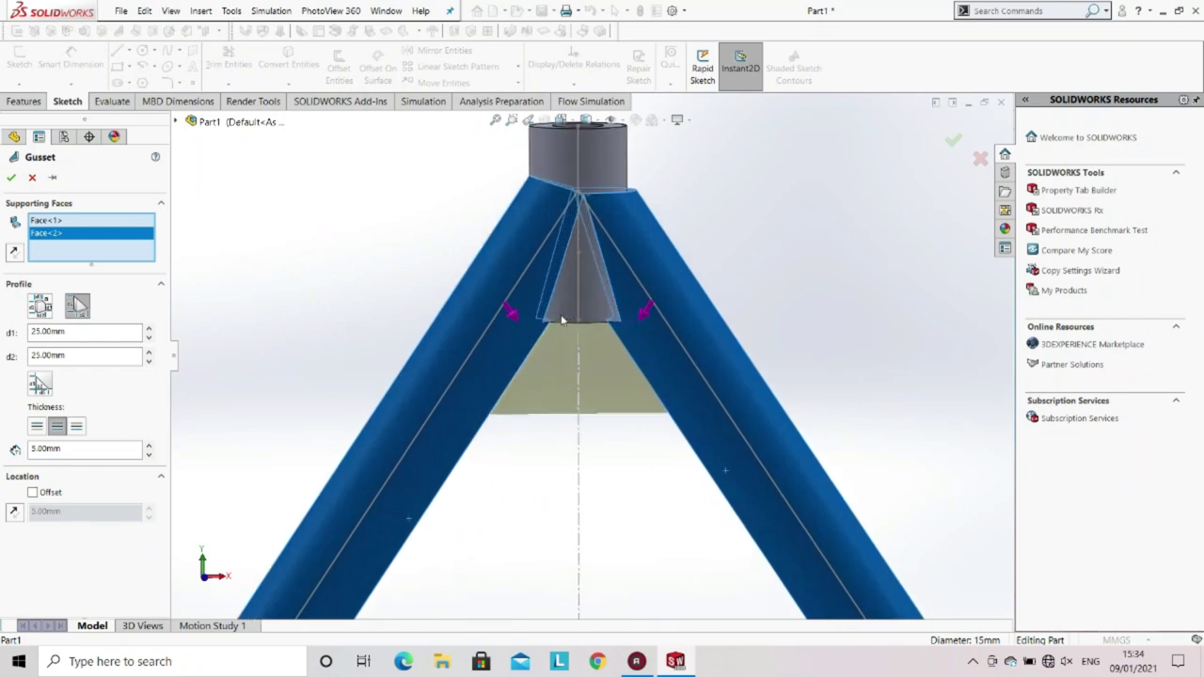
pyautogui.scroll(-3, 564, 428)
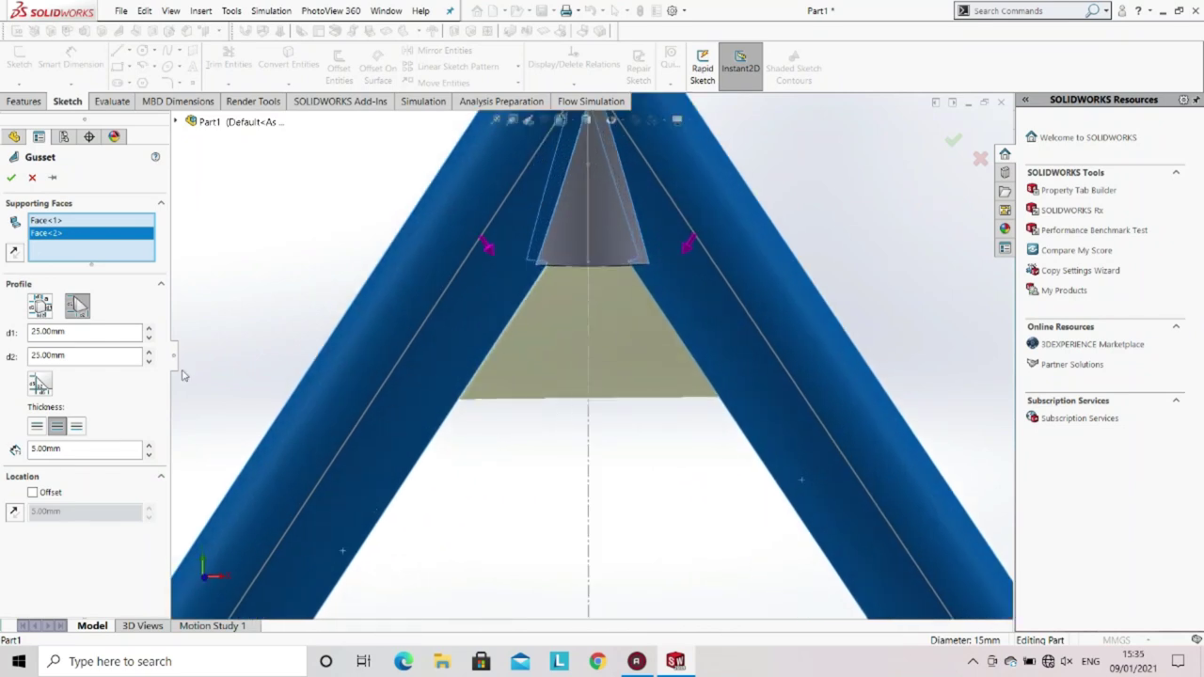
pyautogui.doubleClick(69, 333)
pyautogui.write('40')
pyautogui.press('Return')
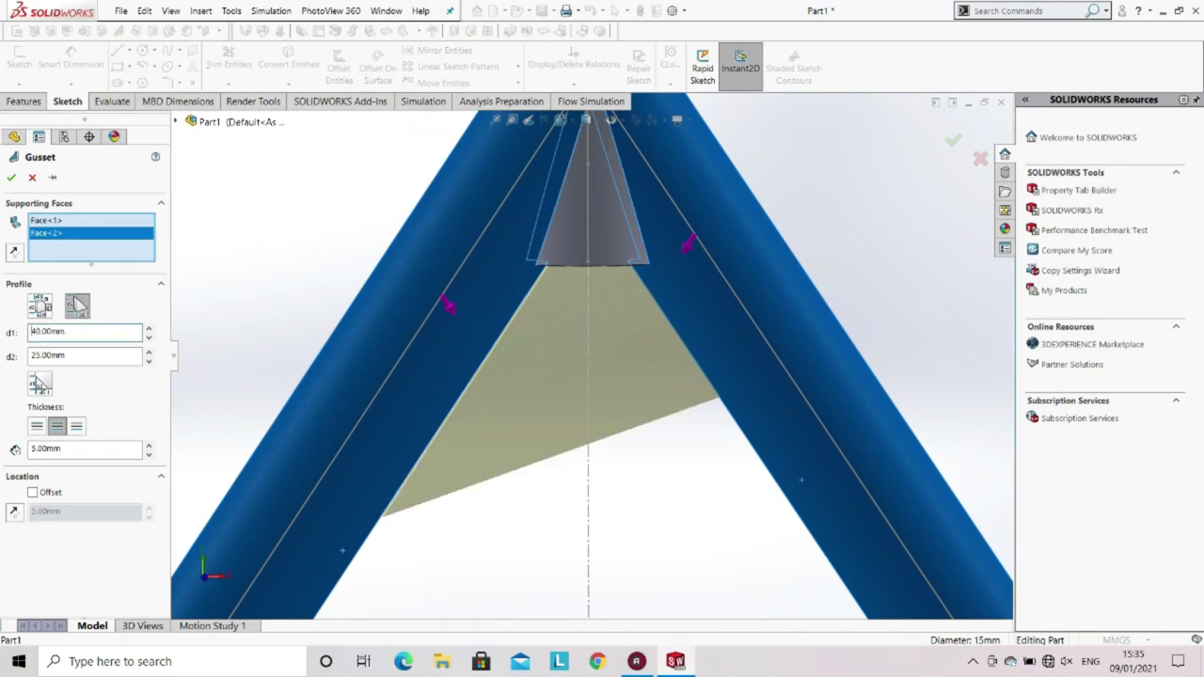
pyautogui.doubleClick(55, 355)
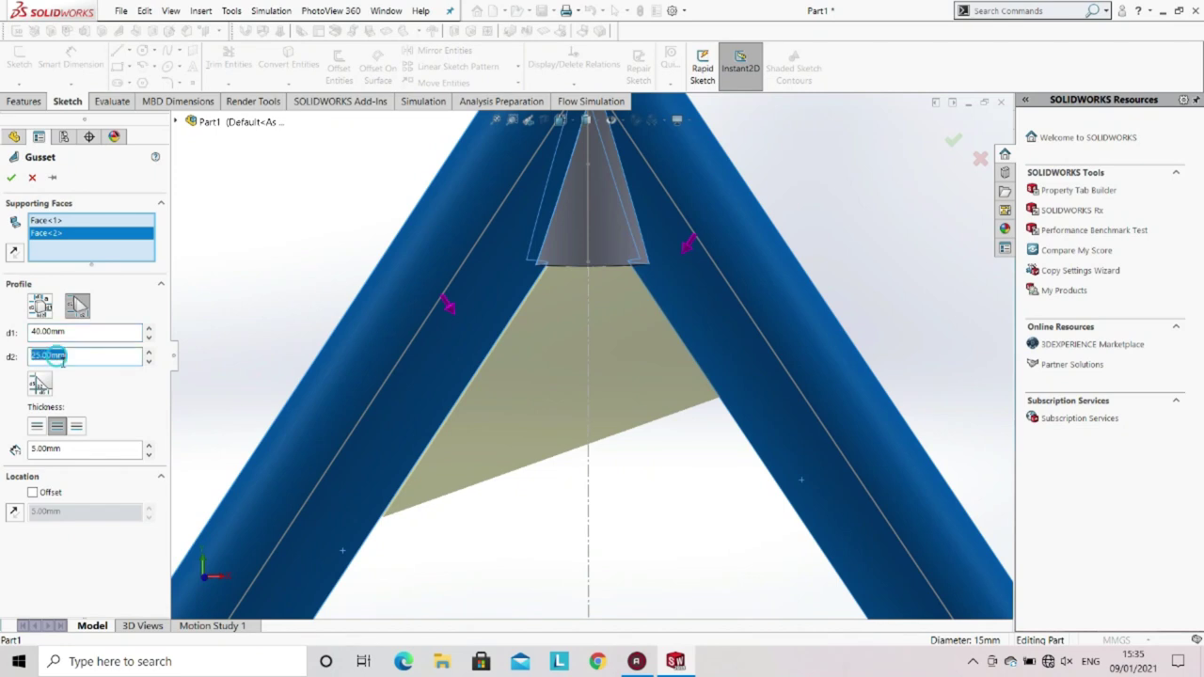
pyautogui.write('40')
pyautogui.press('Return')
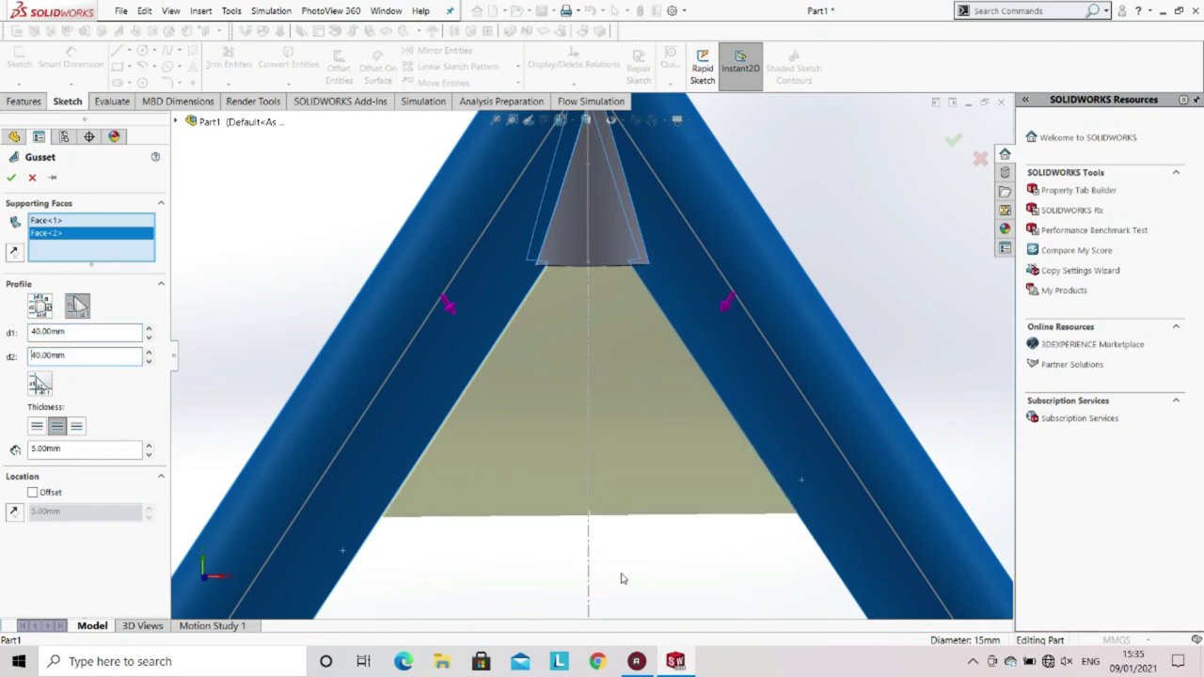
# Set the gusset to thicken on both sides and create Gusset1.
pyautogui.scroll(5, 626, 581)
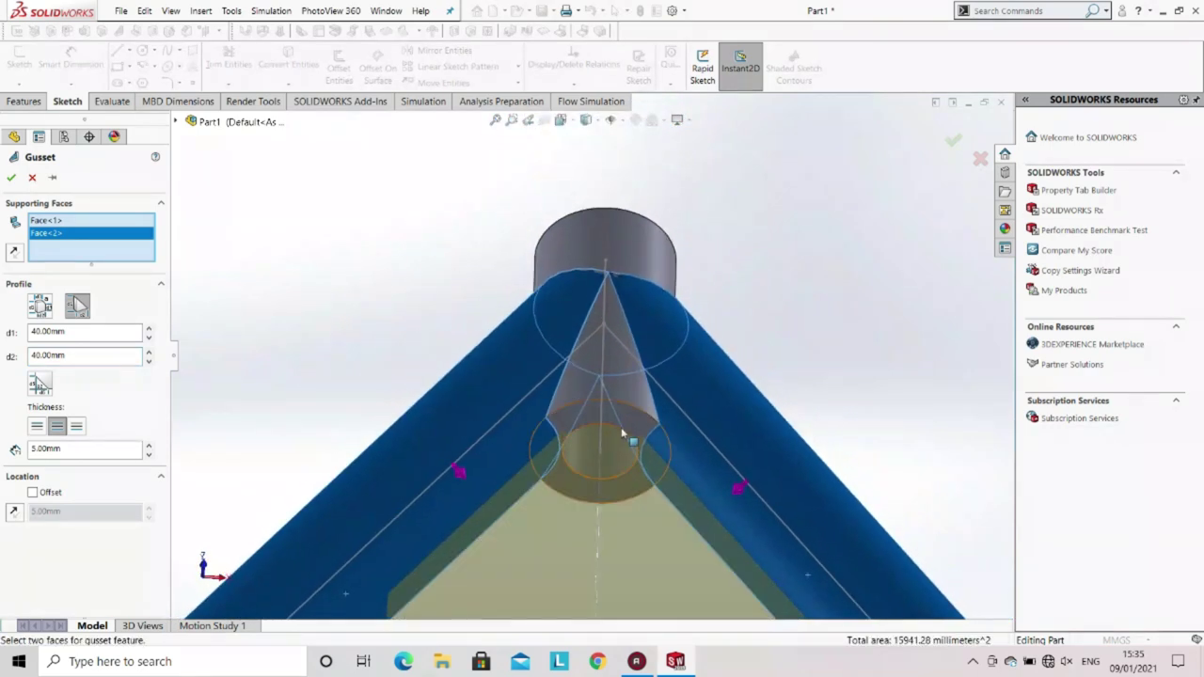
pyautogui.scroll(-2, 613, 492)
pyautogui.moveTo(612, 492); pyautogui.dragTo(580, 492, button='middle')
pyautogui.scroll(-3, 580, 486)
pyautogui.scroll(-2, 536, 386)
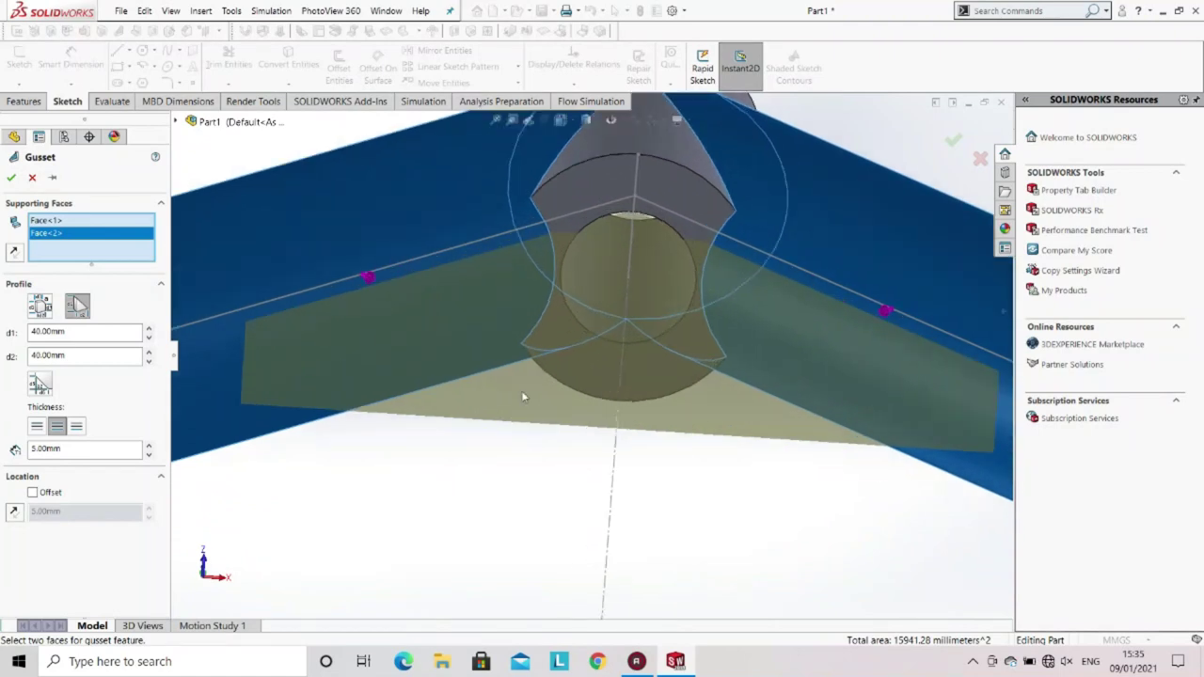
pyautogui.click(56, 428)
pyautogui.click(77, 426)
pyautogui.click(57, 426)
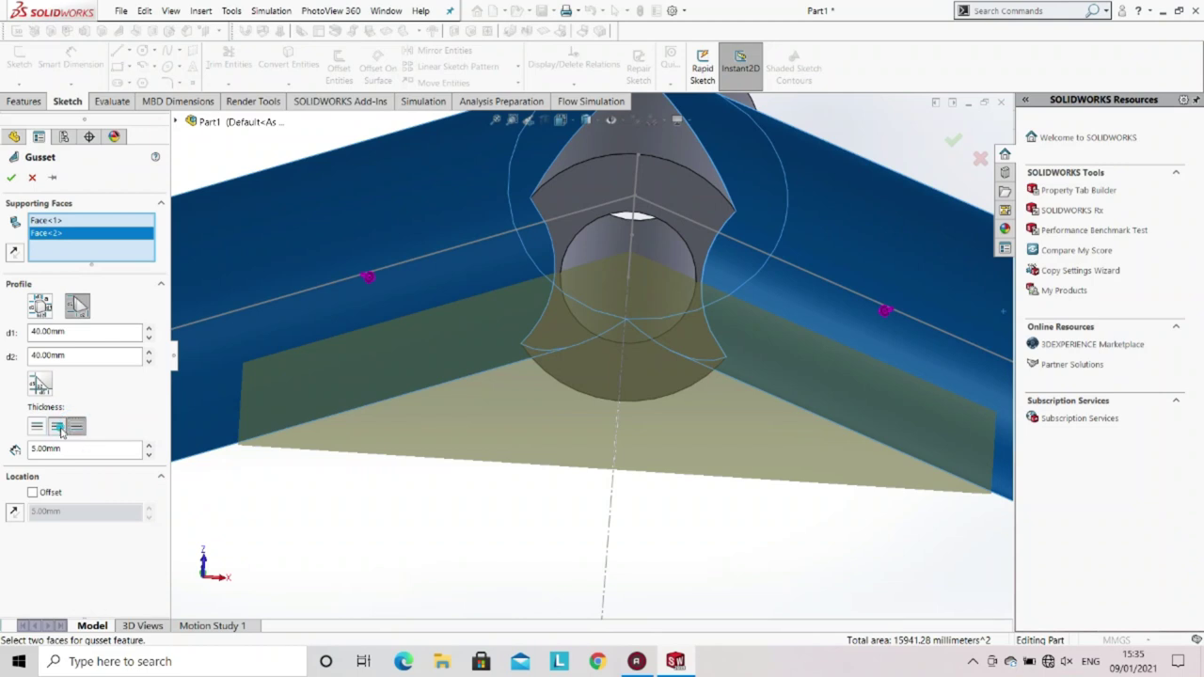
pyautogui.scroll(2, 489, 396)
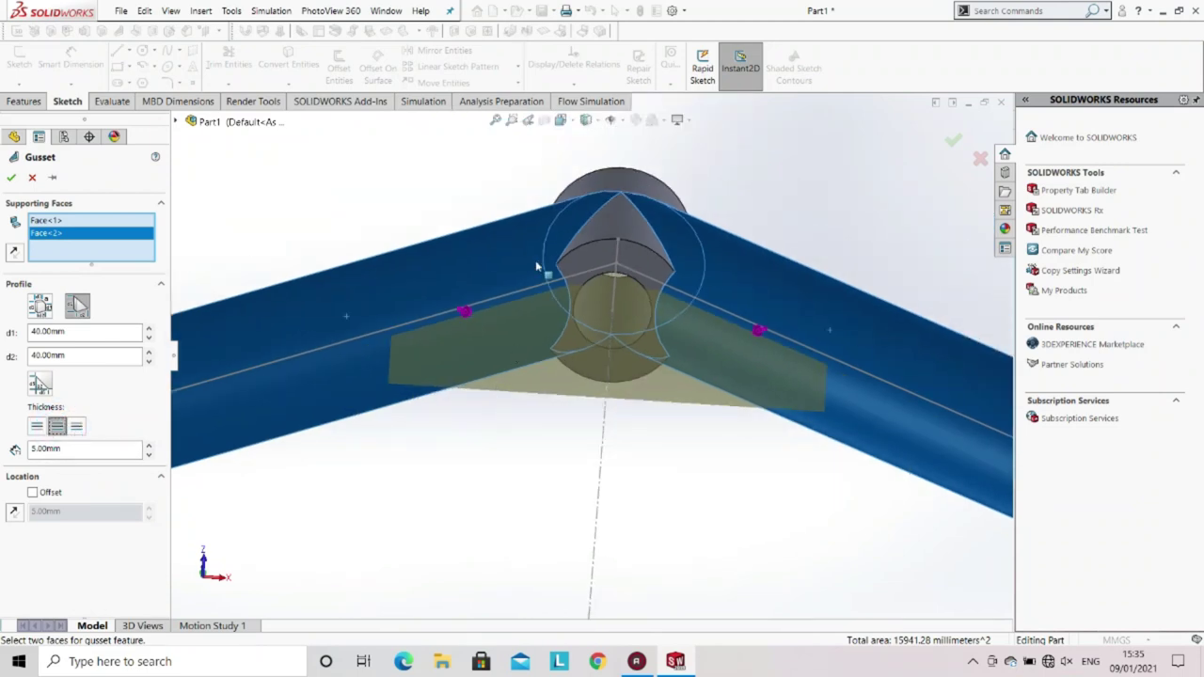
pyautogui.moveTo(538, 268); pyautogui.dragTo(572, 416, button='middle')
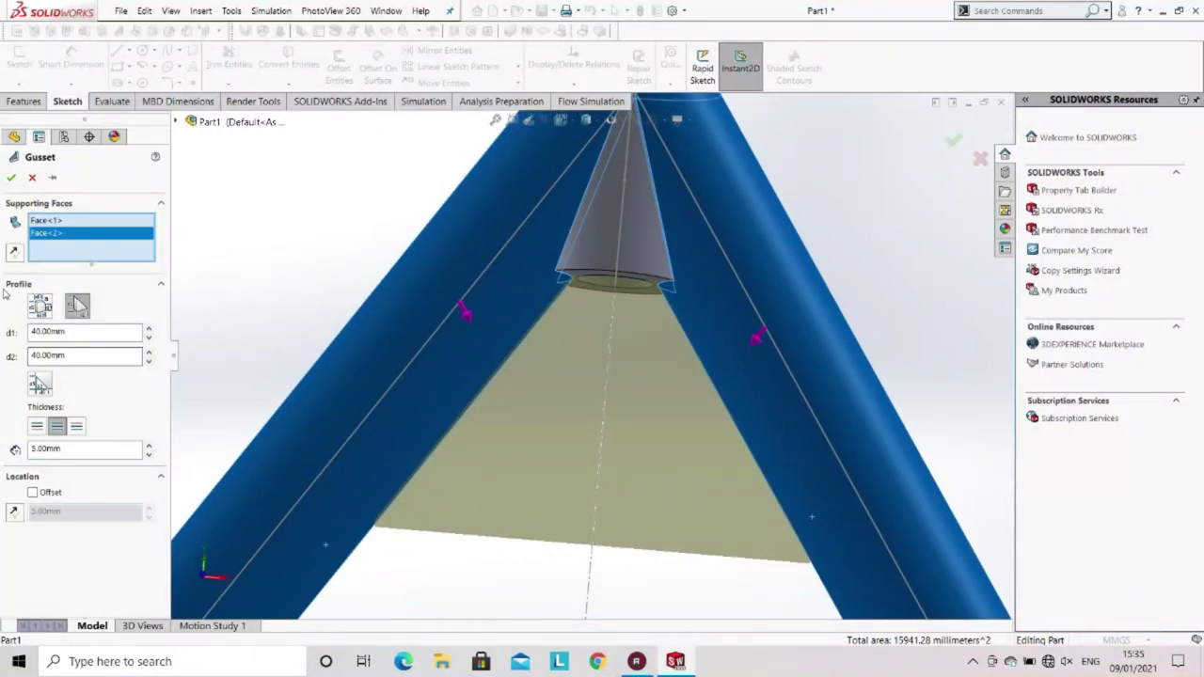
pyautogui.click(12, 178)
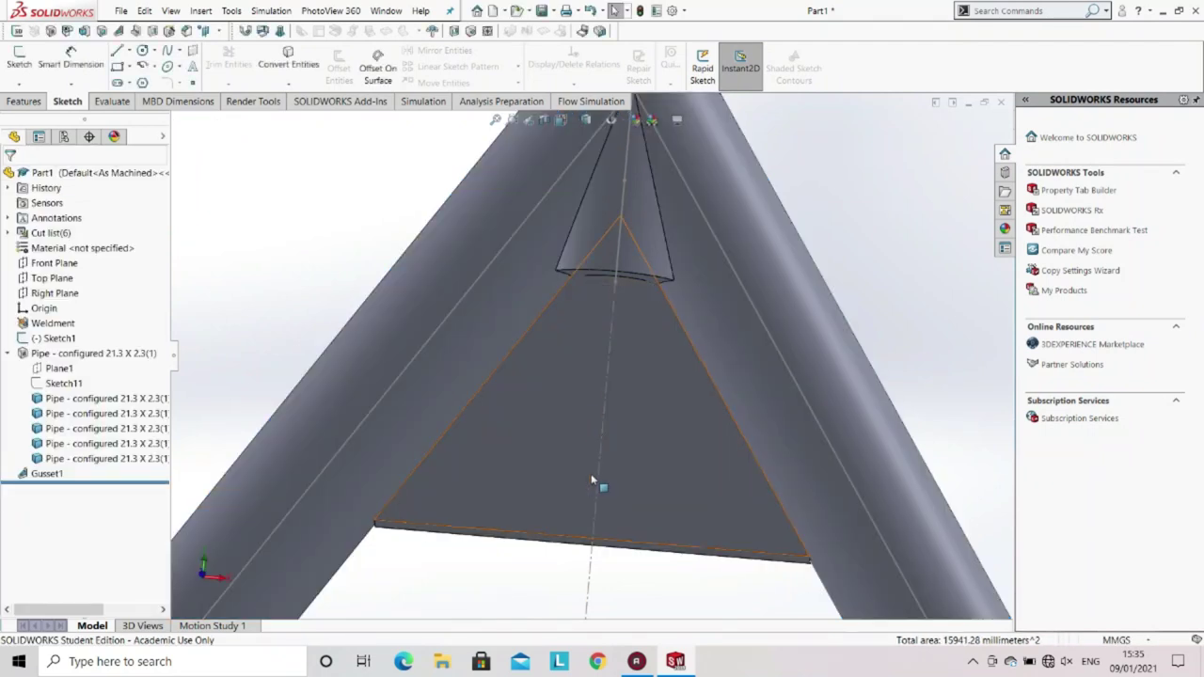
# Zoom and orbit to view the whole gusseted A-frame from above.
pyautogui.scroll(5, 591, 480)
pyautogui.moveTo(591, 480); pyautogui.dragTo(559, 506, button='middle')
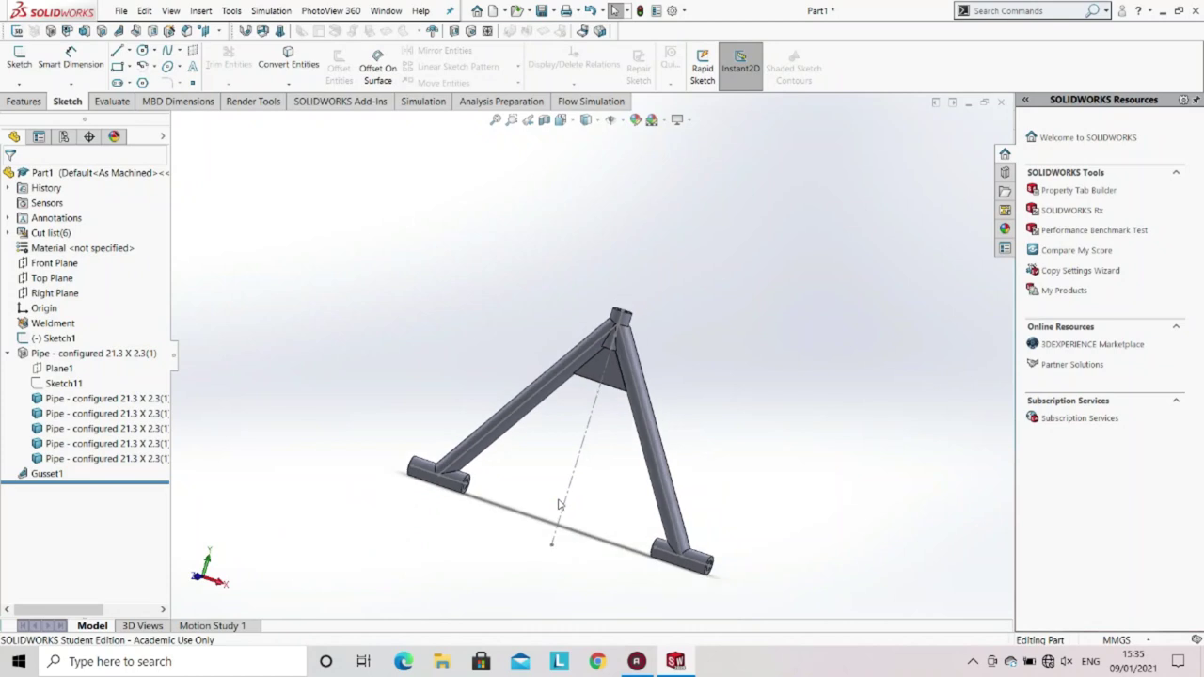
pyautogui.scroll(-3, 610, 480)
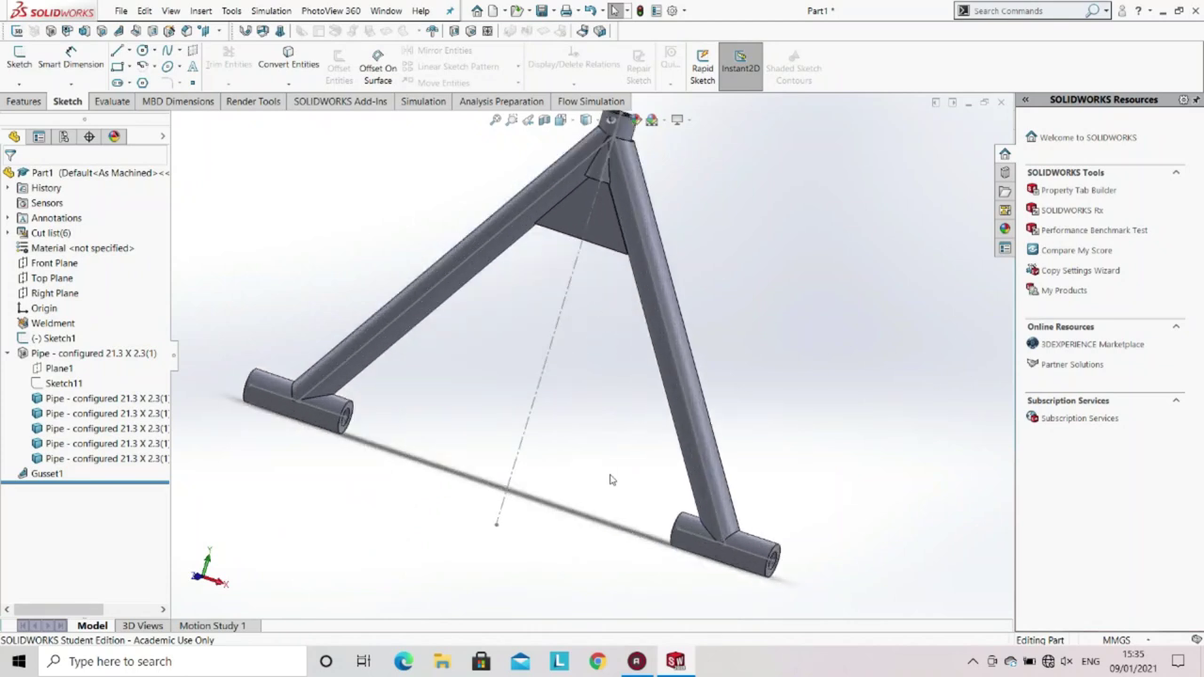
pyautogui.scroll(2, 610, 479)
pyautogui.scroll(-2, 541, 213)
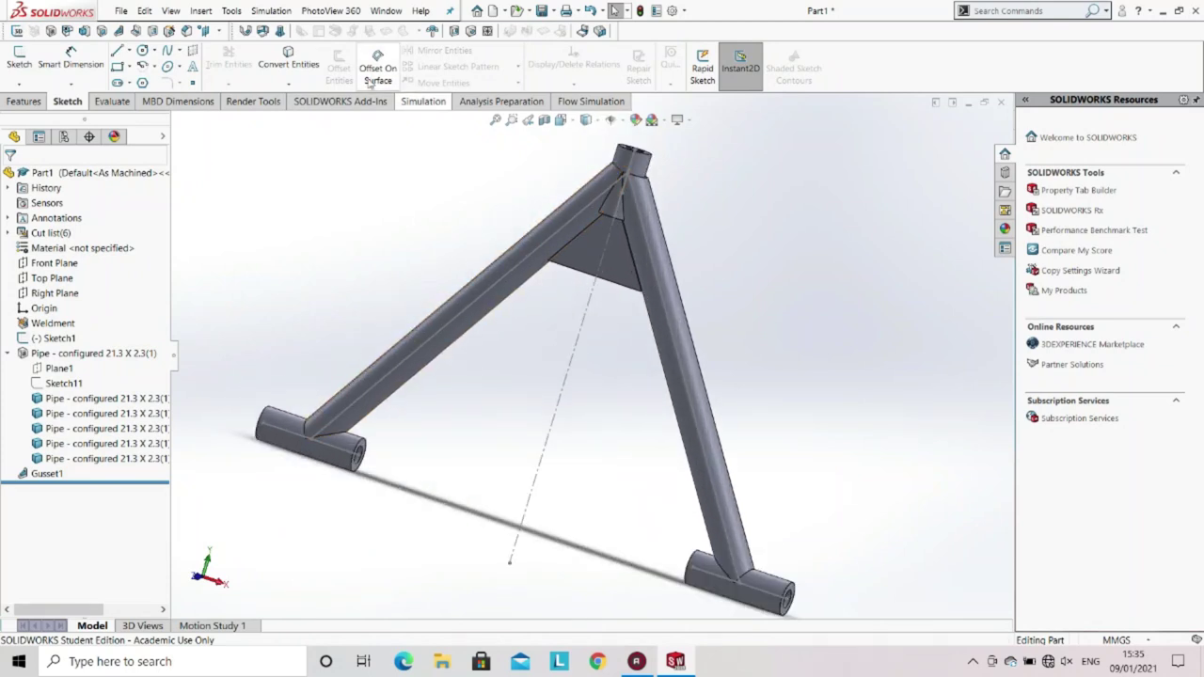
# Start a weld bead with the curved and straight edges of the first leg-to-foot joint.
pyautogui.click(134, 31)
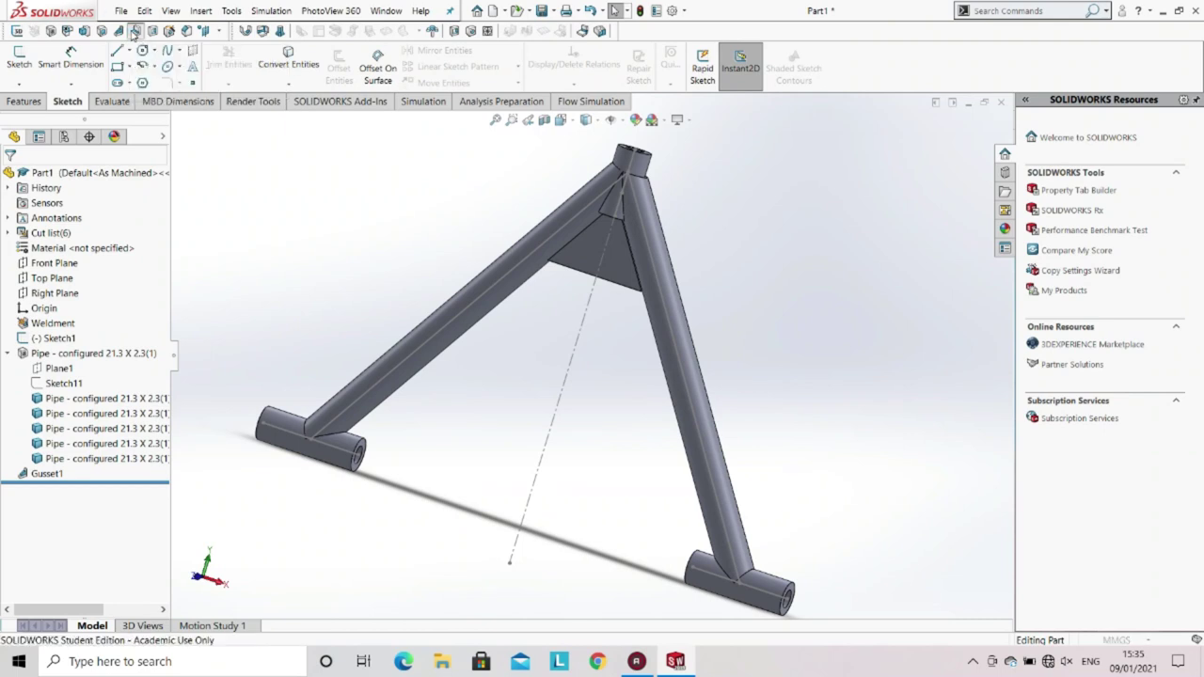
pyautogui.scroll(2, 342, 443)
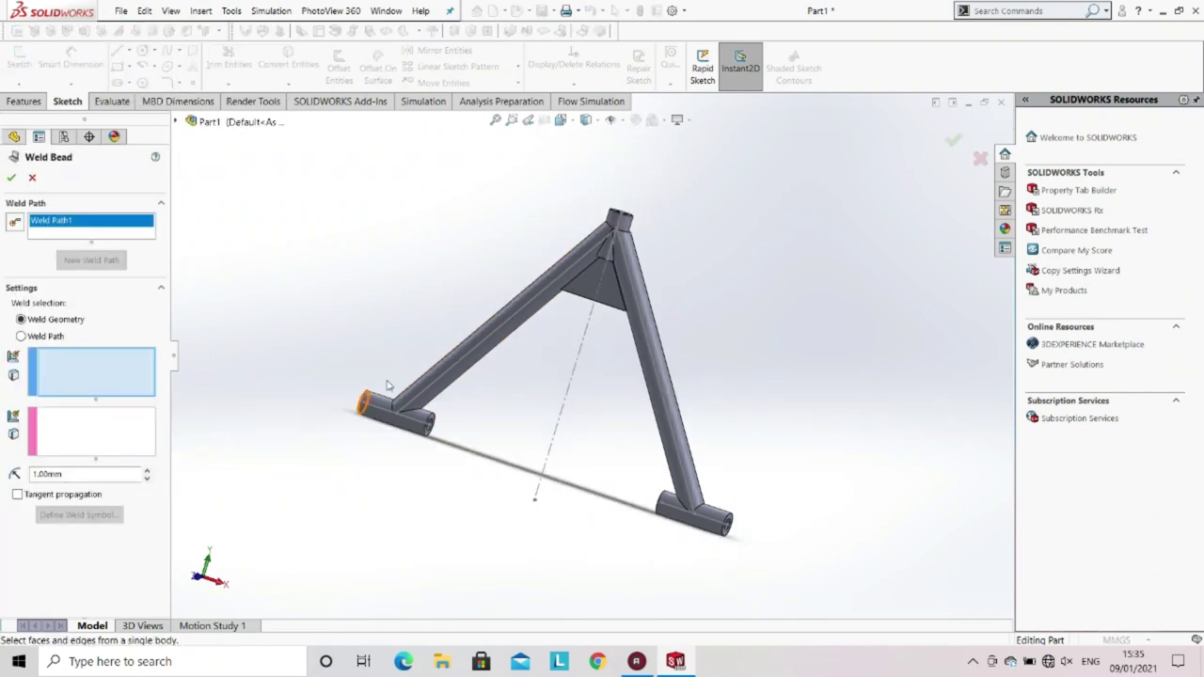
pyautogui.scroll(-5, 433, 458)
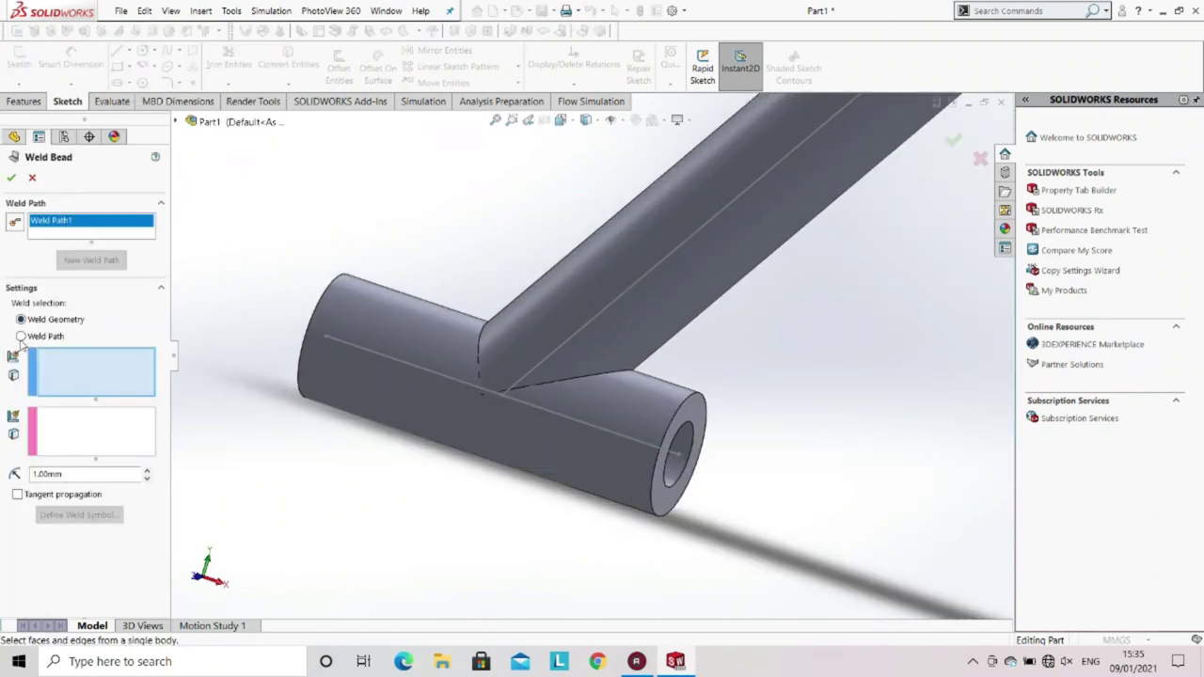
pyautogui.click(21, 336)
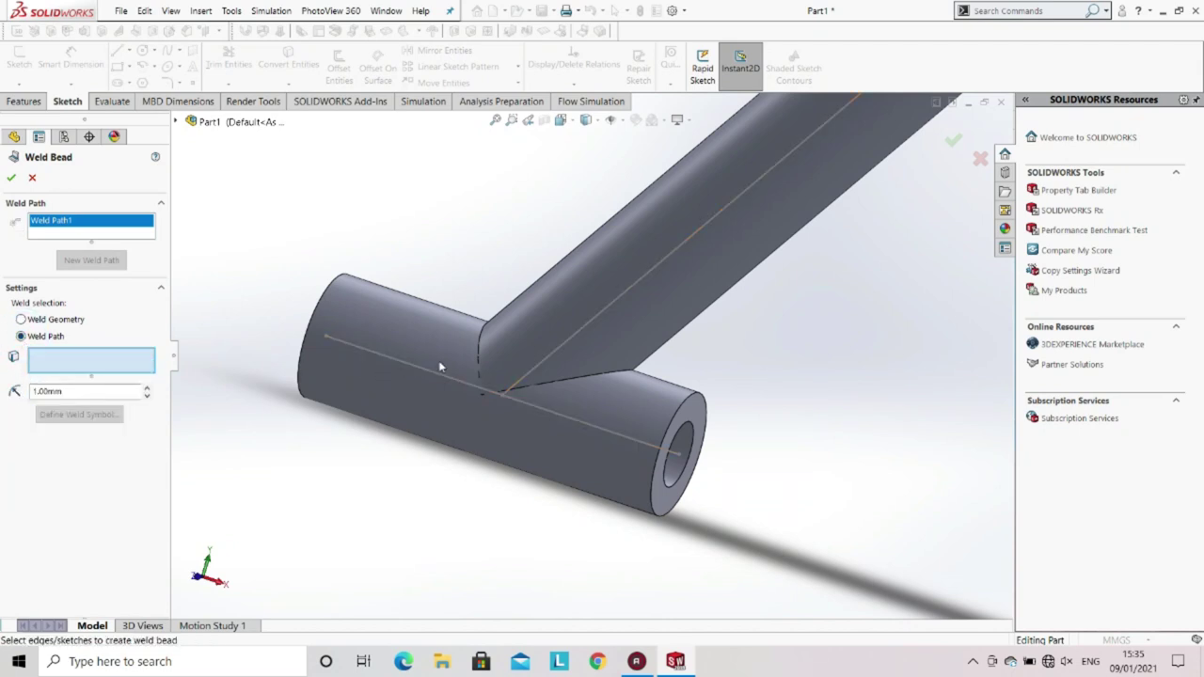
pyautogui.click(482, 361)
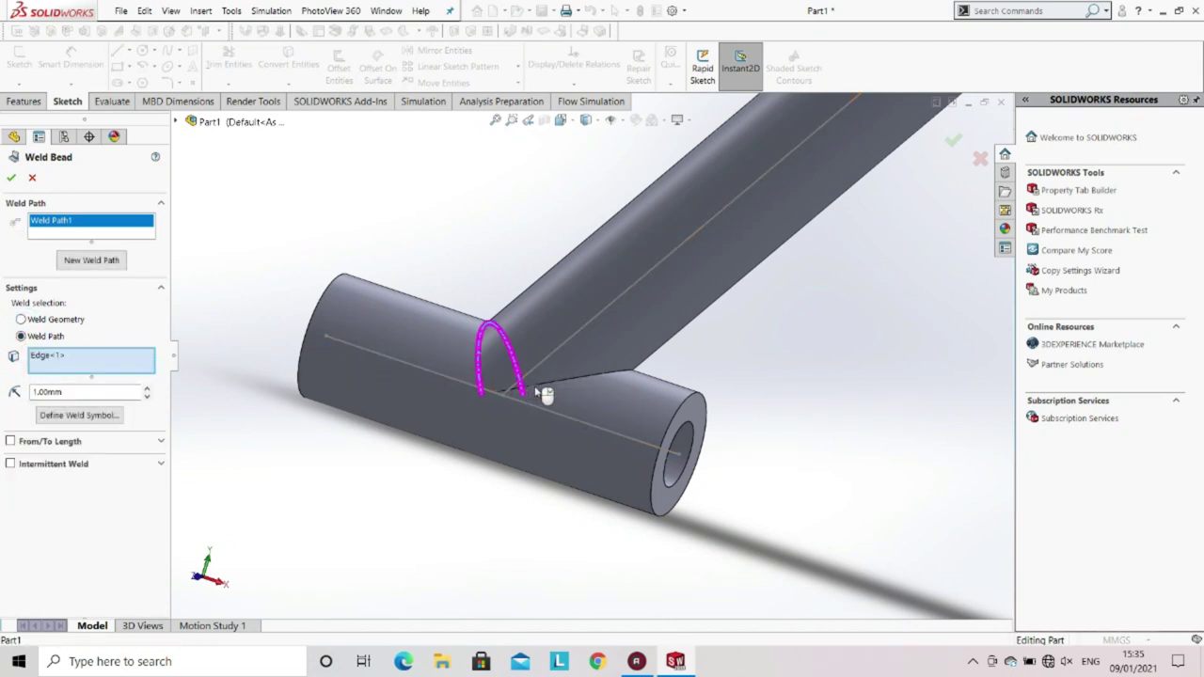
pyautogui.click(541, 392)
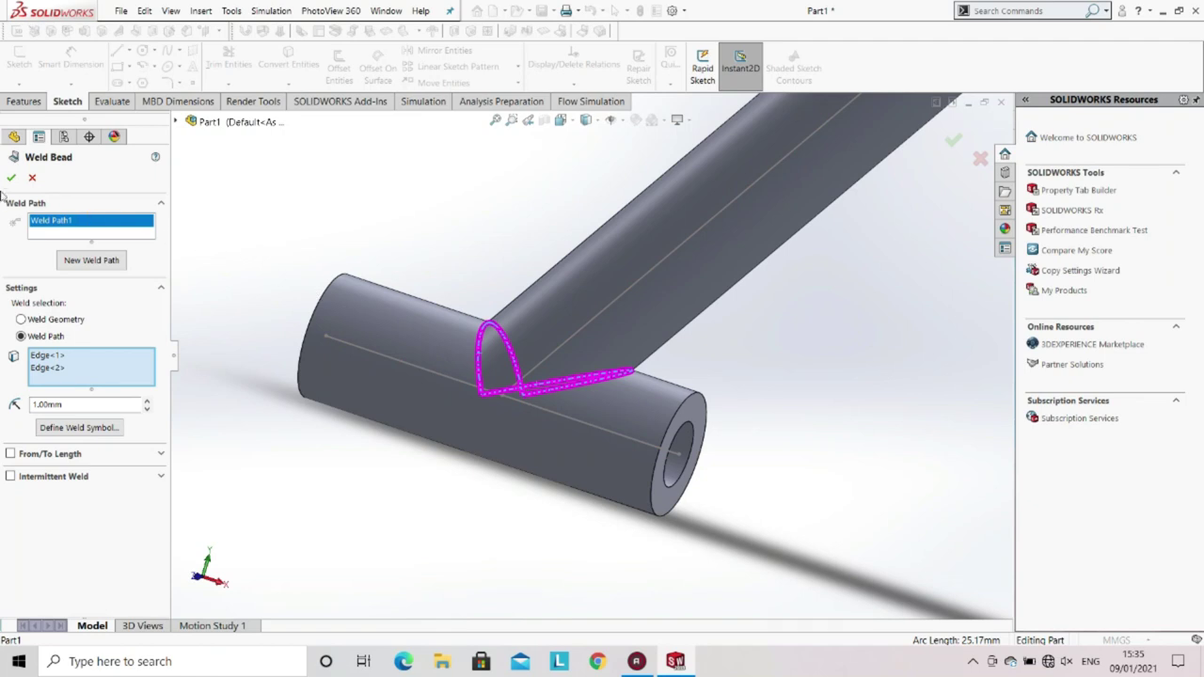
# Add a second weld path from the two intersection edges at the lower-right joint.
pyautogui.click(91, 263)
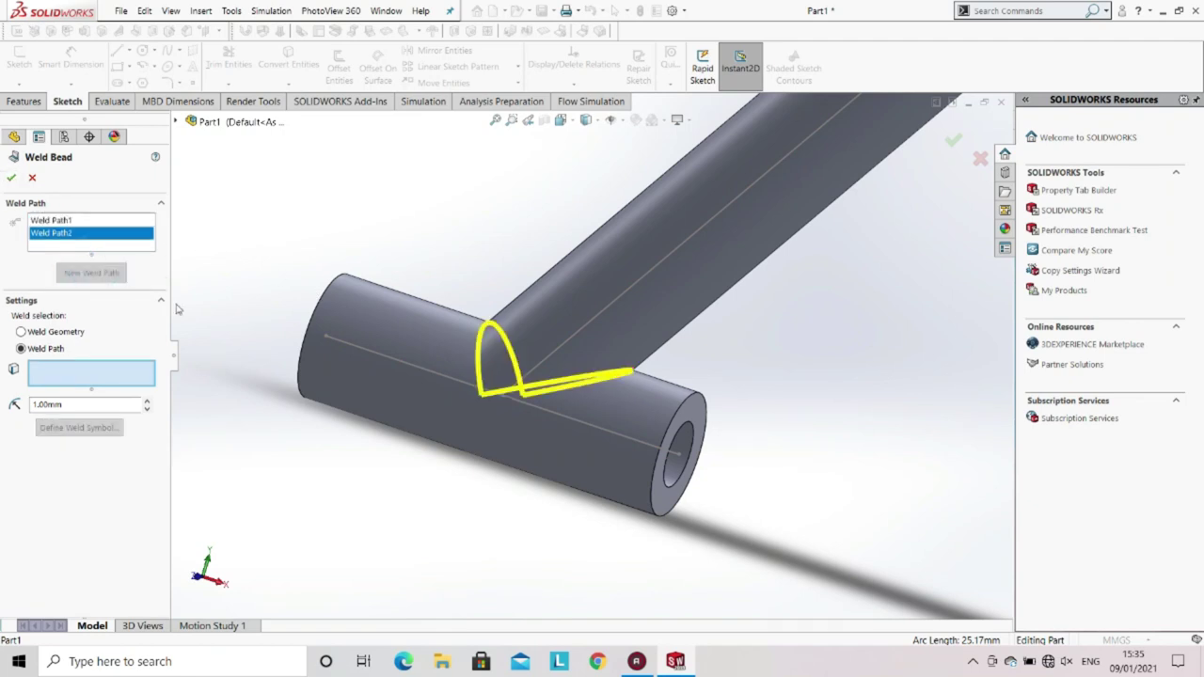
pyautogui.scroll(5, 658, 421)
pyautogui.scroll(3, 753, 409)
pyautogui.scroll(-8, 753, 419)
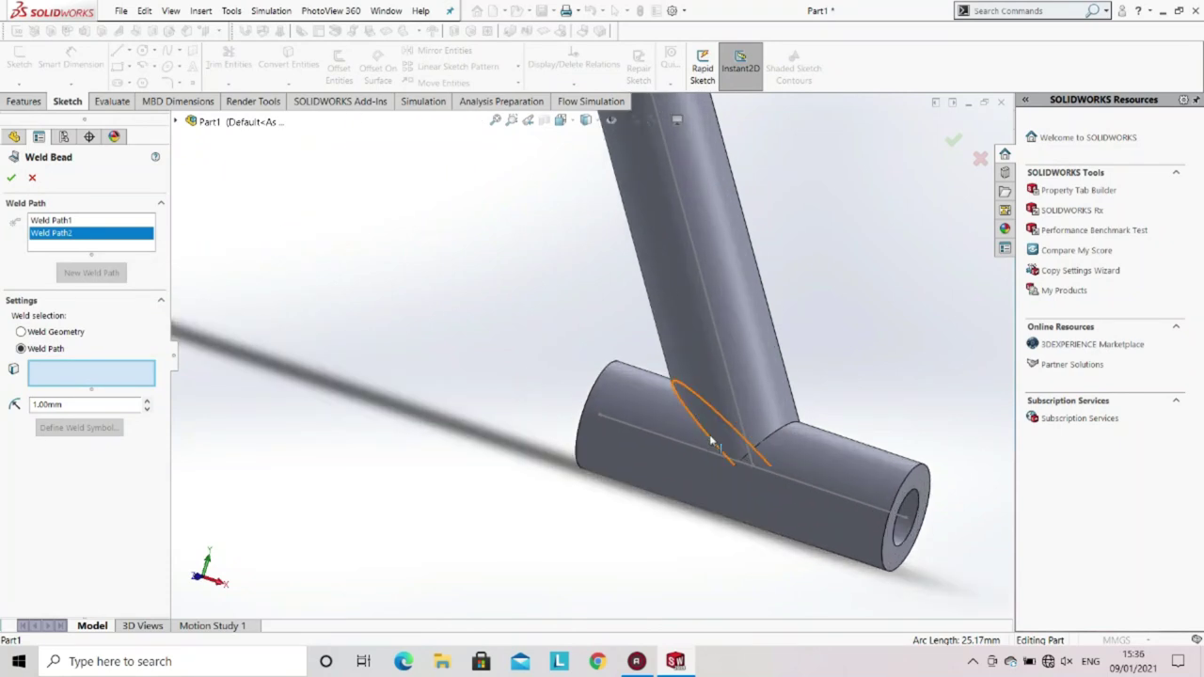
pyautogui.click(712, 443)
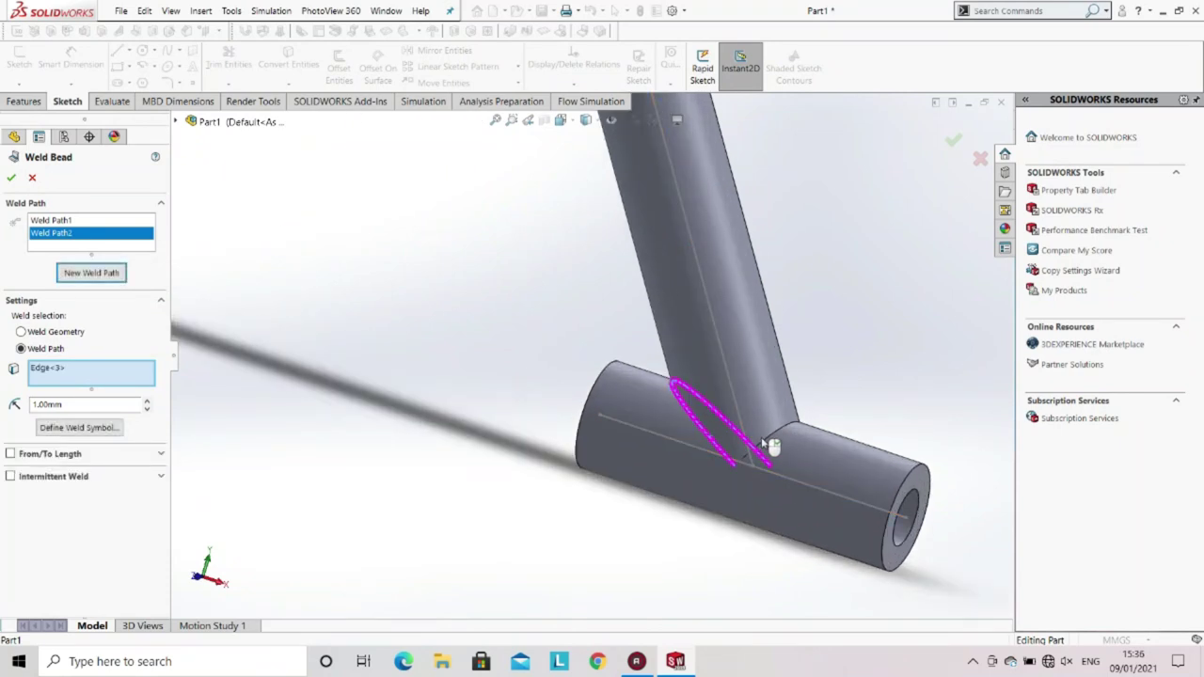
pyautogui.click(776, 443)
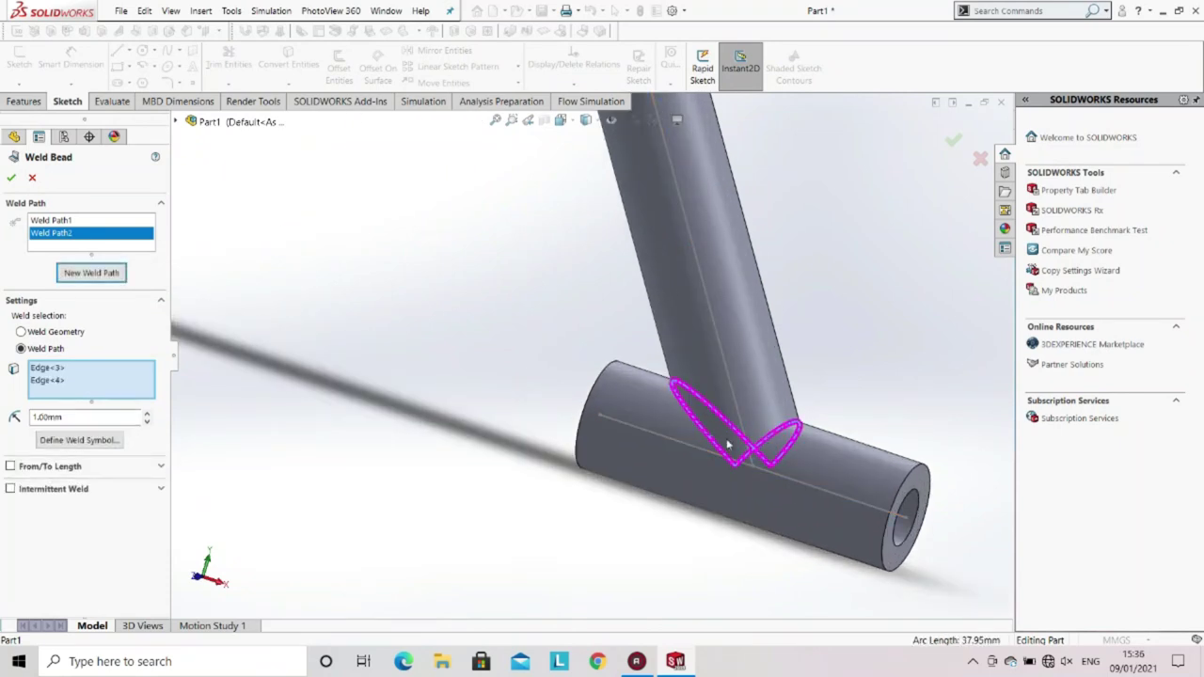
pyautogui.click(90, 273)
pyautogui.scroll(5, 489, 285)
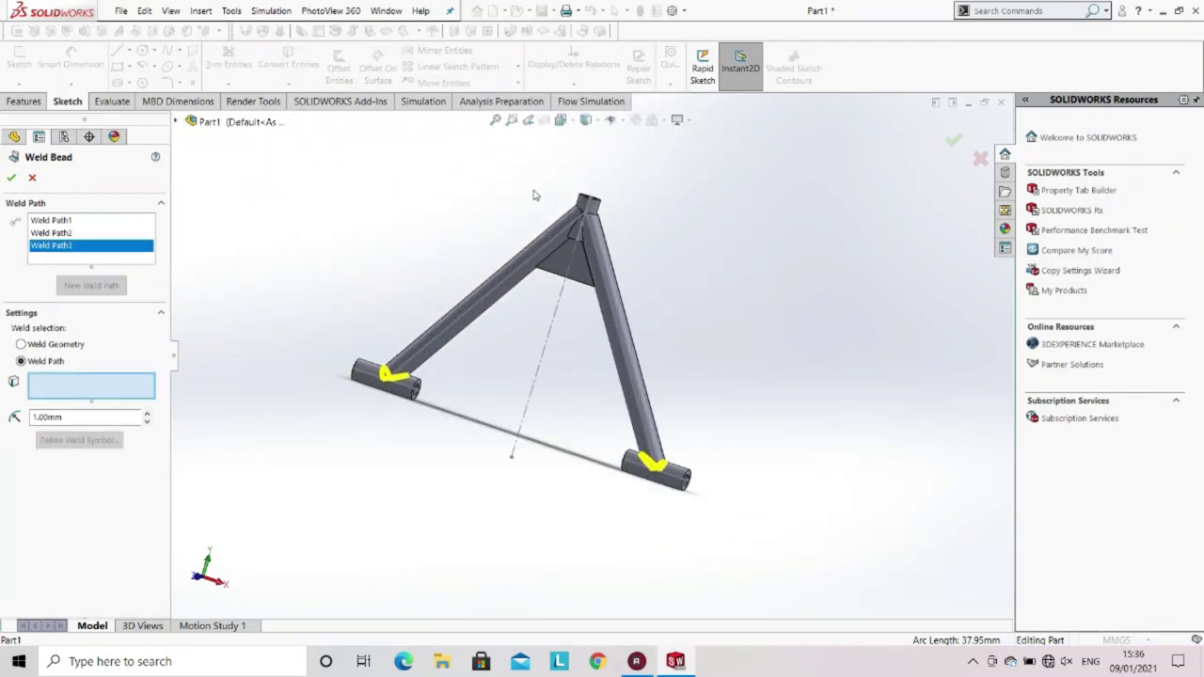
# Store the vertical and slanted gusset edges at the apex as a weld path.
pyautogui.scroll(-5, 579, 199)
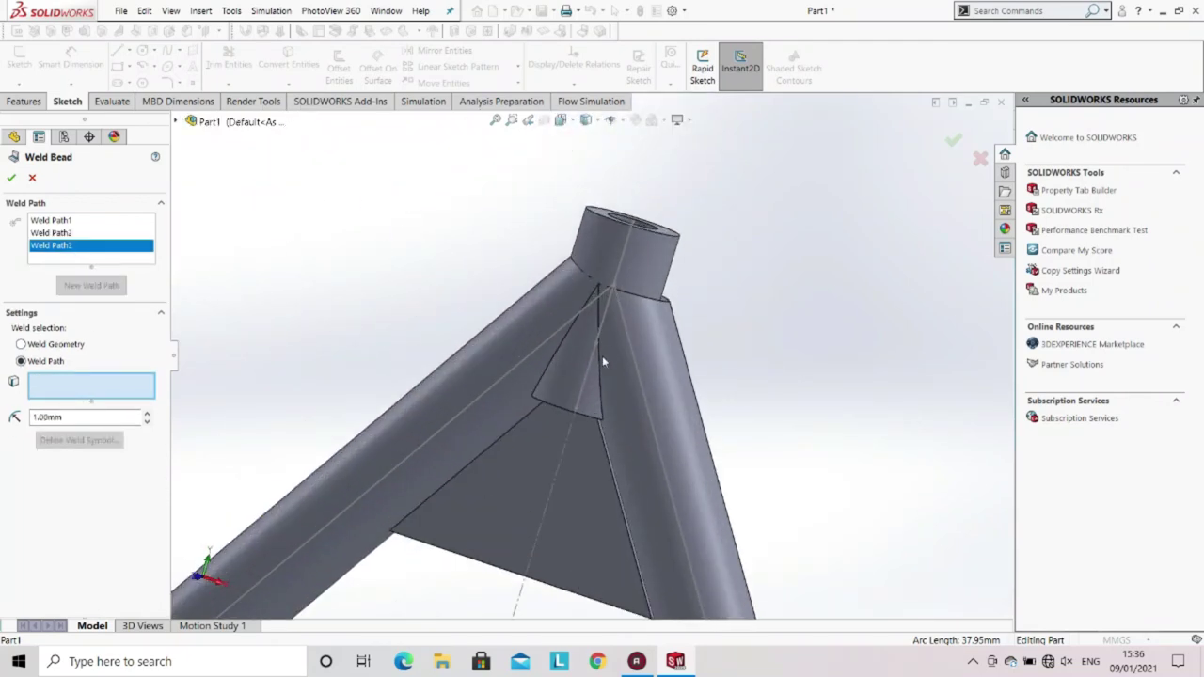
pyautogui.click(599, 363)
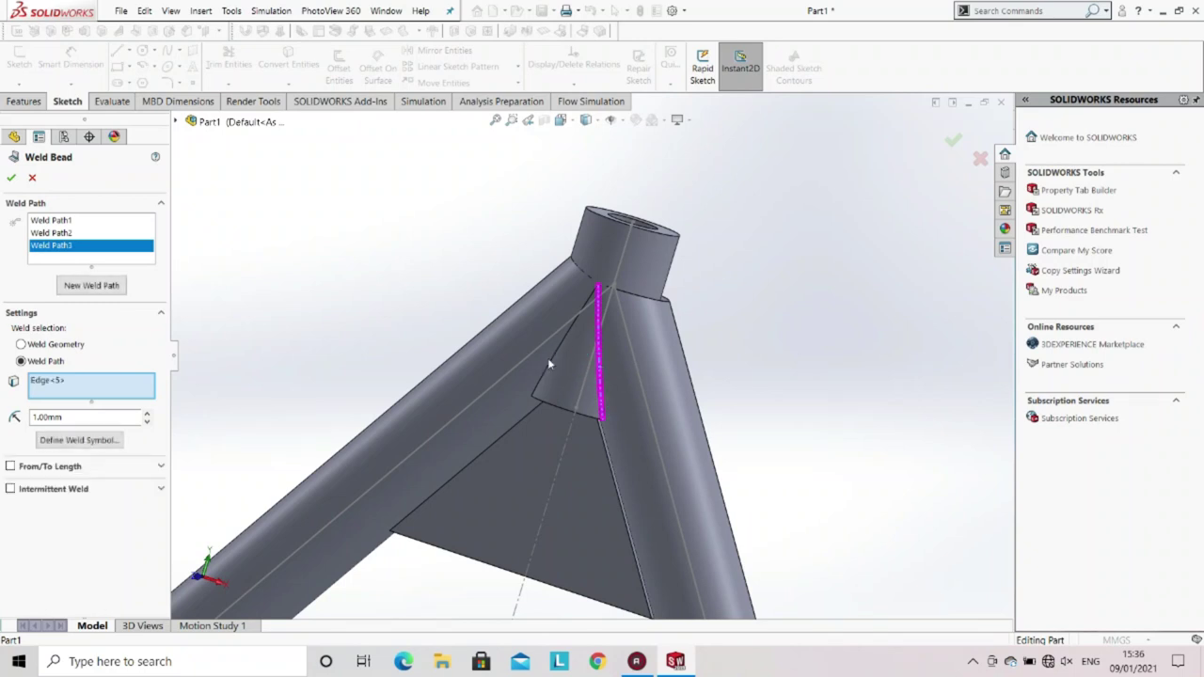
pyautogui.click(550, 363)
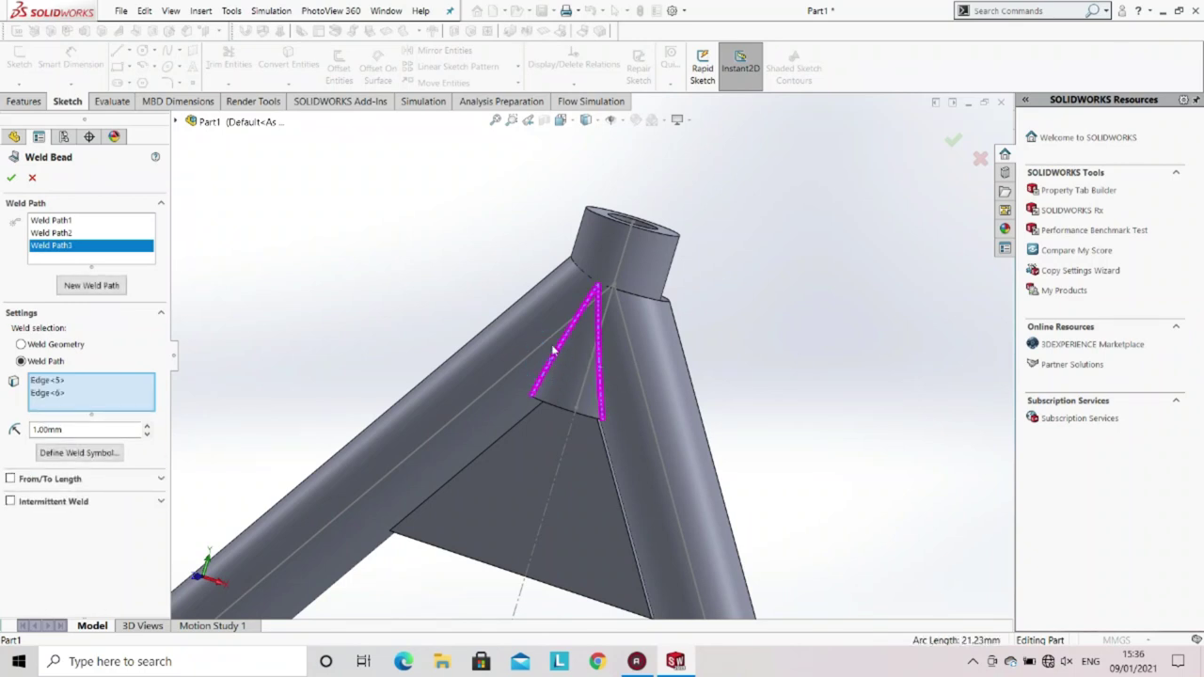
pyautogui.click(593, 275)
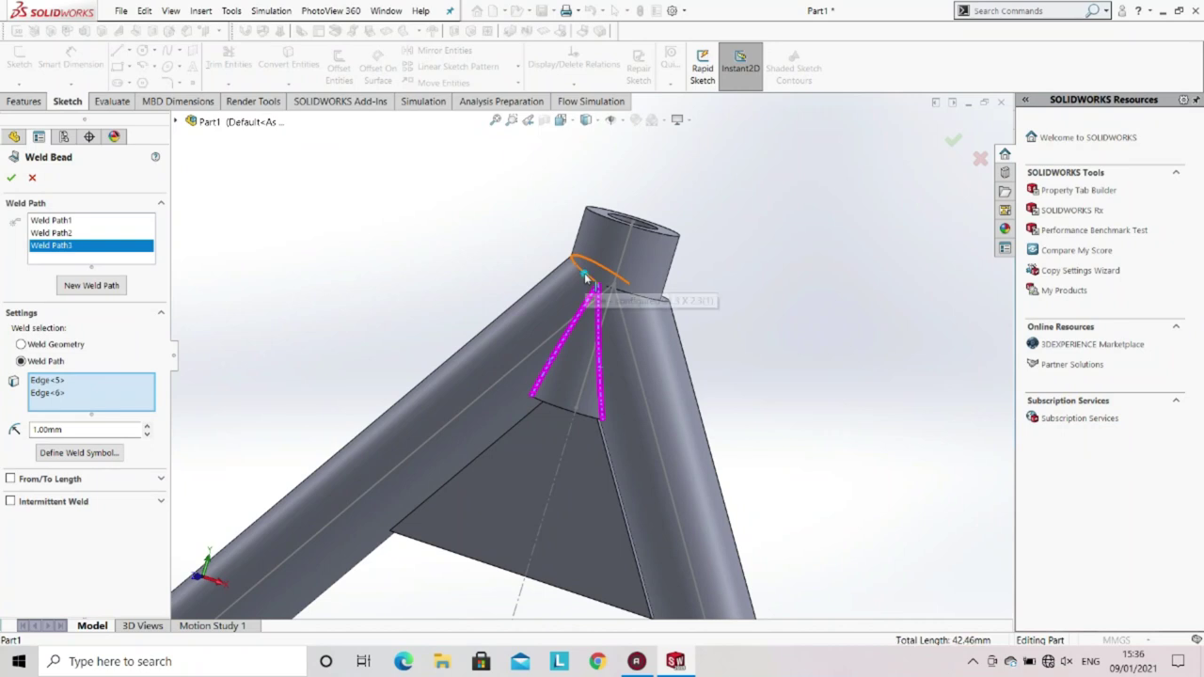
pyautogui.click(91, 285)
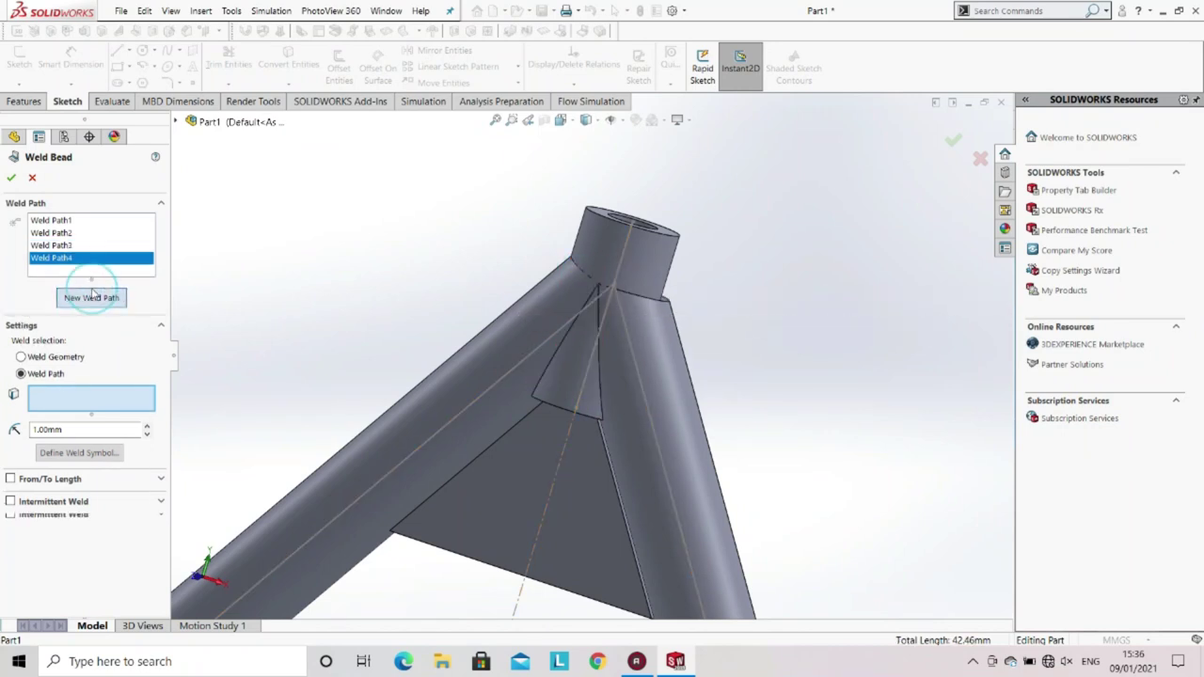
# Add weld paths for the two apex tube rings and the far-side gusset edges.
pyautogui.click(573, 268)
pyautogui.click(638, 301)
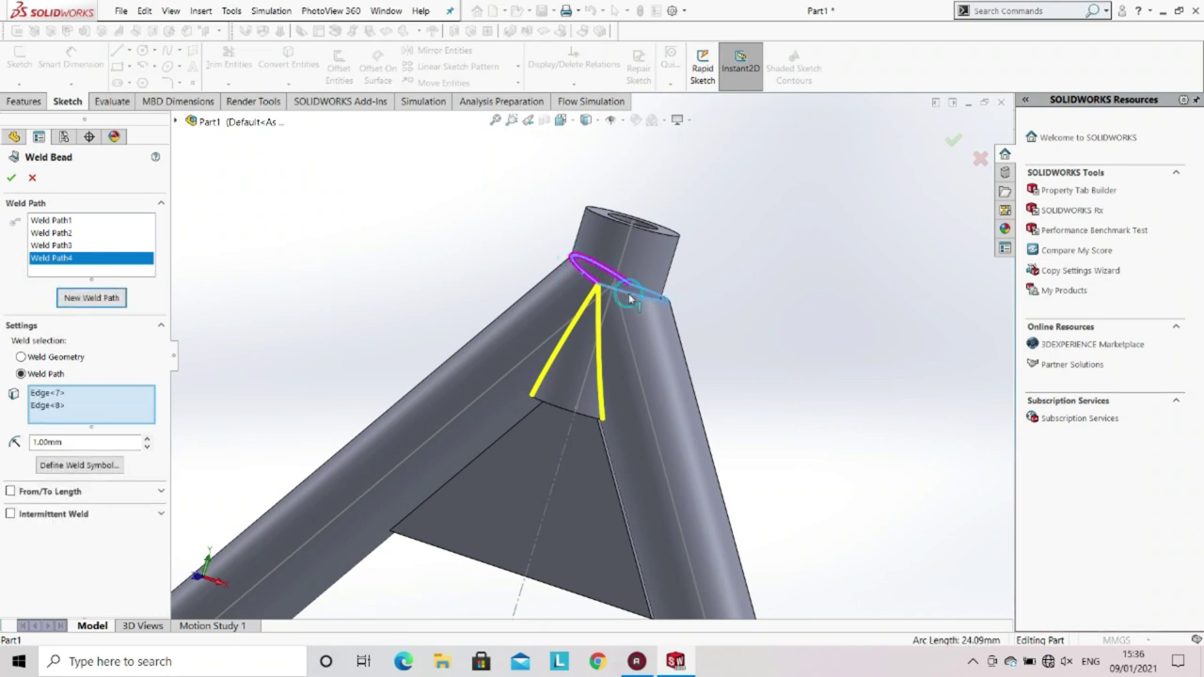
pyautogui.click(95, 298)
pyautogui.moveTo(816, 358); pyautogui.dragTo(761, 341, button='middle')
pyautogui.click(845, 332)
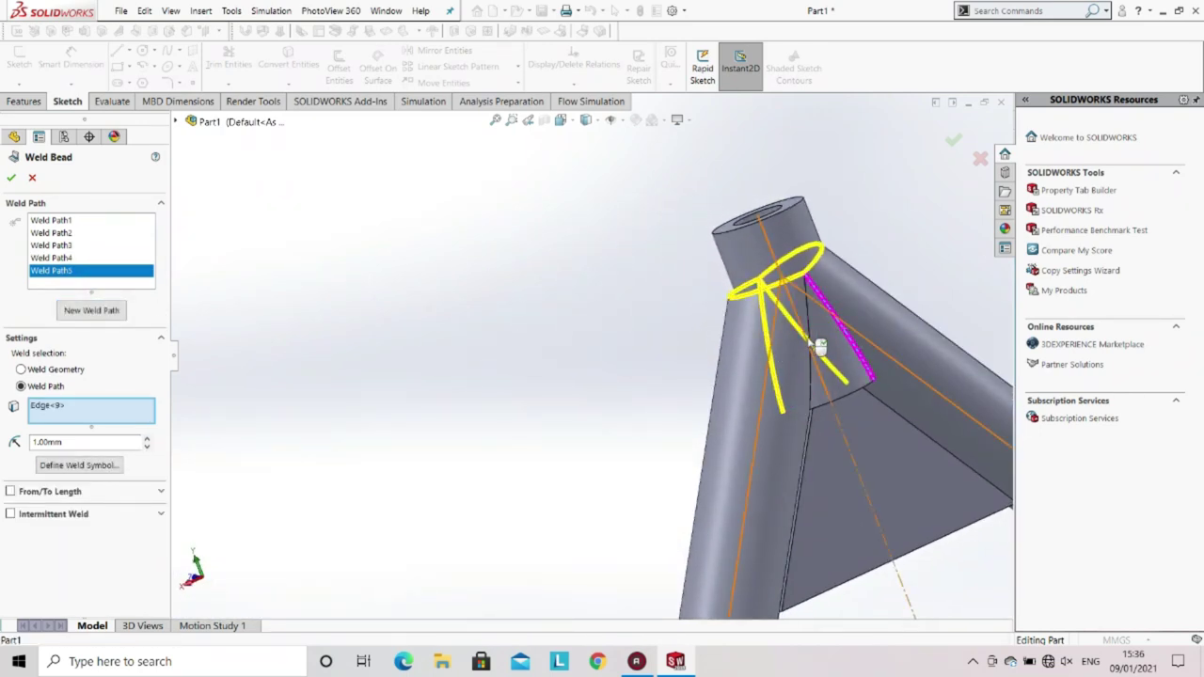
pyautogui.click(811, 339)
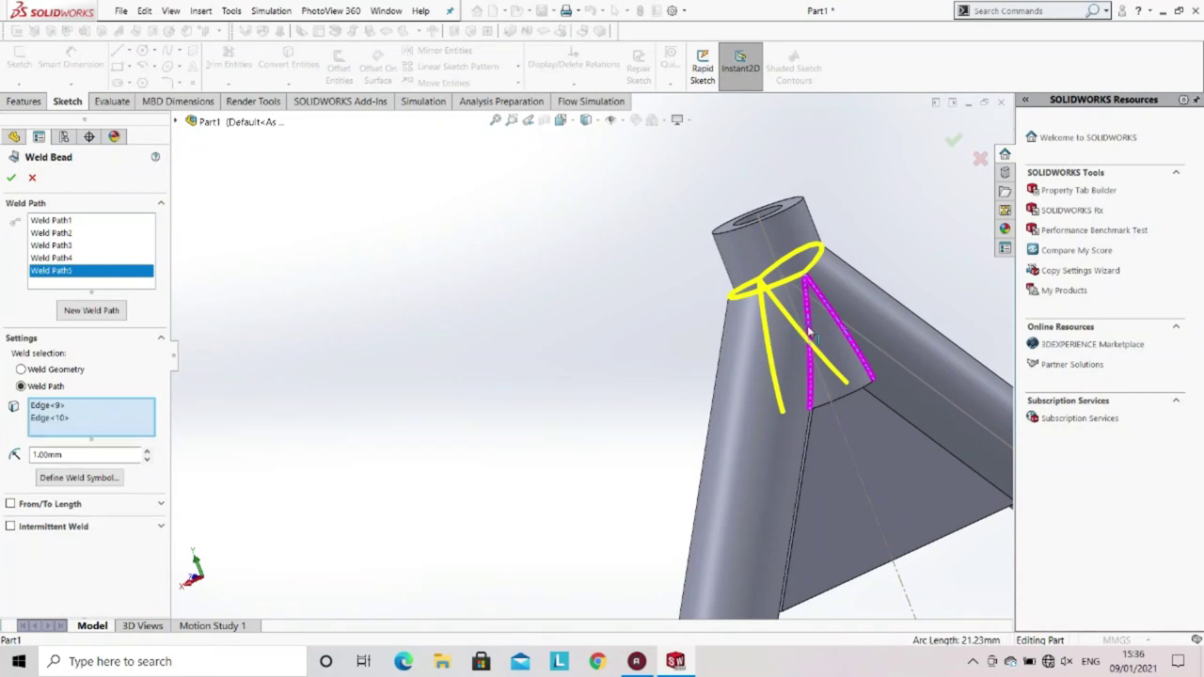
pyautogui.click(92, 309)
# From below, select the gusset's left, right and short edges for another weld path.
pyautogui.moveTo(702, 389)
pyautogui.mouseDown(button='middle')
pyautogui.moveTo(872, 331)
pyautogui.moveTo(603, 436)
pyautogui.mouseUp(button='middle')
pyautogui.scroll(-3, 603, 436)
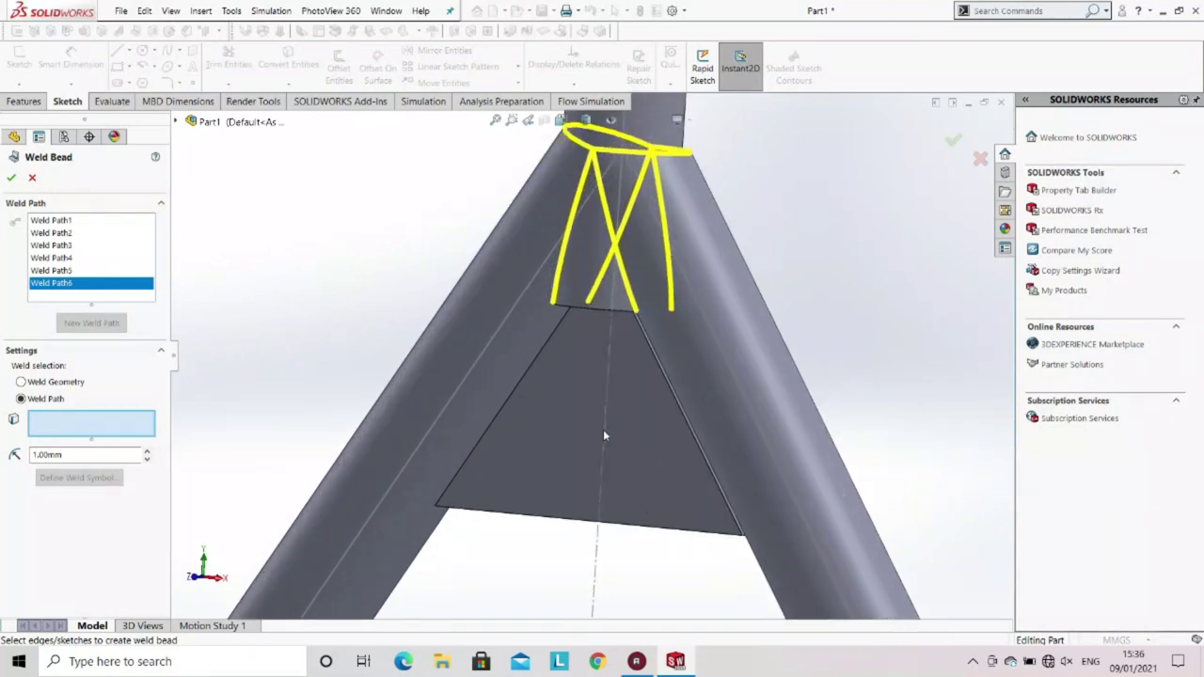
pyautogui.click(493, 426)
pyautogui.moveTo(659, 461); pyautogui.dragTo(734, 443, button='middle')
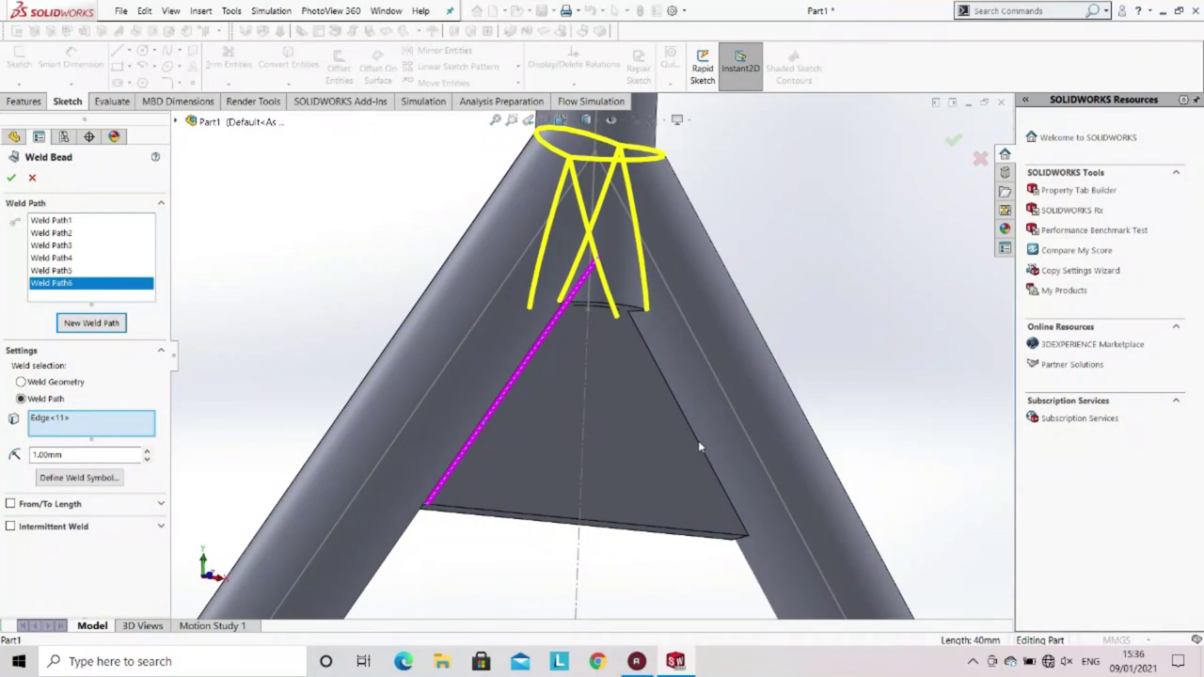
pyautogui.click(699, 443)
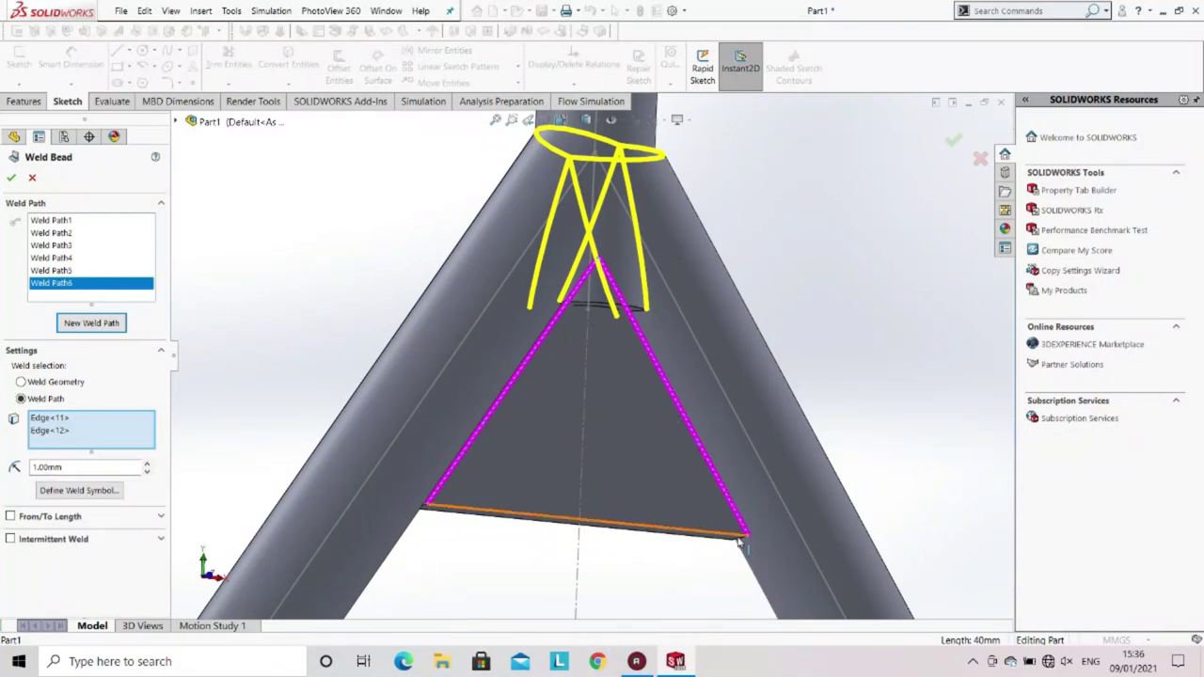
pyautogui.moveTo(740, 548); pyautogui.dragTo(744, 513, button='middle')
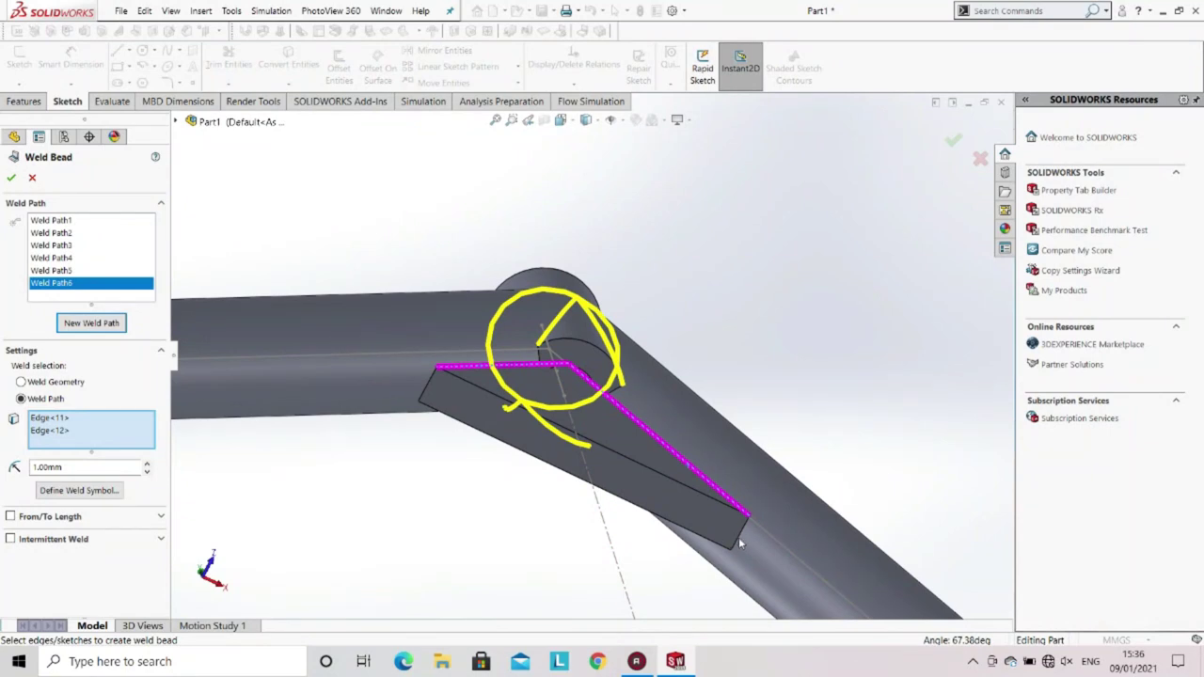
pyautogui.click(739, 542)
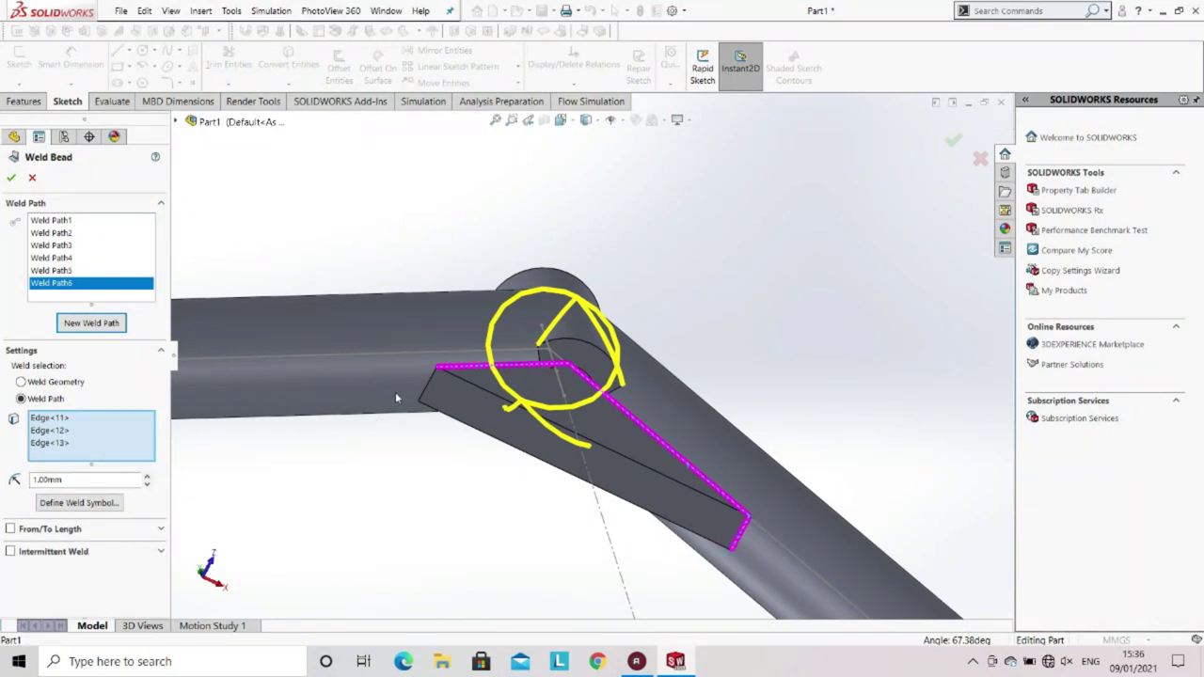
# Add the gusset's short left, vertical and bottom edges to the weld path.
pyautogui.click(425, 394)
pyautogui.moveTo(426, 394); pyautogui.dragTo(540, 420, button='middle')
pyautogui.scroll(-5, 540, 420)
pyautogui.scroll(6, 476, 459)
pyautogui.moveTo(476, 460); pyautogui.dragTo(388, 396, button='middle')
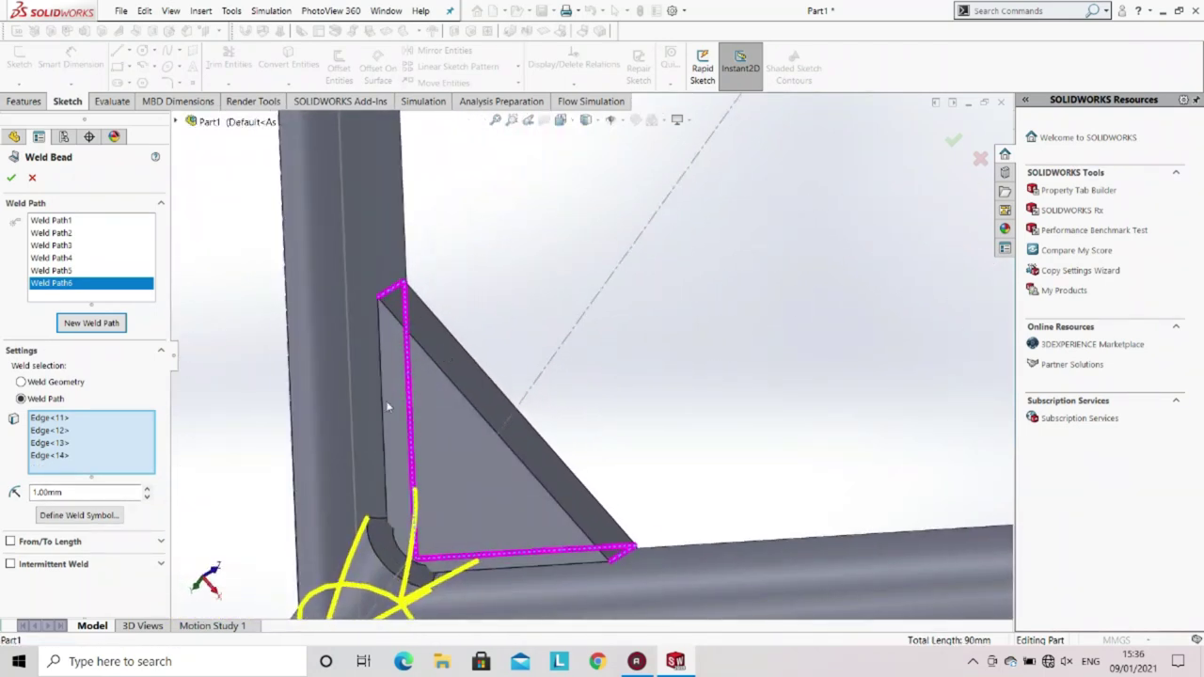
pyautogui.click(384, 408)
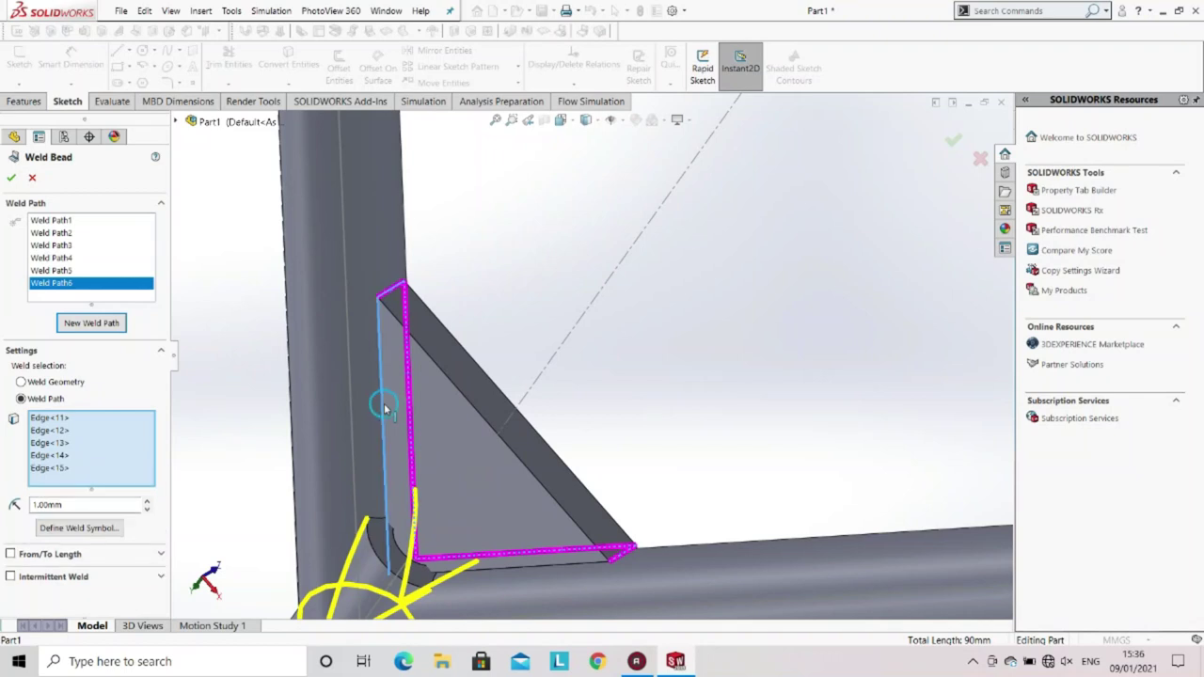
pyautogui.click(512, 566)
# Finish the weld bead feature with six 1.00 mm weld paths and inspect the welds.
pyautogui.scroll(-3, 518, 572)
pyautogui.scroll(-3, 422, 417)
pyautogui.moveTo(422, 417); pyautogui.dragTo(686, 313, button='middle')
pyautogui.scroll(1, 535, 272)
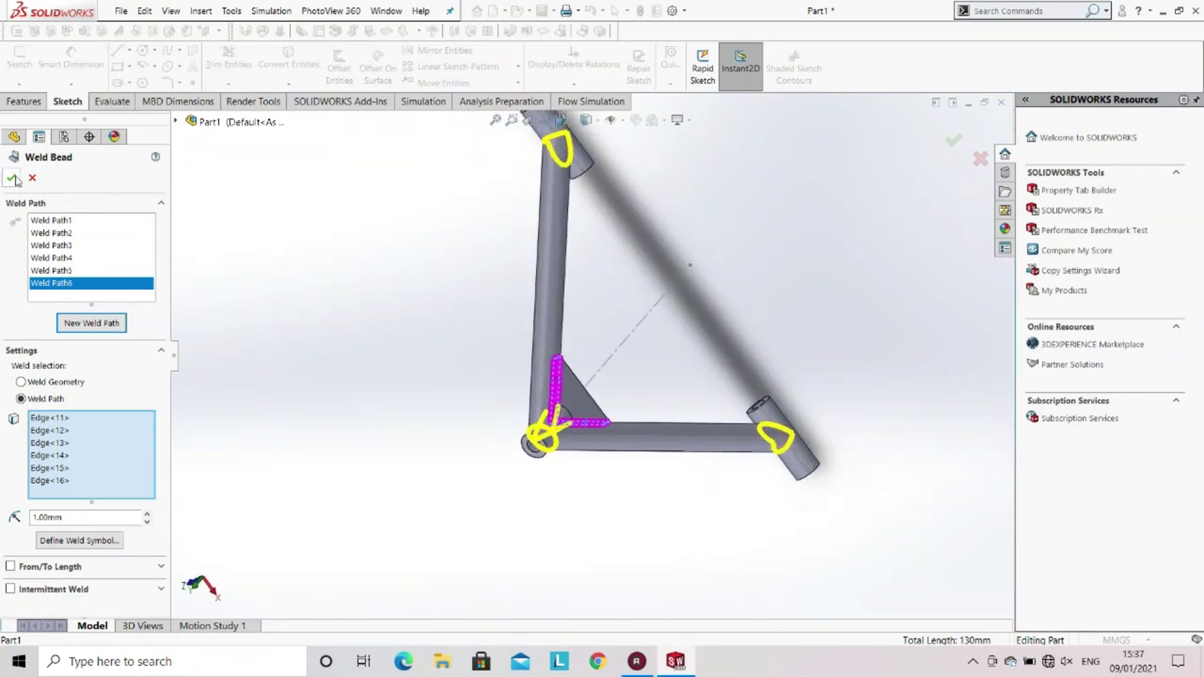
pyautogui.press('Return')
pyautogui.moveTo(640, 371); pyautogui.dragTo(614, 266, button='middle')
pyautogui.click(680, 258)
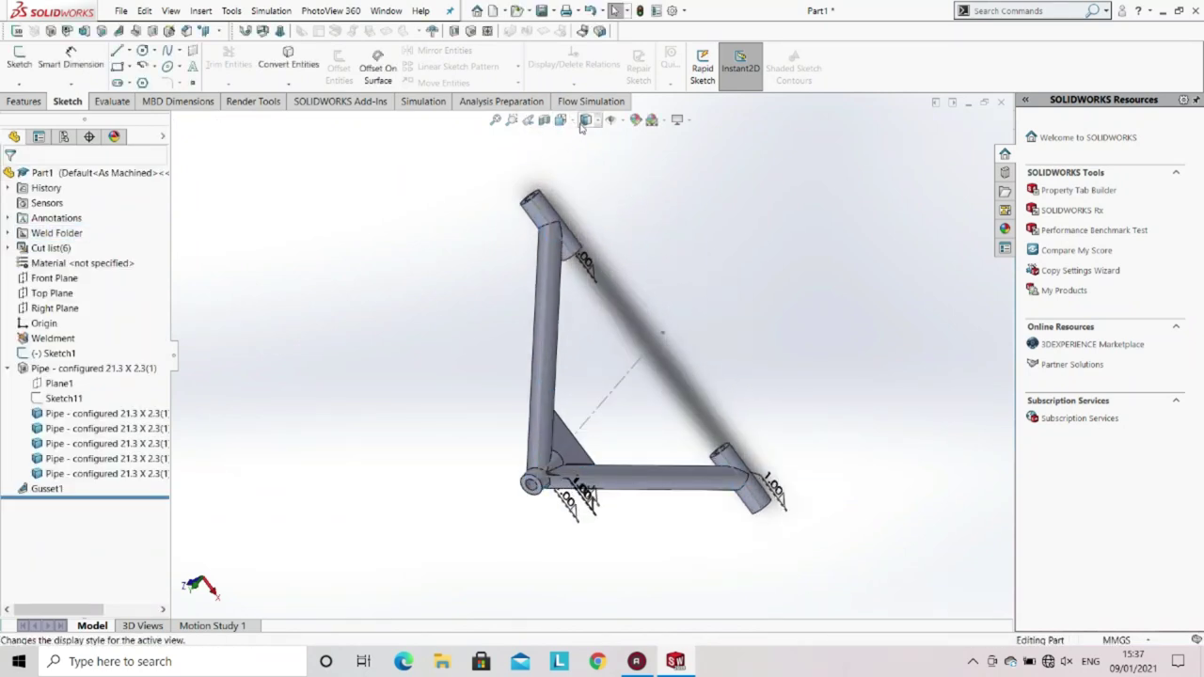
pyautogui.click(624, 122)
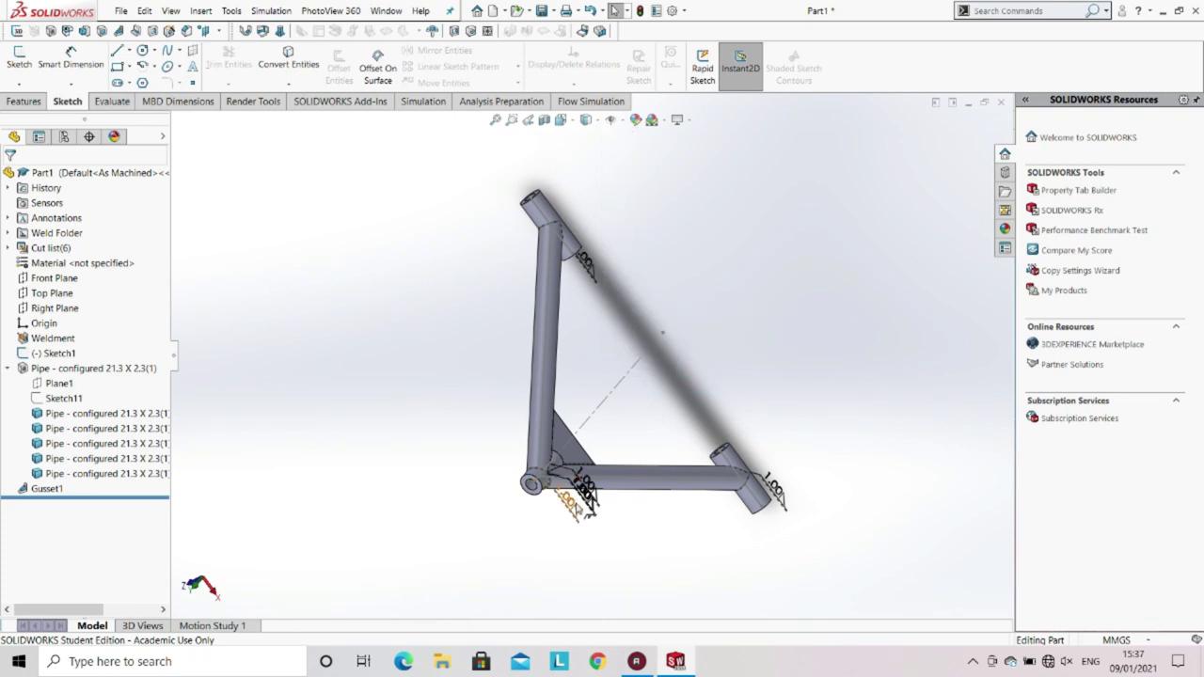
pyautogui.click(618, 122)
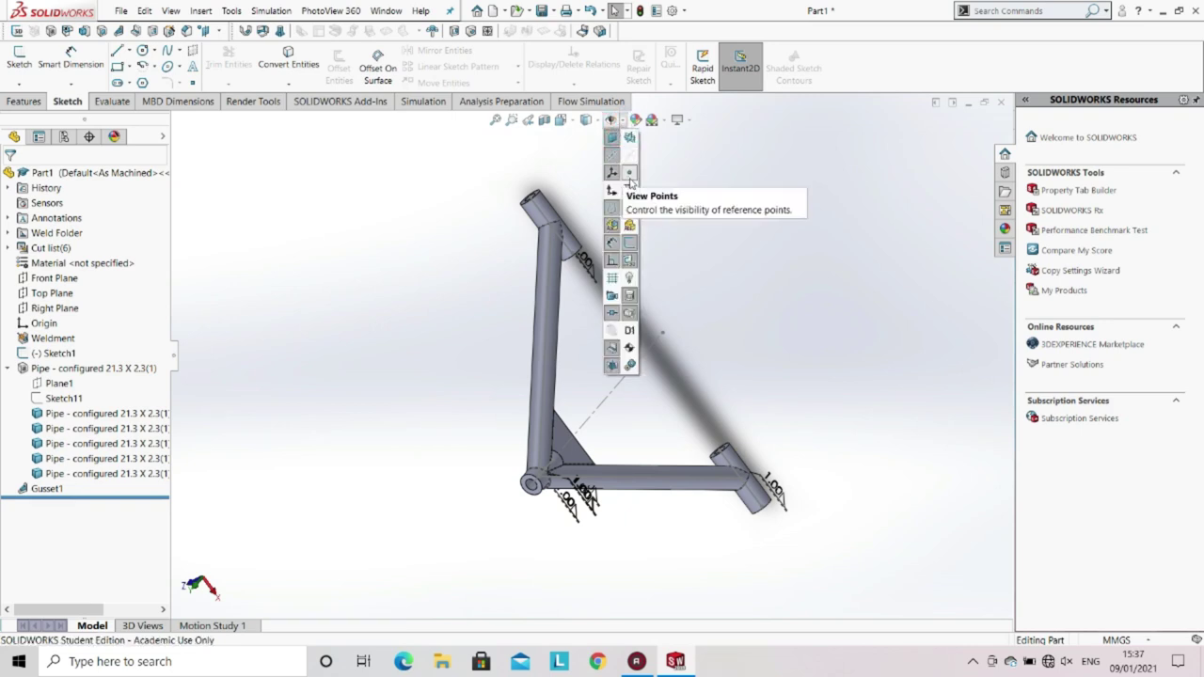
pyautogui.click(613, 227)
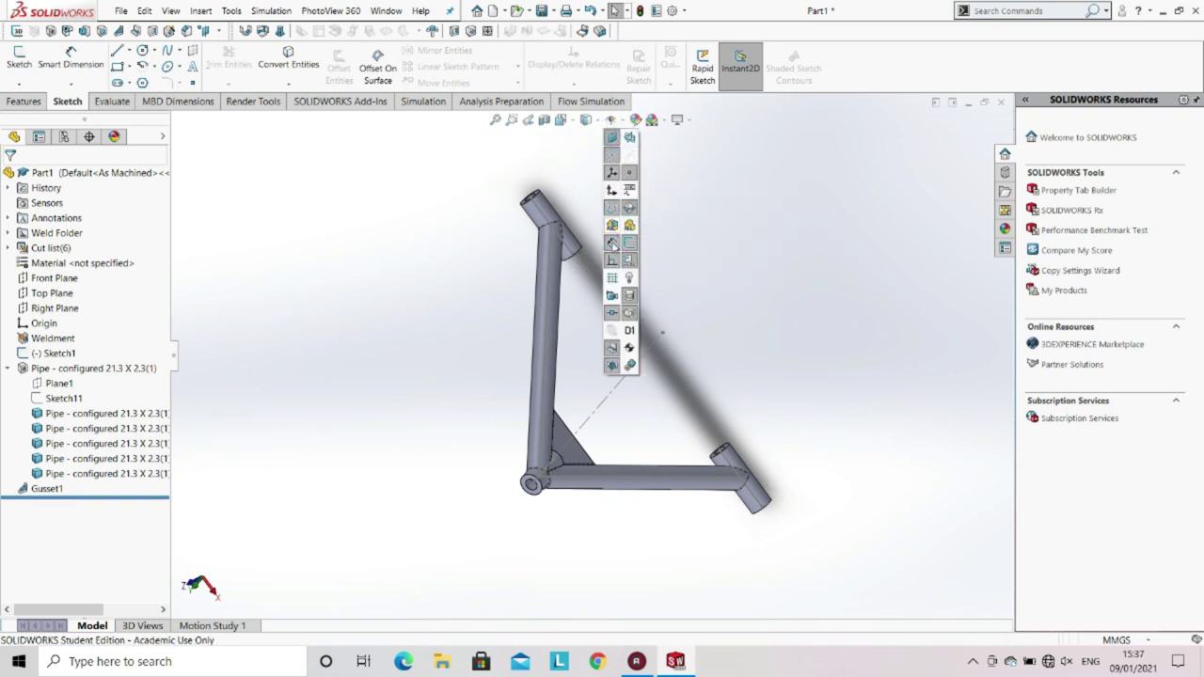
pyautogui.moveTo(572, 470); pyautogui.dragTo(582, 429, button='middle')
pyautogui.scroll(-10, 581, 430)
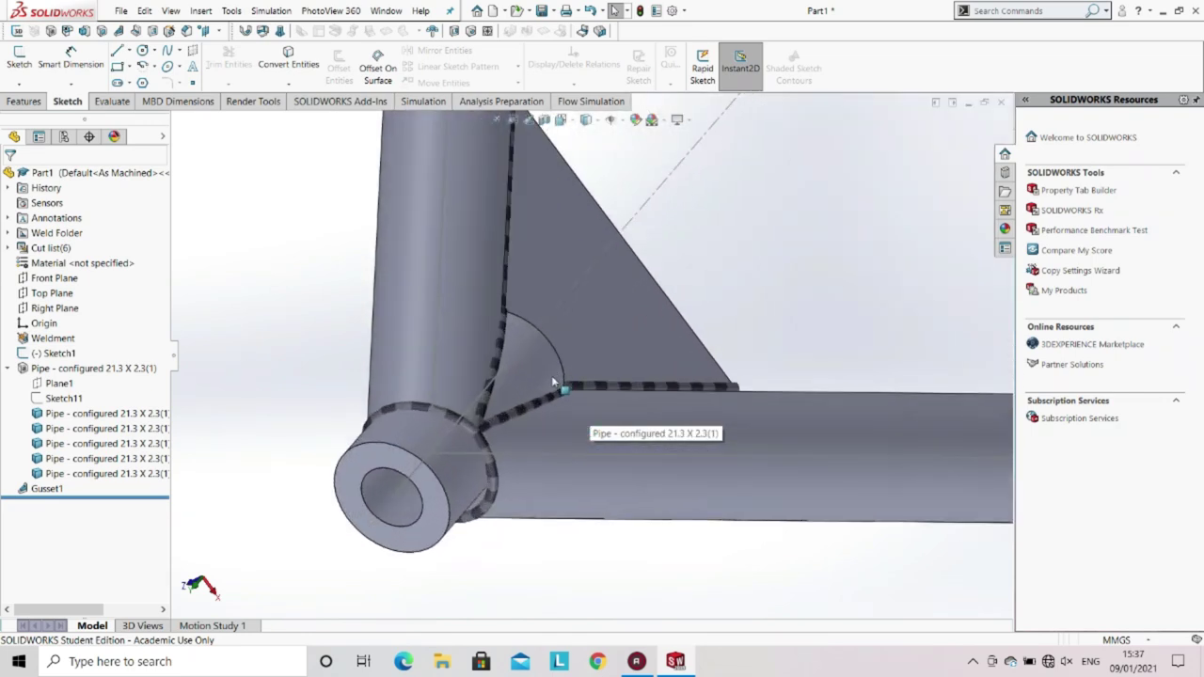
pyautogui.moveTo(572, 369)
pyautogui.mouseDown(button='middle')
pyautogui.moveTo(521, 499)
pyautogui.moveTo(577, 352)
pyautogui.mouseUp(button='middle')
pyautogui.scroll(5, 521, 498)
pyautogui.scroll(5, 579, 352)
pyautogui.moveTo(665, 256); pyautogui.dragTo(673, 395, button='middle')
pyautogui.scroll(-6, 672, 395)
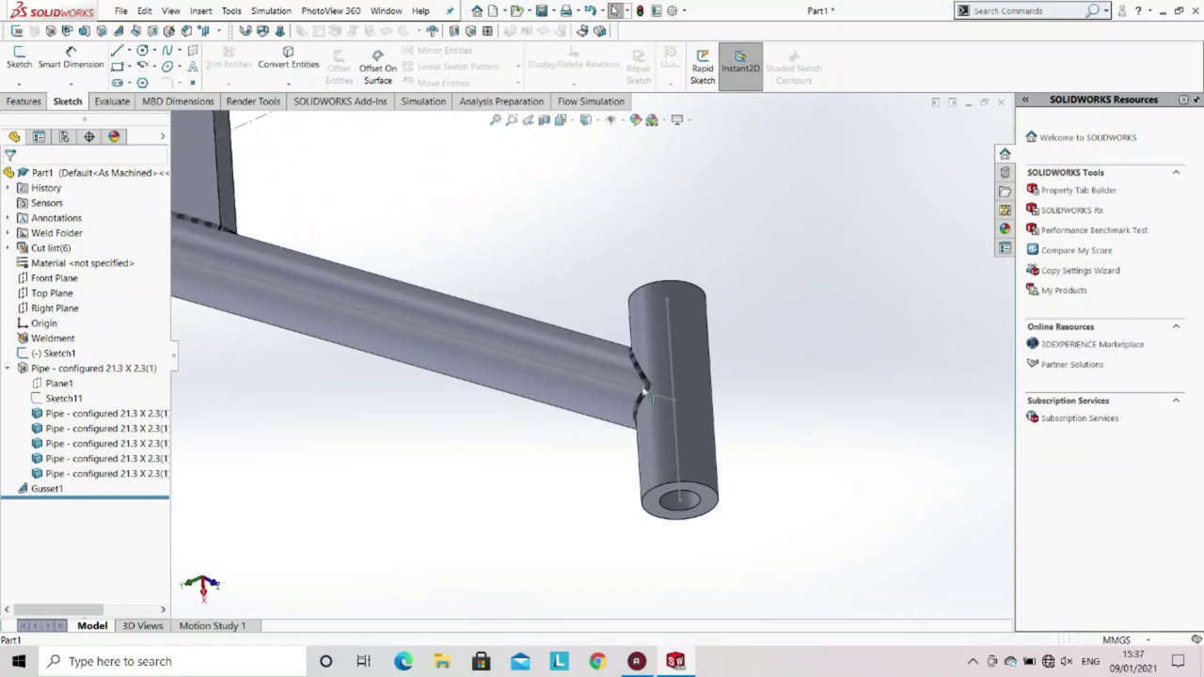
pyautogui.scroll(6, 636, 399)
pyautogui.moveTo(559, 242); pyautogui.dragTo(559, 196, button='middle')
pyautogui.scroll(-5, 559, 179)
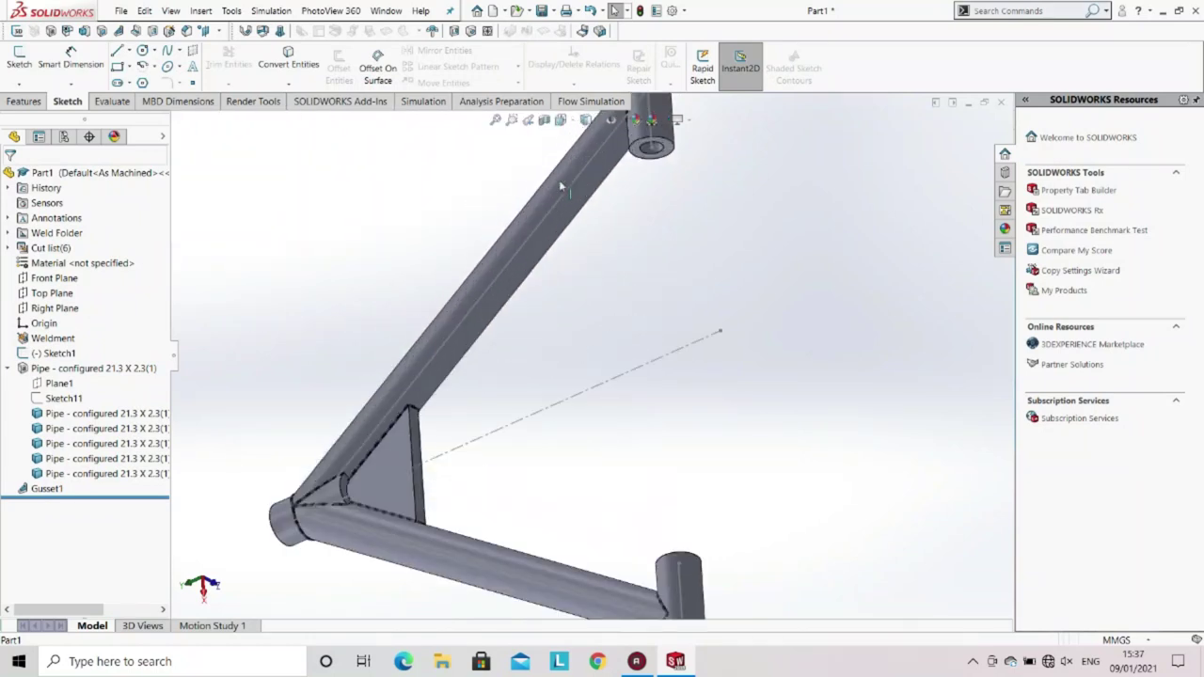
pyautogui.scroll(4, 607, 414)
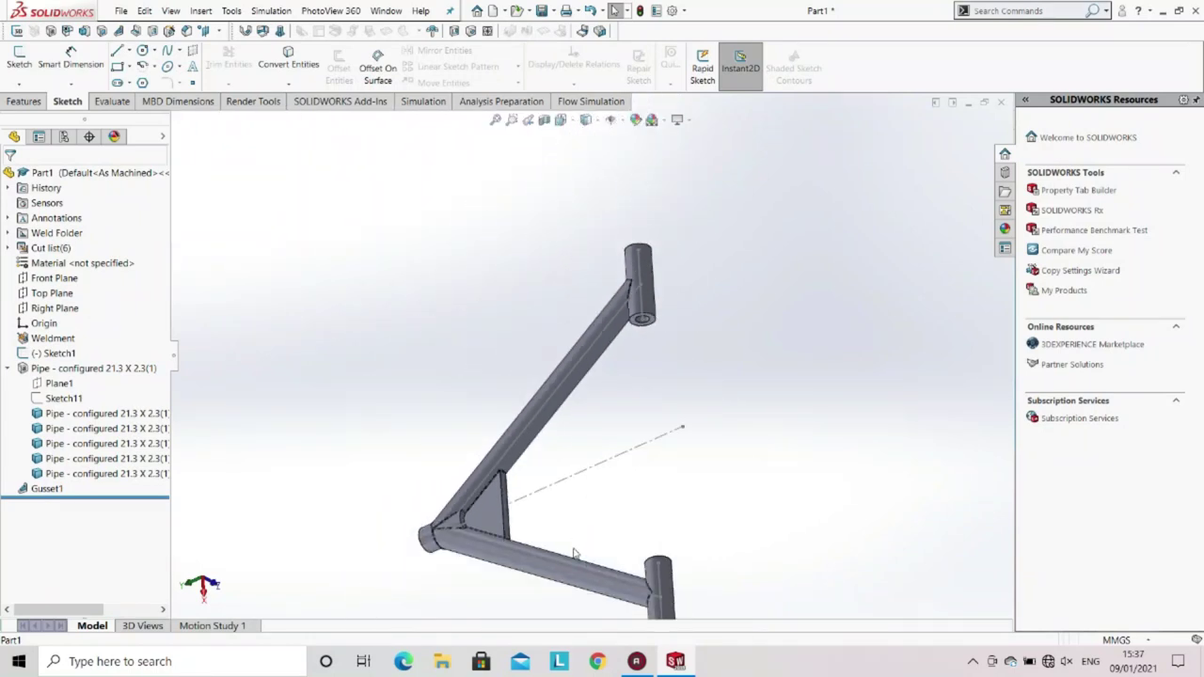
pyautogui.scroll(1, 575, 554)
pyautogui.scroll(-2, 597, 424)
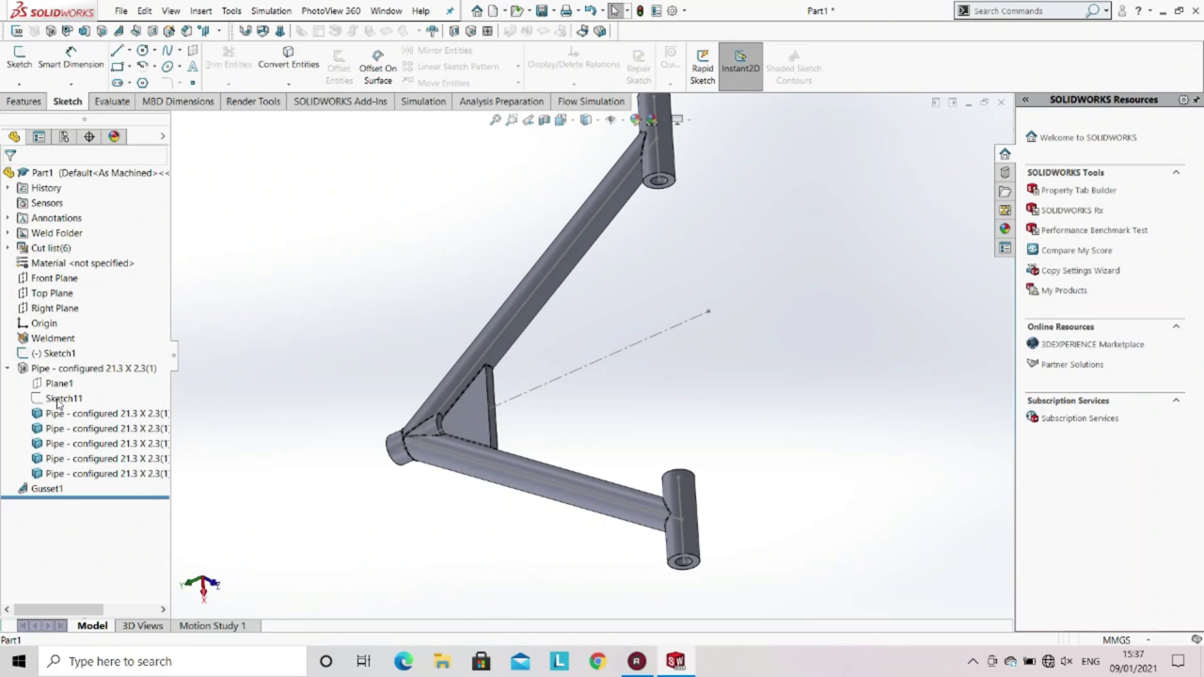
pyautogui.click(62, 354)
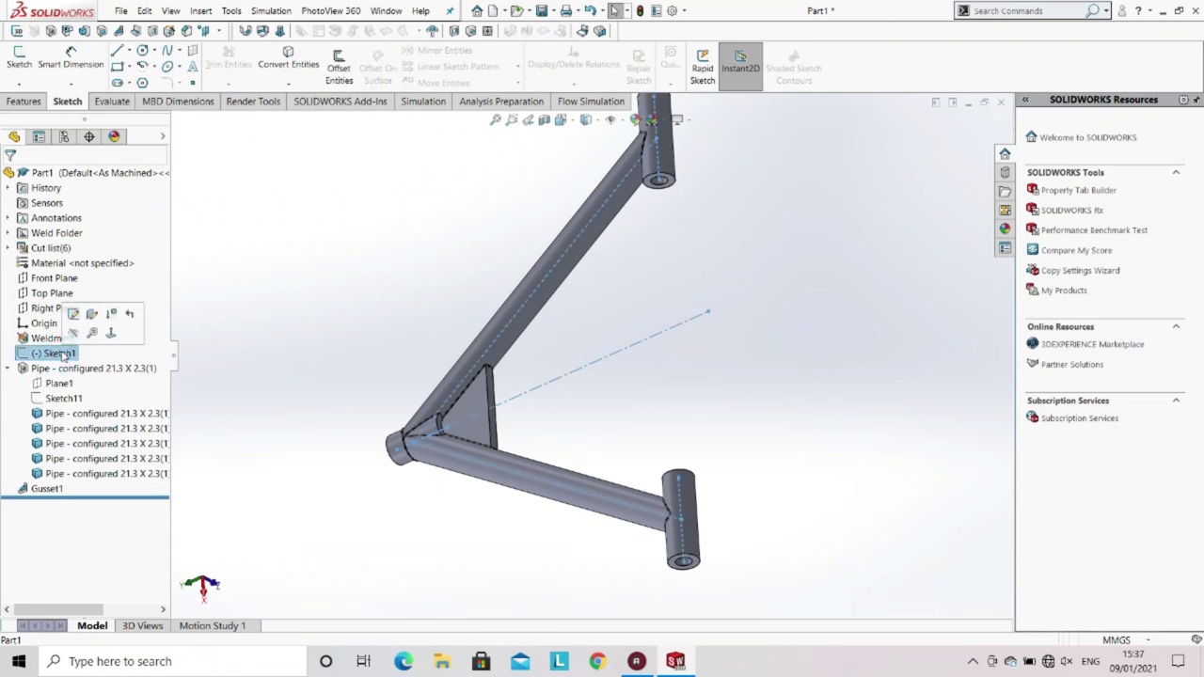
pyautogui.click(77, 336)
pyautogui.click(341, 343)
pyautogui.press('z')
pyautogui.moveTo(483, 359); pyautogui.dragTo(514, 374, button='middle')
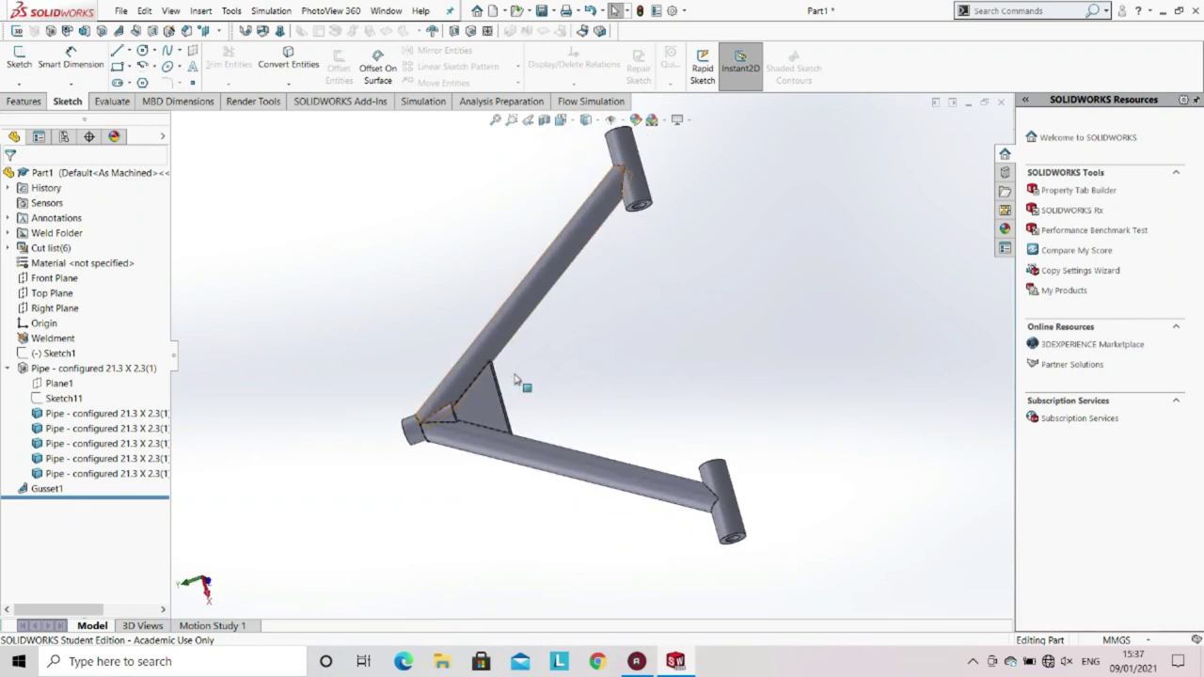
# Edit the appearance and remove Part1.SLDPRT from the targets.
pyautogui.click(256, 101)
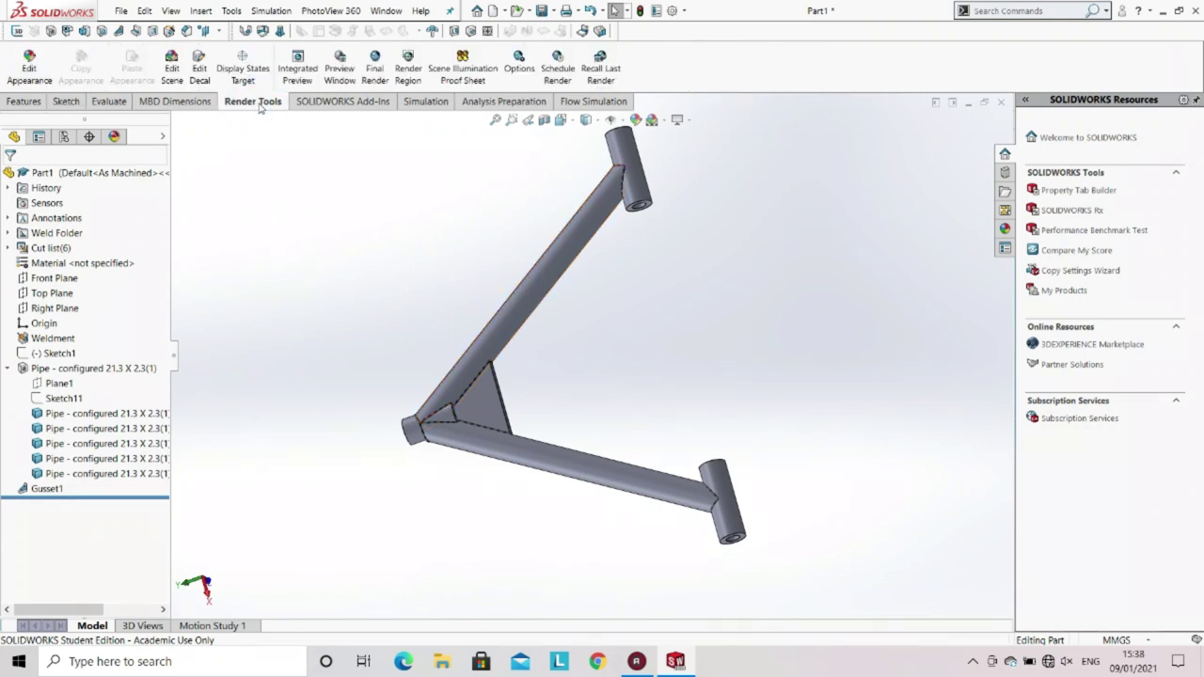
pyautogui.click(36, 74)
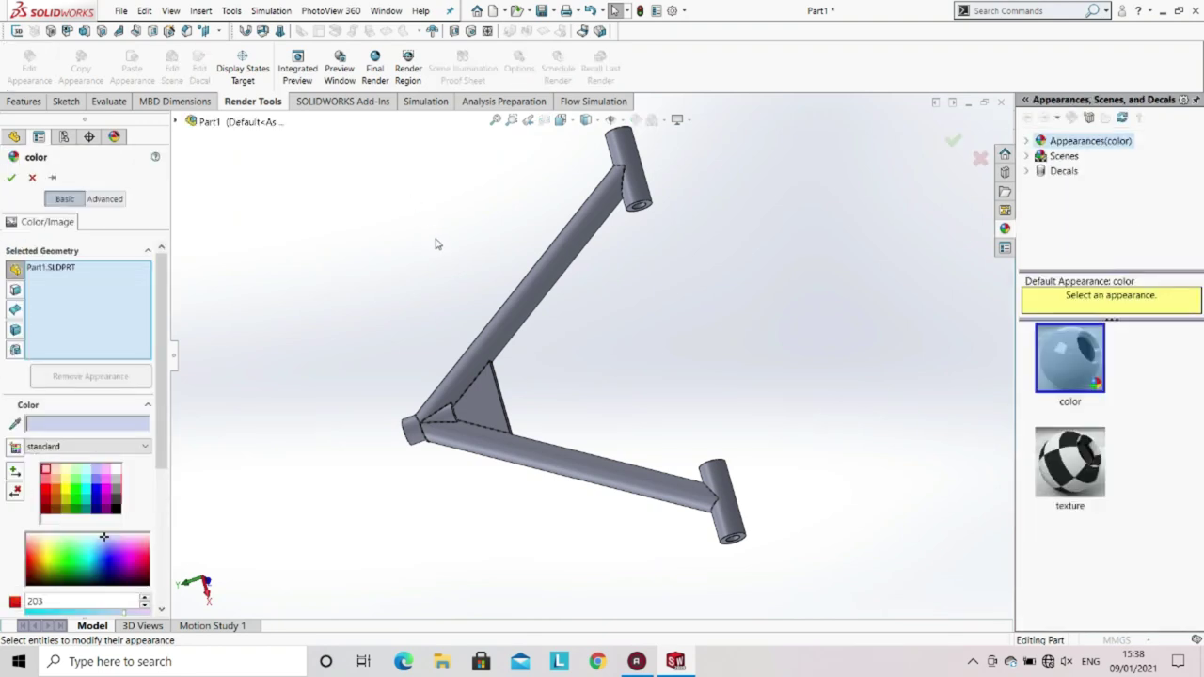
pyautogui.click(15, 311)
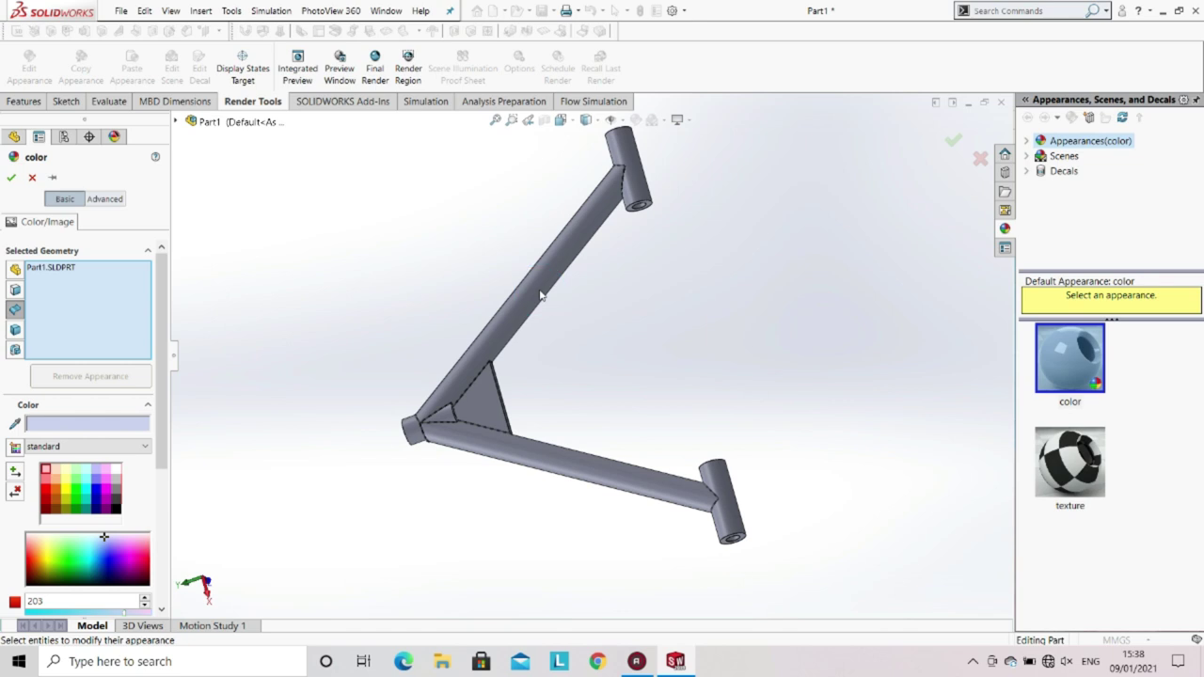
pyautogui.click(68, 271)
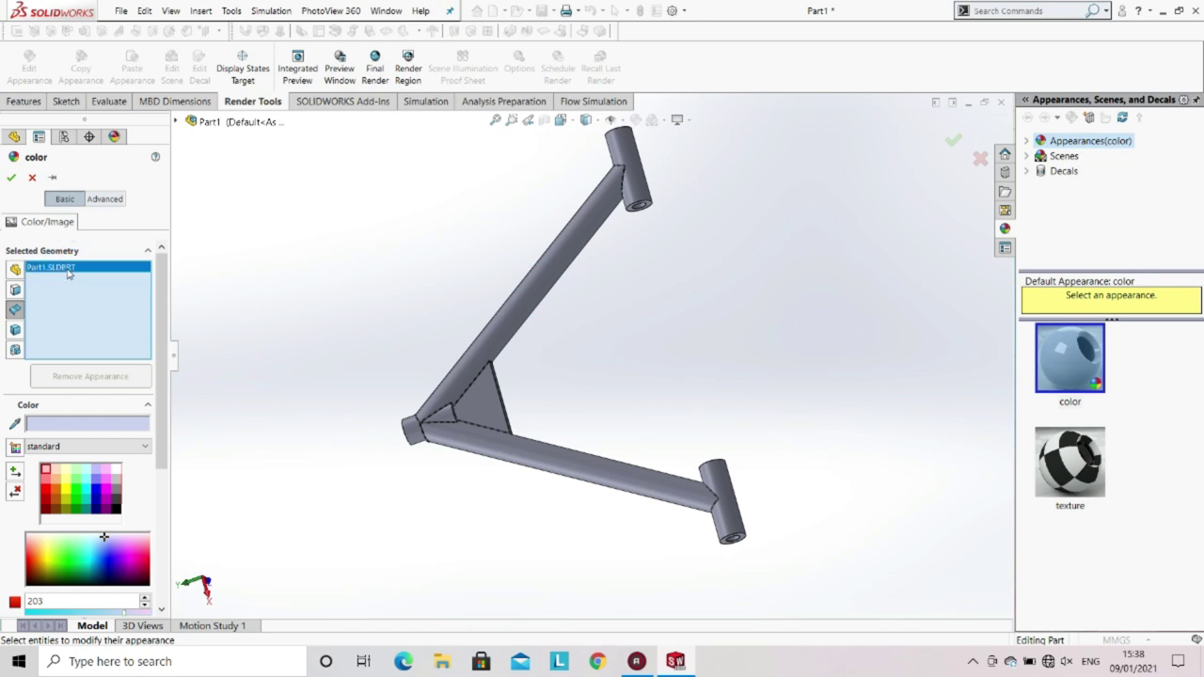
pyautogui.press('Delete')
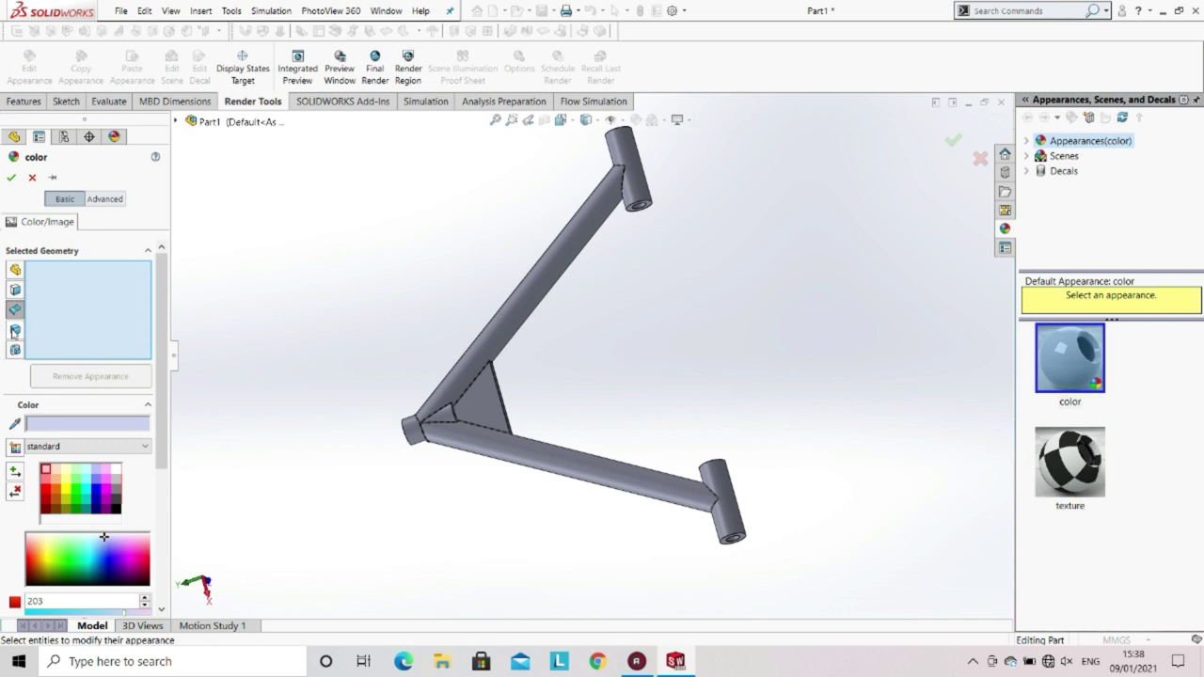
# Apply a dark green appearance to all pipe bodies and the gusset.
pyautogui.click(15, 351)
pyautogui.click(15, 329)
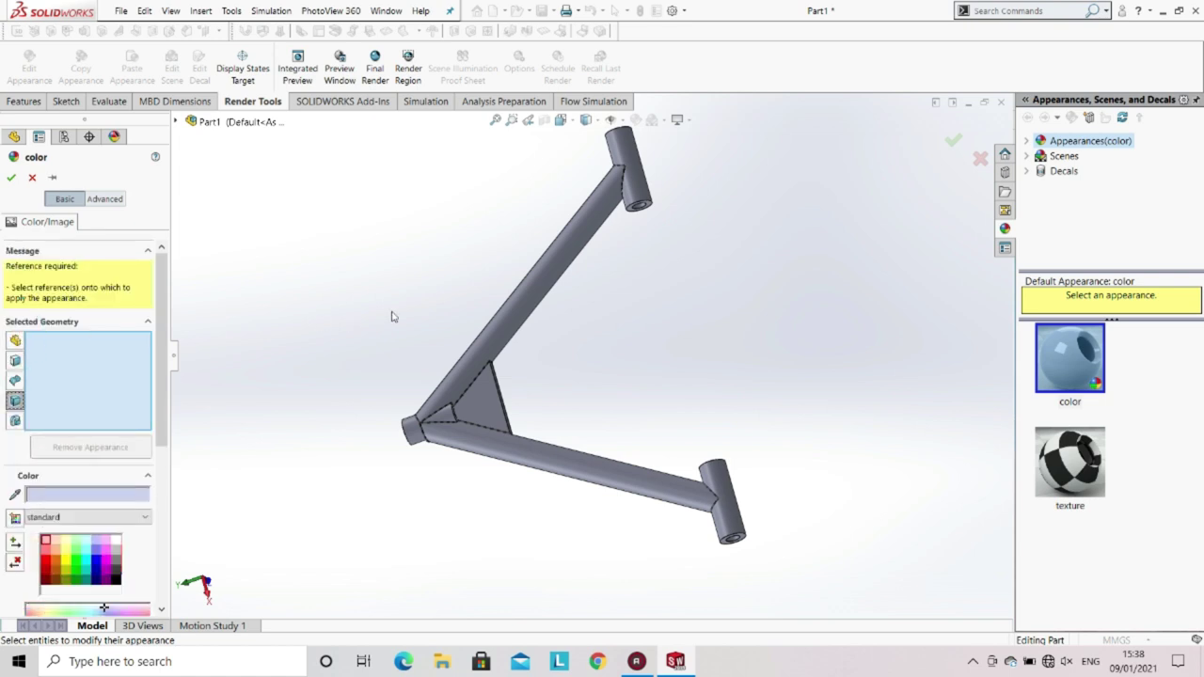
pyautogui.click(521, 313)
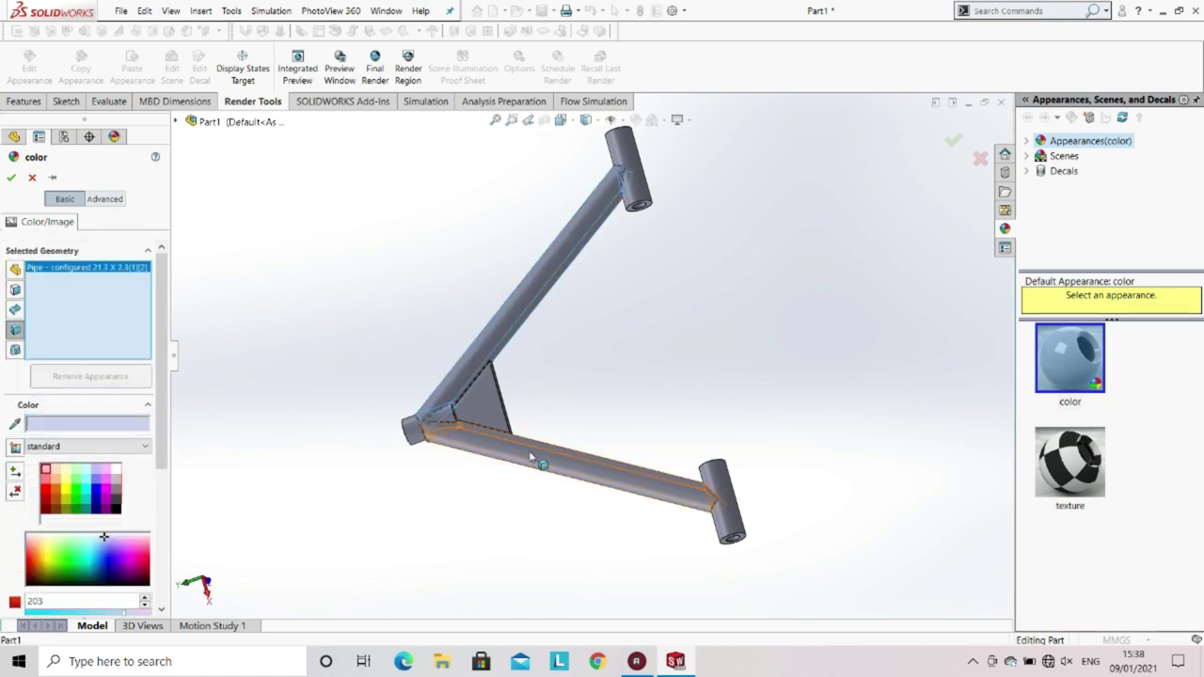
pyautogui.click(522, 449)
pyautogui.click(485, 400)
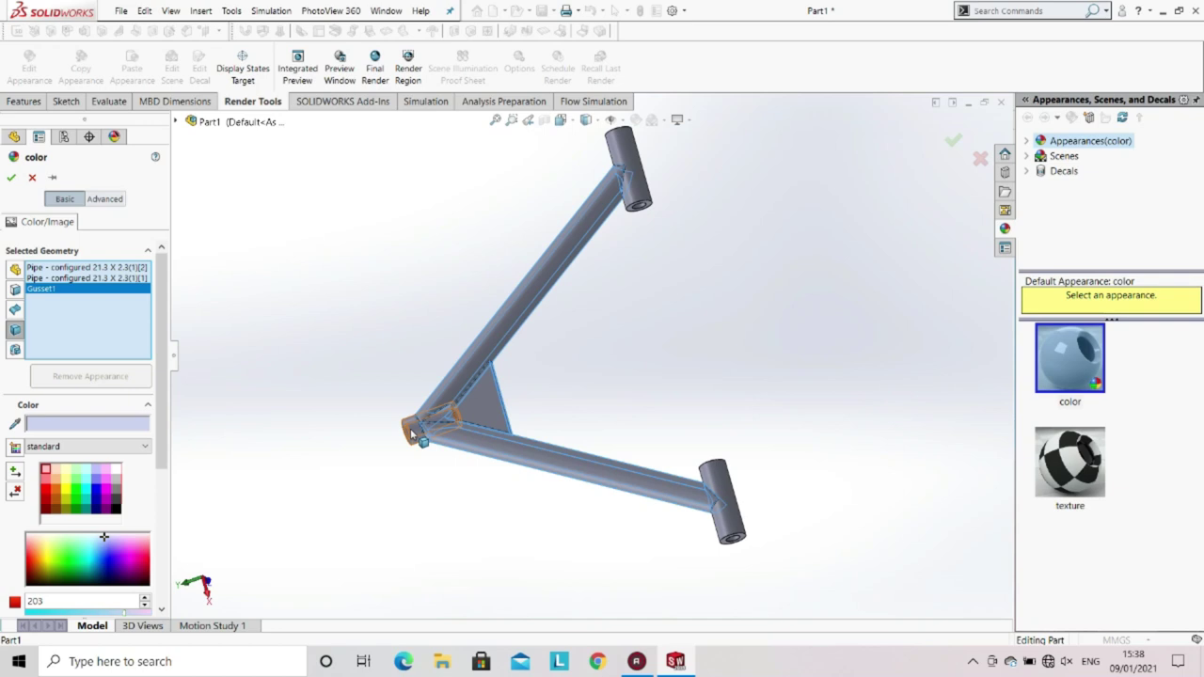
pyautogui.click(490, 364)
pyautogui.click(634, 151)
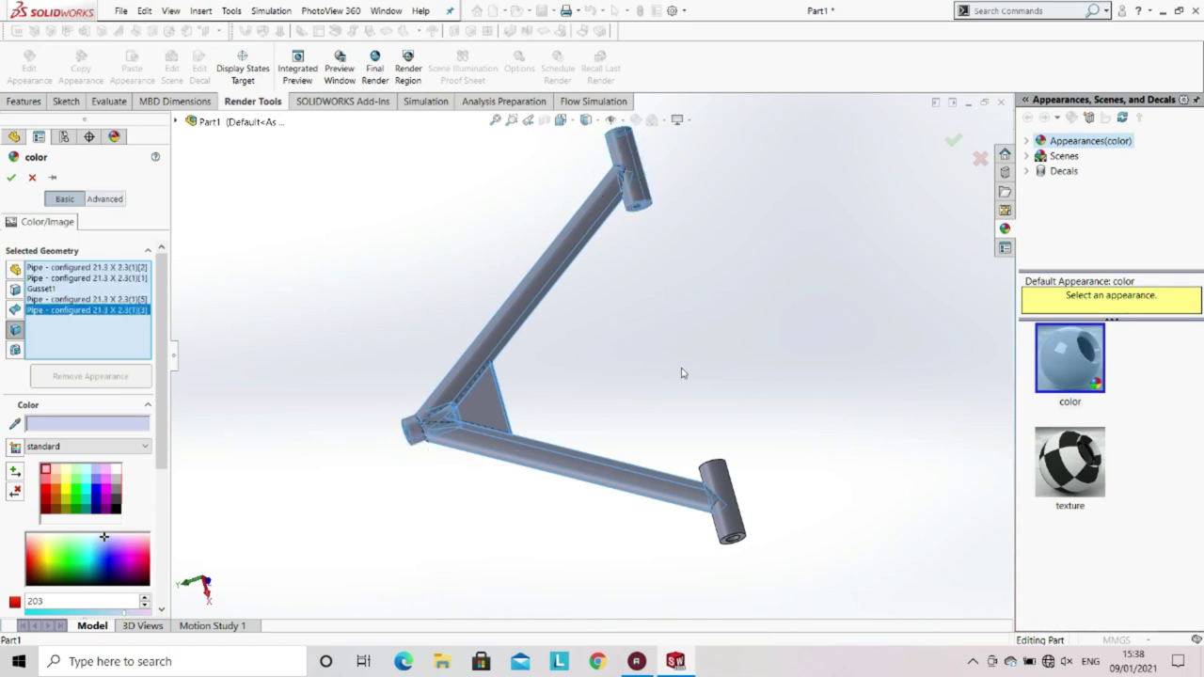
pyautogui.click(722, 486)
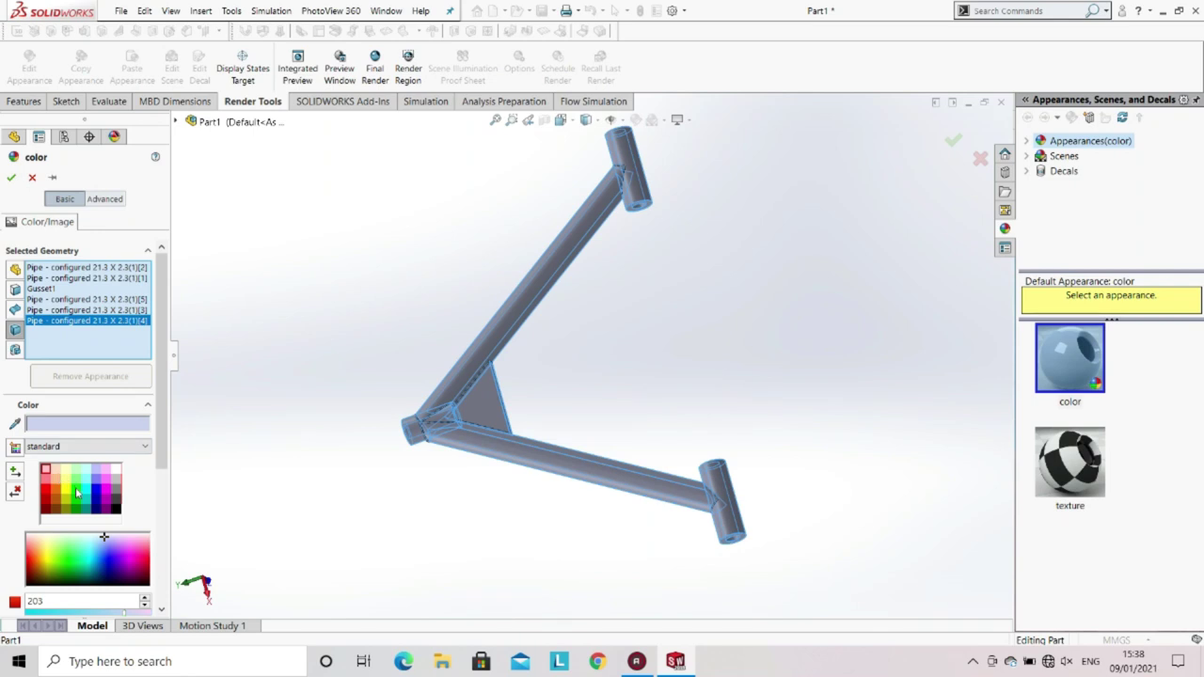
pyautogui.click(77, 493)
pyautogui.click(77, 502)
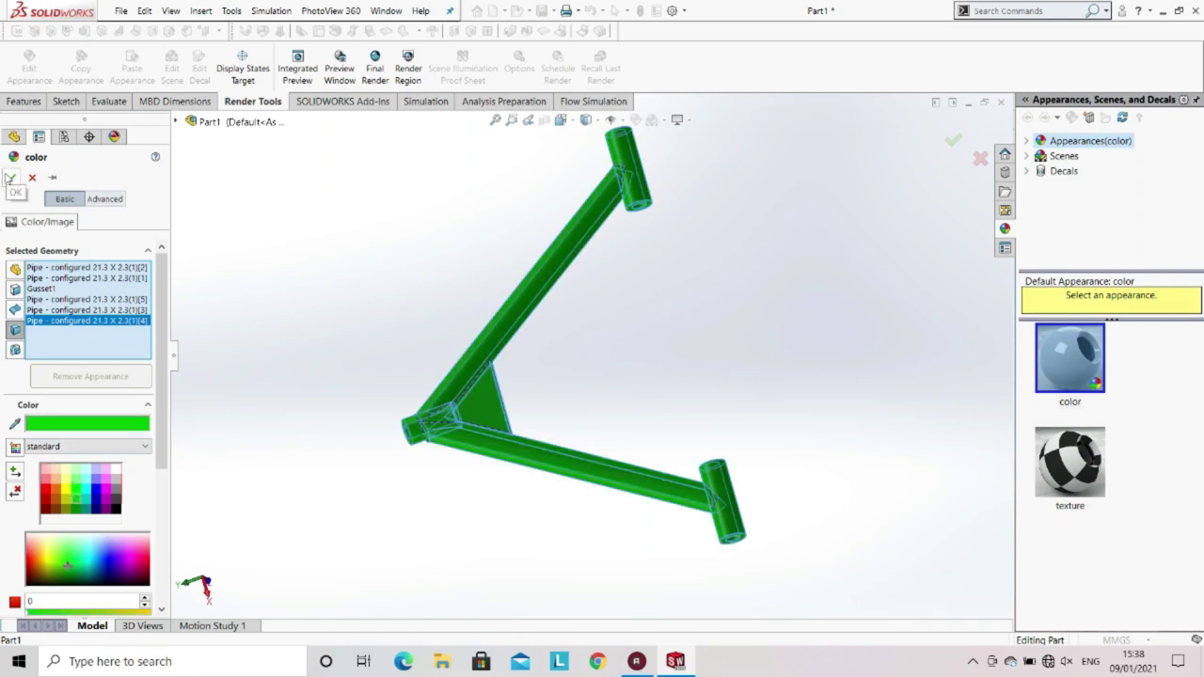
pyautogui.click(9, 178)
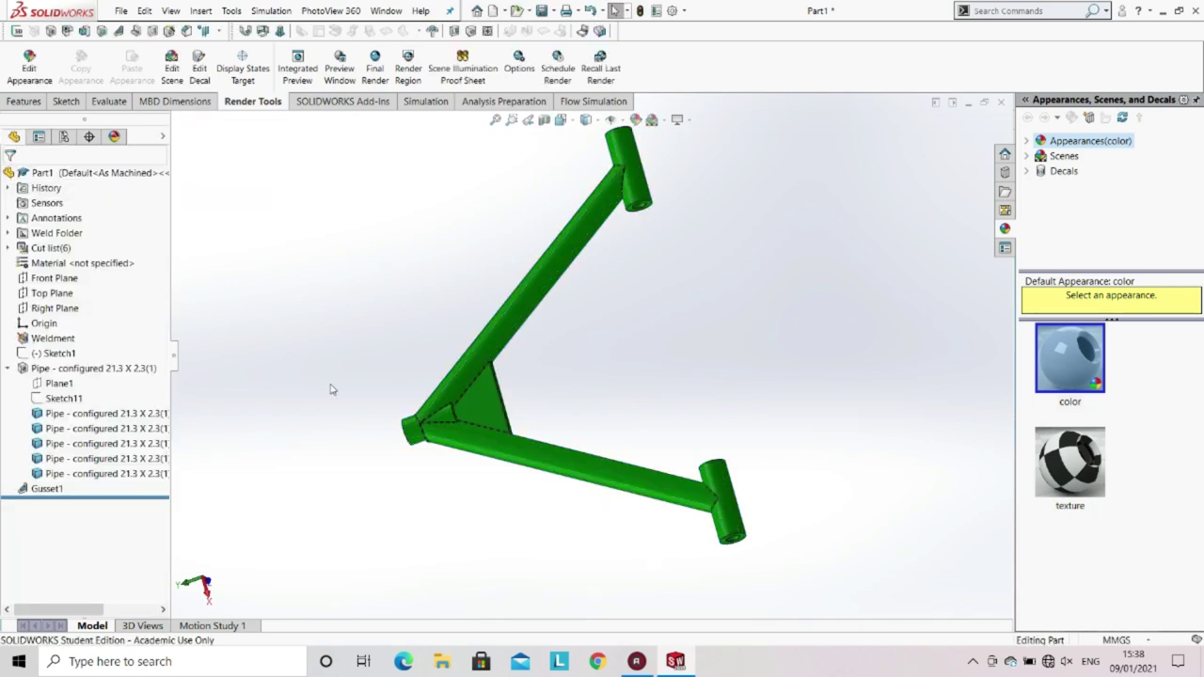
# Orbit the green frame and bring up the File menu.
pyautogui.moveTo(439, 394); pyautogui.dragTo(633, 416, button='middle')
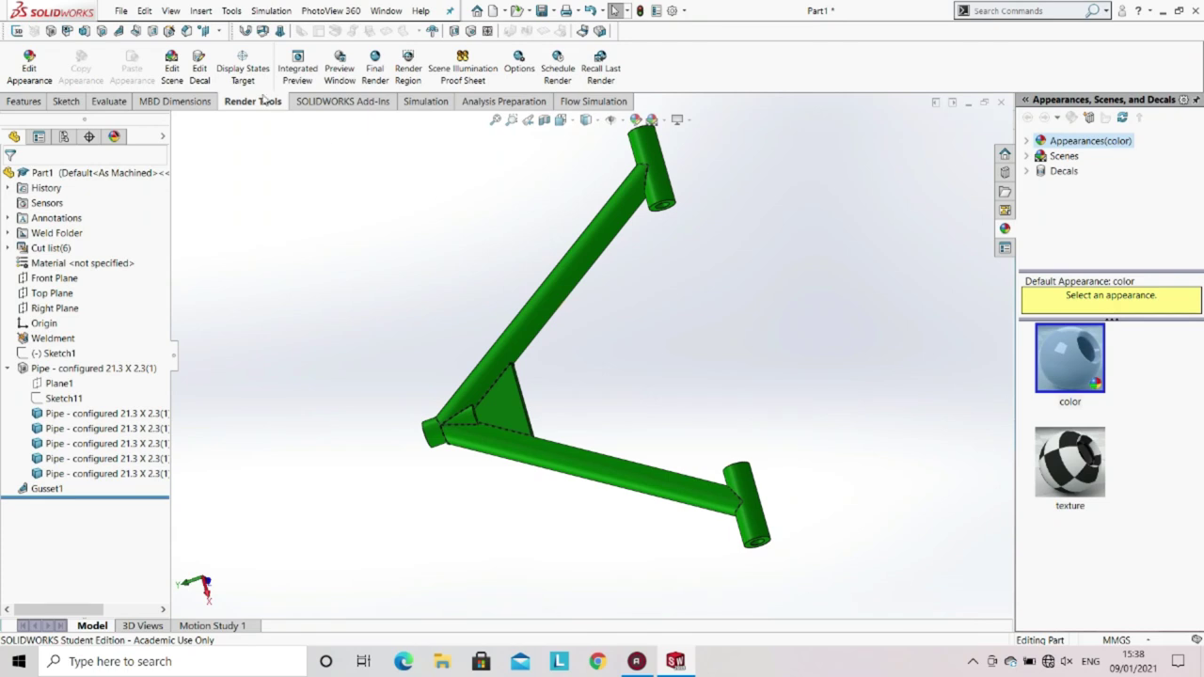
pyautogui.click(122, 10)
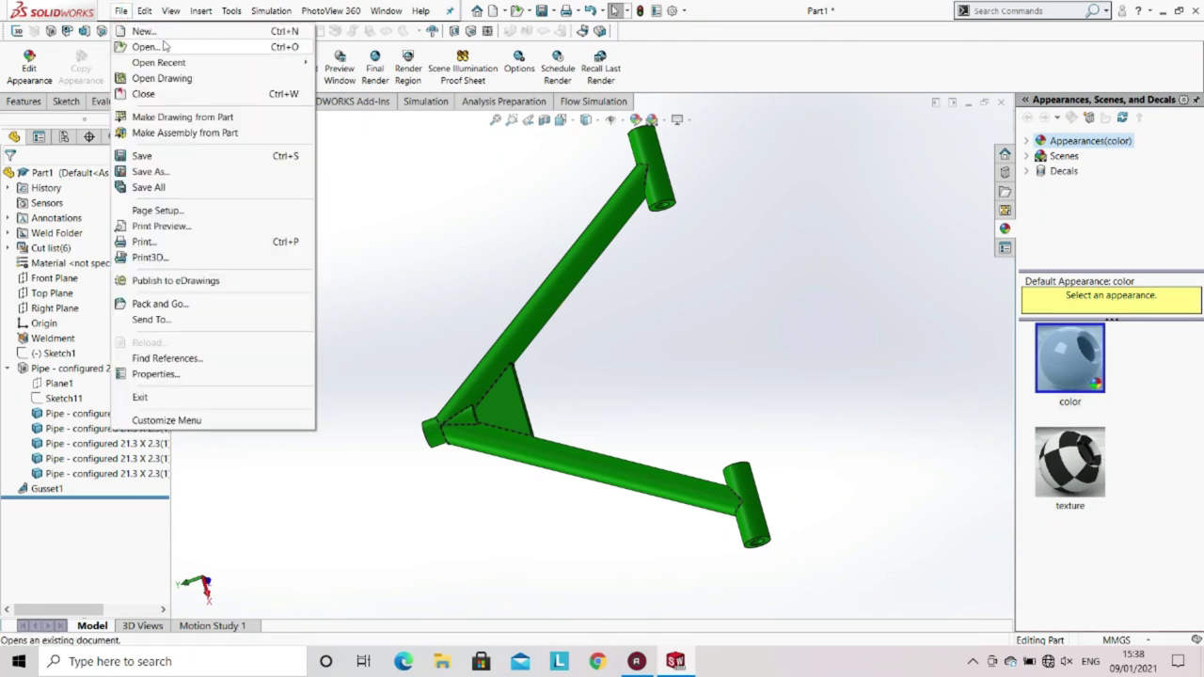
# Save the part as lower_A_Arm on the Desktop without rebuilding.
pyautogui.click(160, 172)
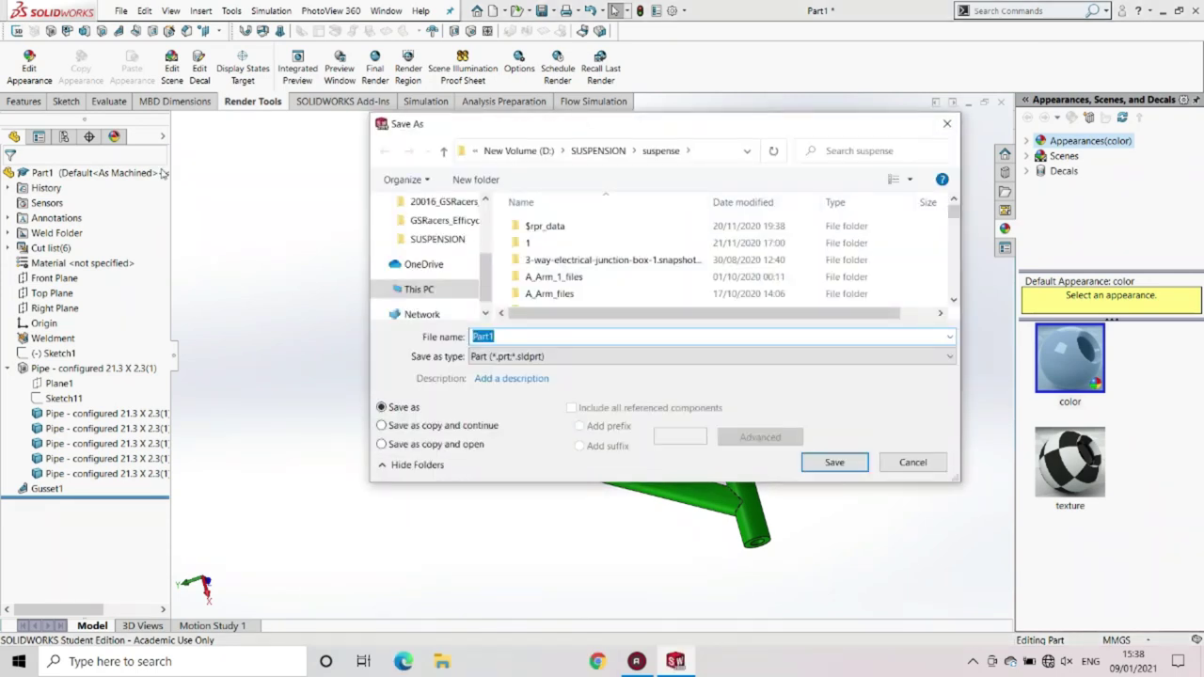
pyautogui.write('lower_')
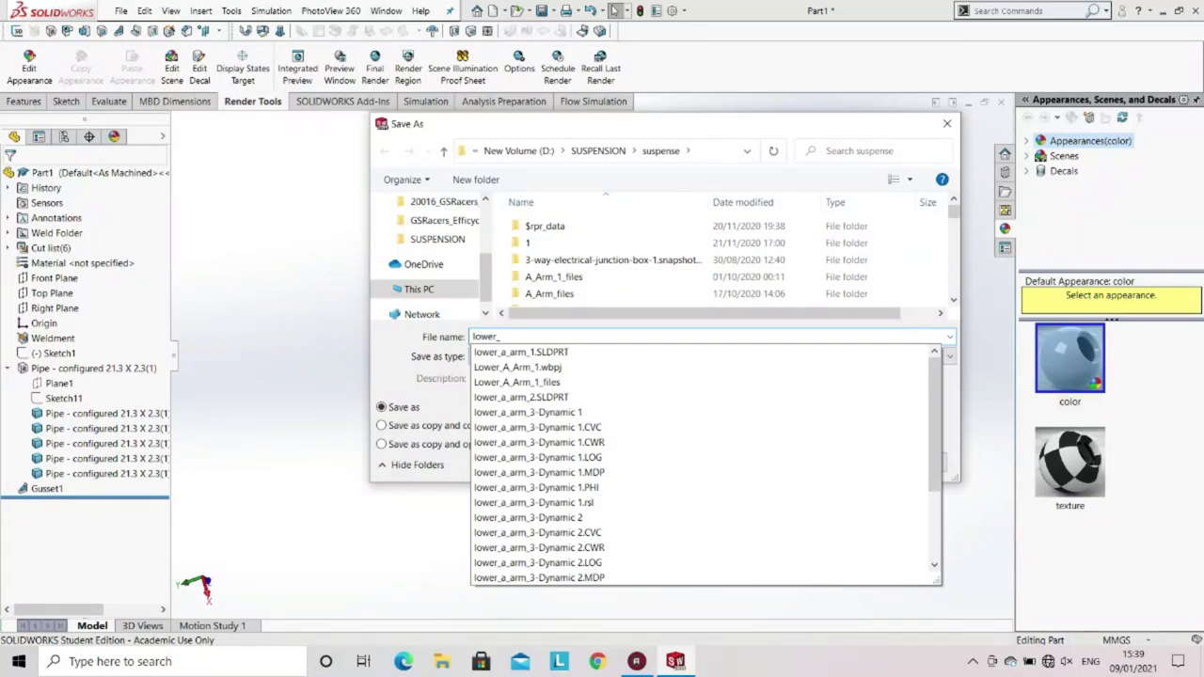
pyautogui.write('A_Arm')
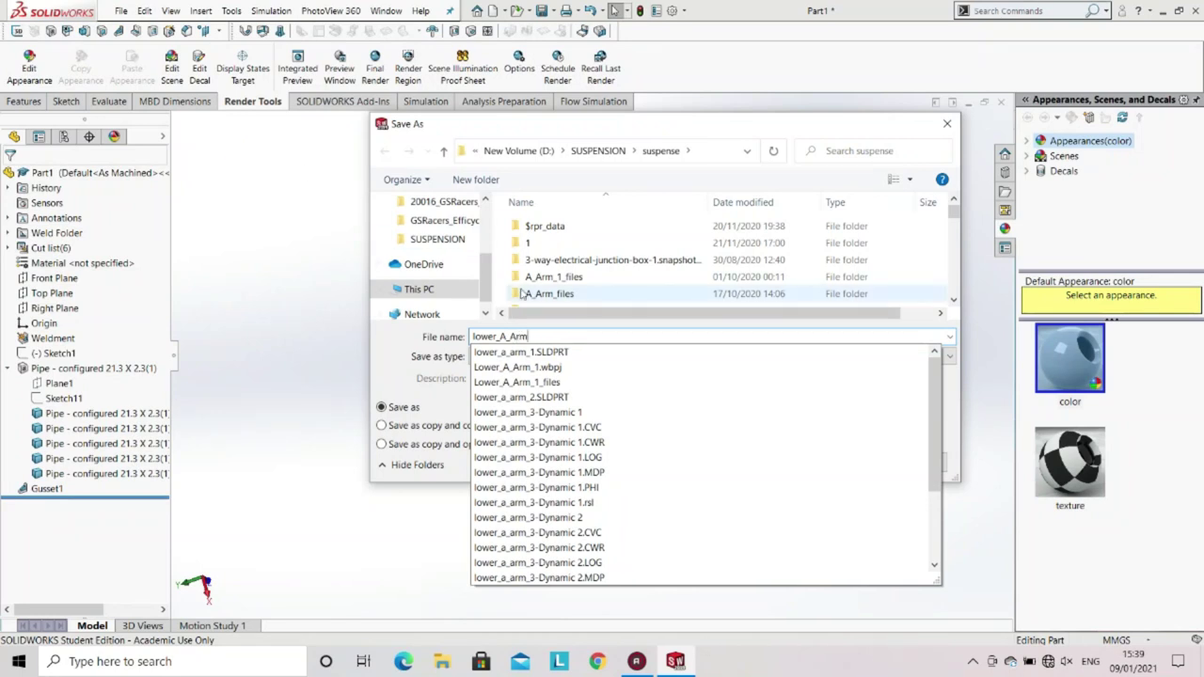
pyautogui.click(445, 220)
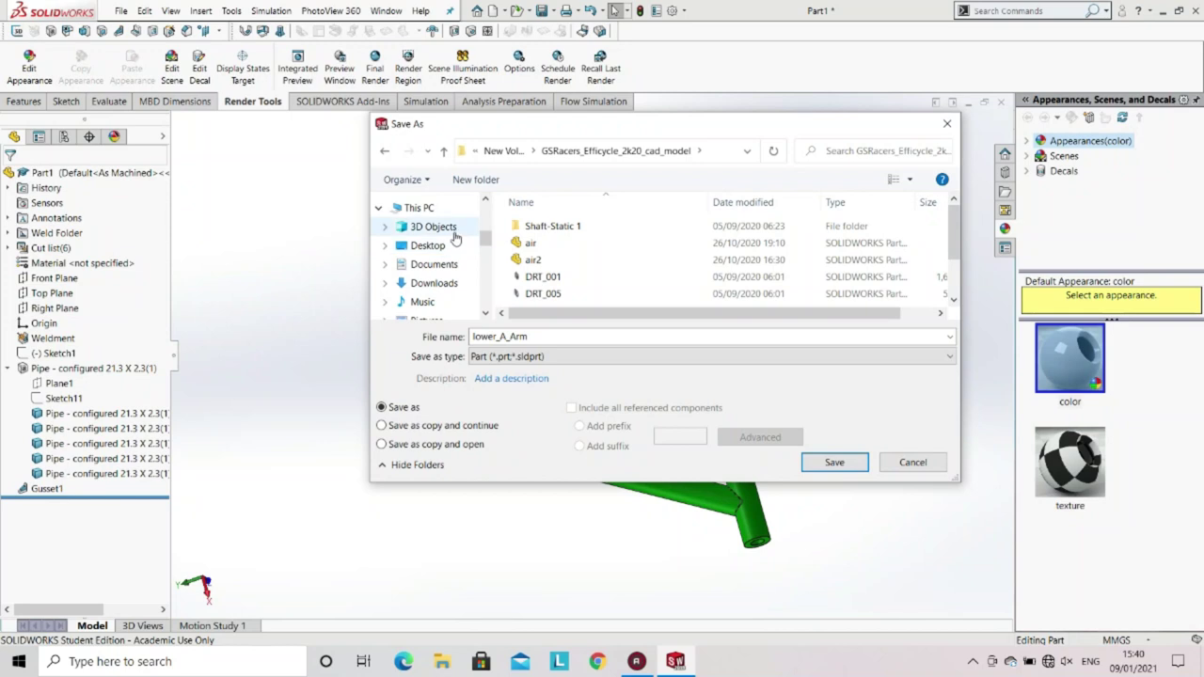
pyautogui.click(448, 252)
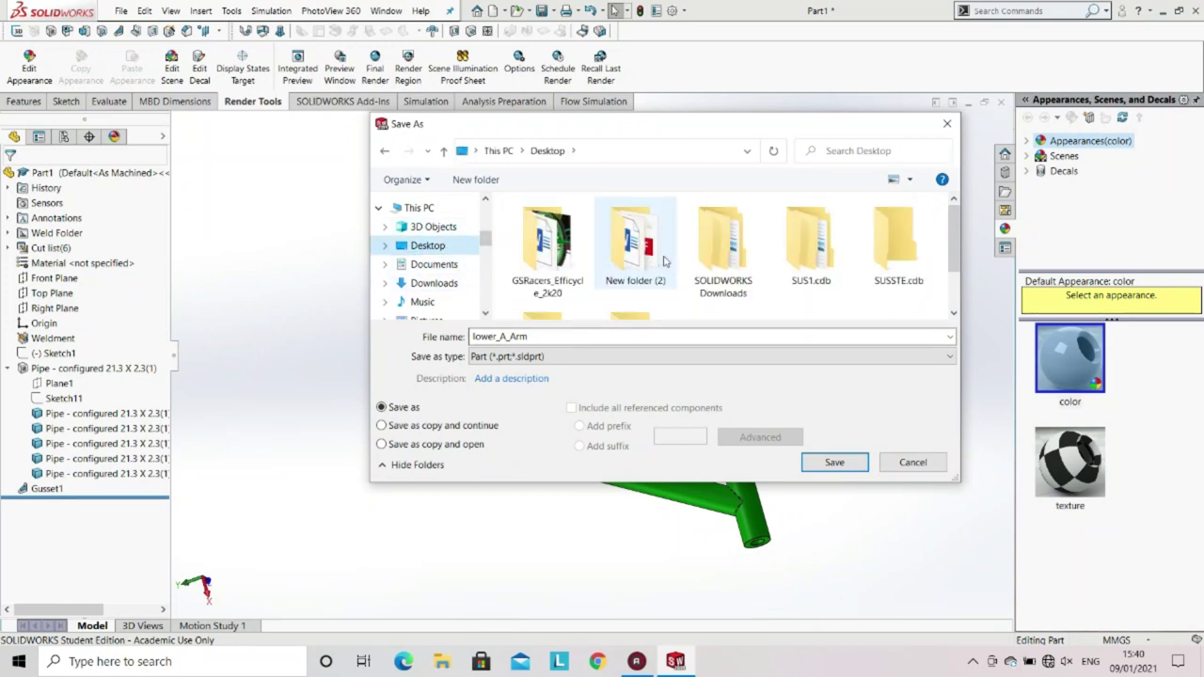
pyautogui.scroll(-1, 658, 254)
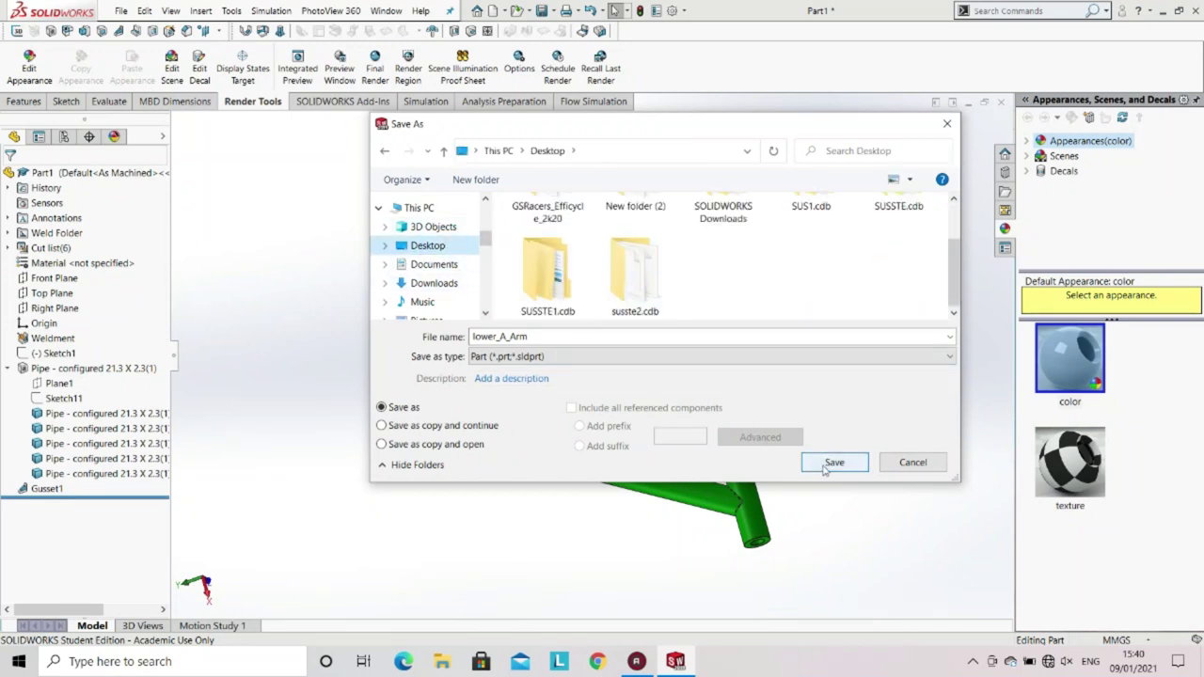
pyautogui.click(833, 463)
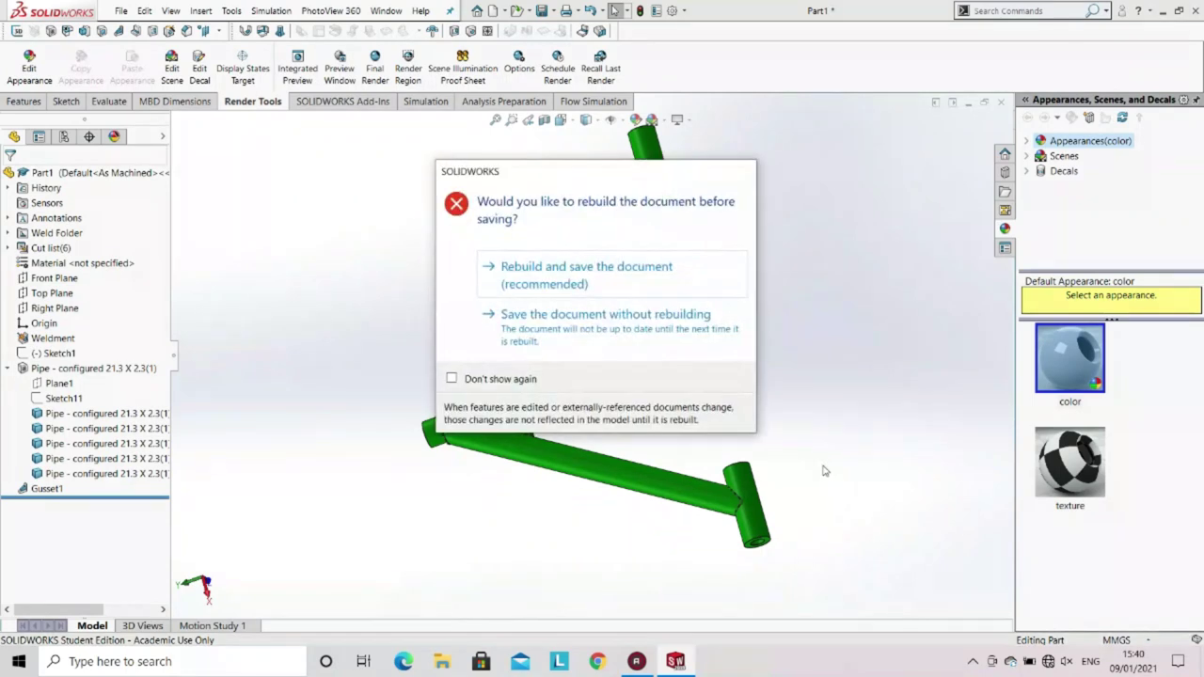
pyautogui.click(674, 326)
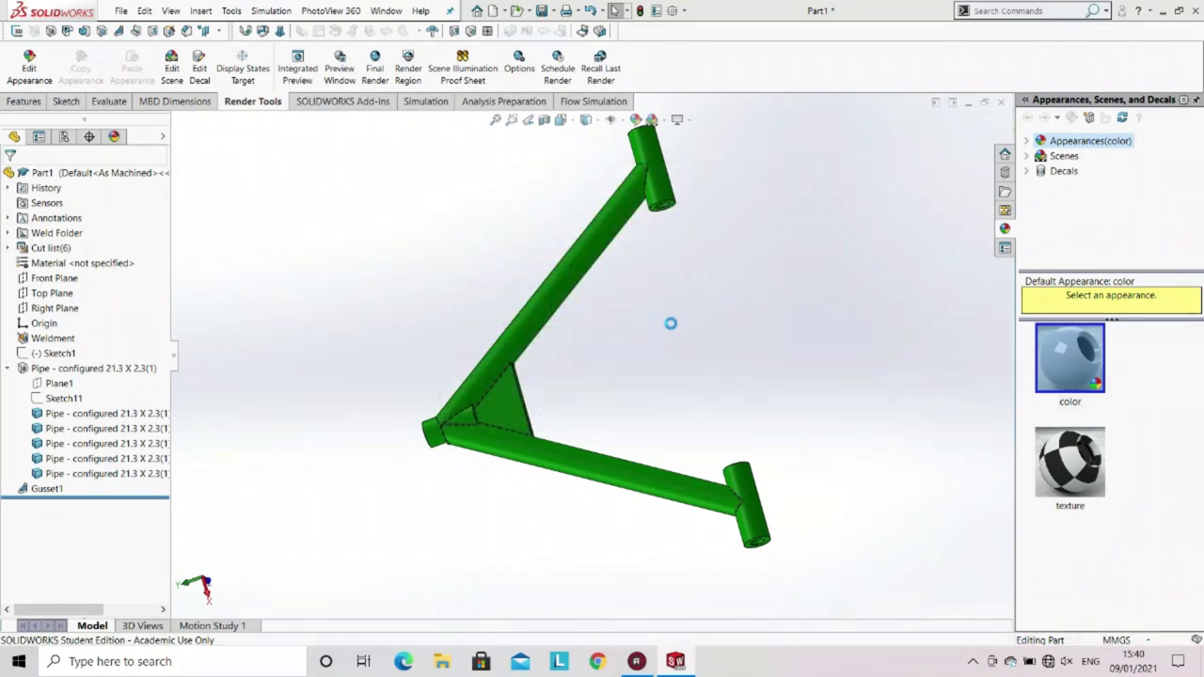